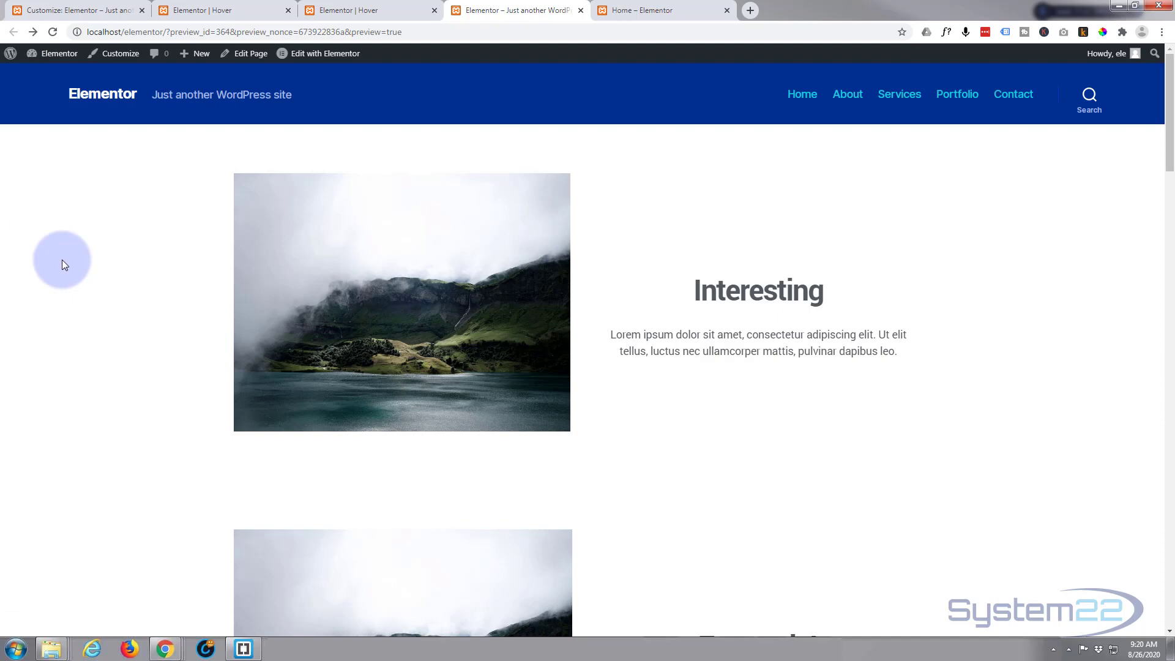
# - Scroll through the preview's hover cards down to the purple Welcome overlay card
pyautogui.scroll(-3, 130, 348)
pyautogui.scroll(3, 130, 348)
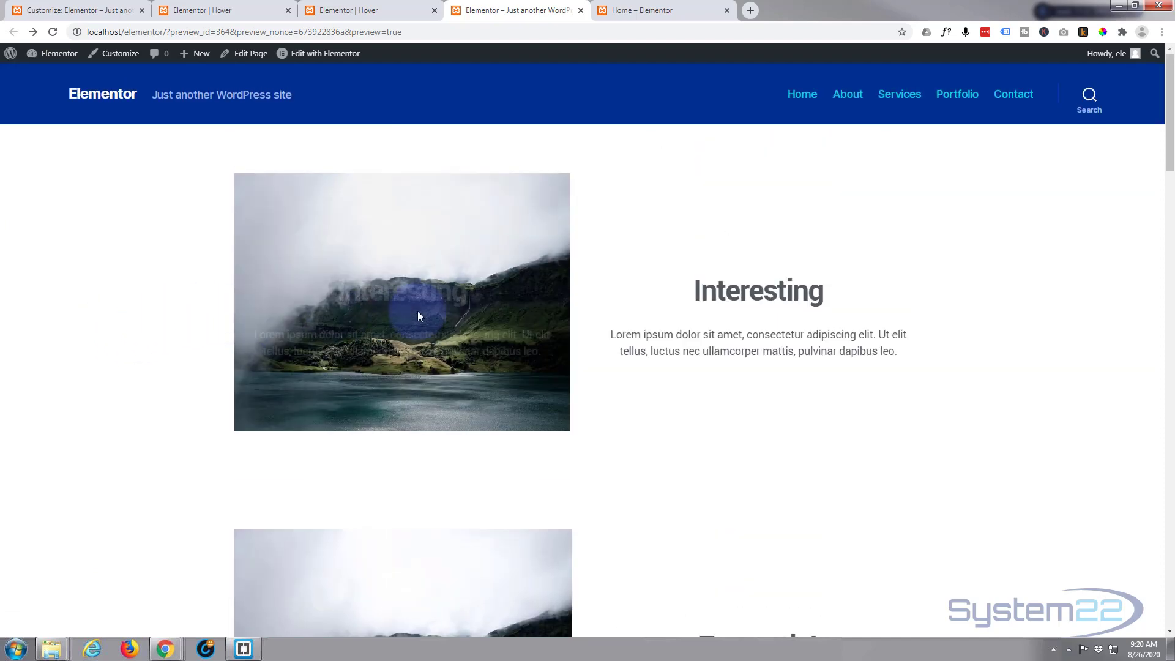
pyautogui.scroll(-6, 130, 415)
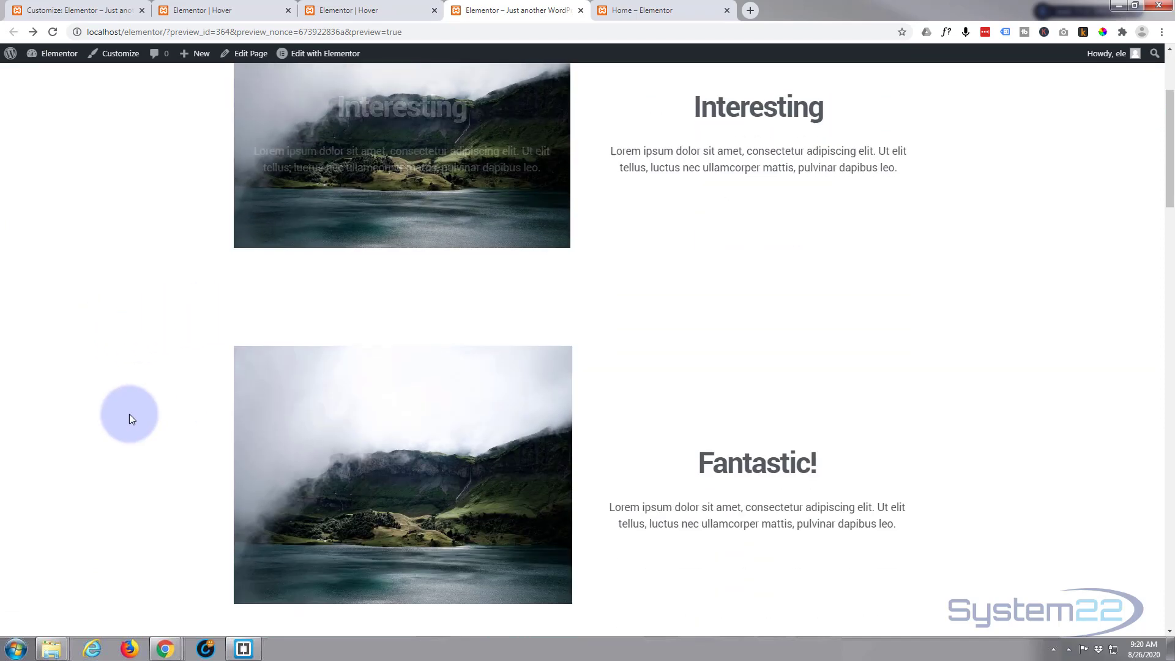
pyautogui.scroll(-5, 131, 413)
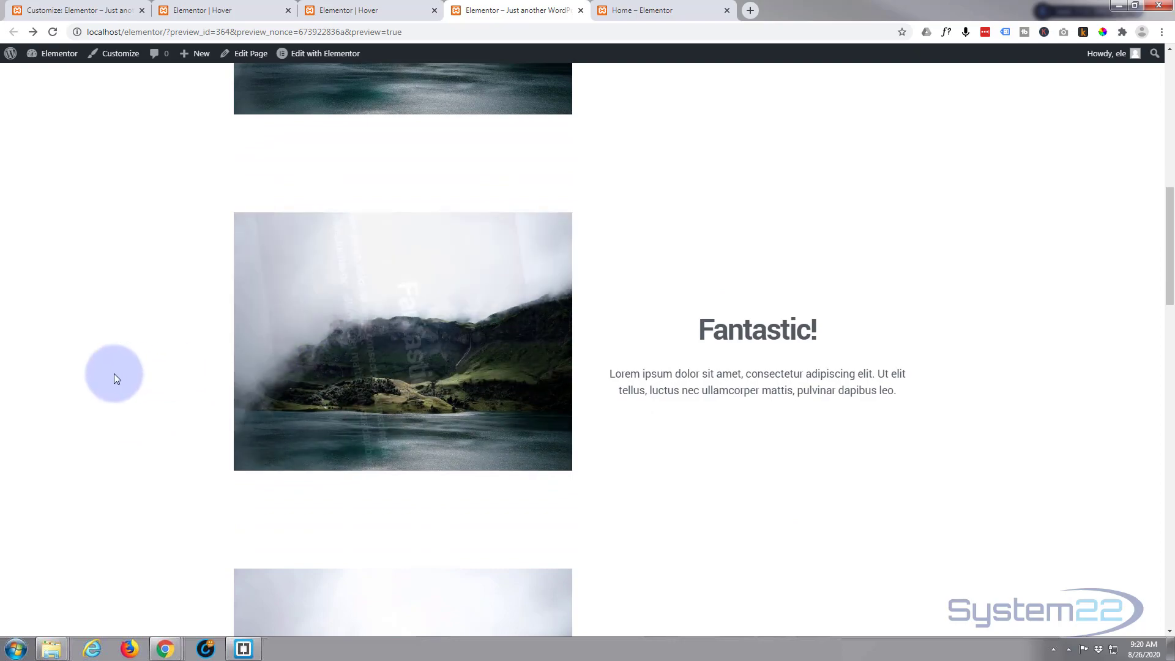
pyautogui.scroll(-13, 109, 377)
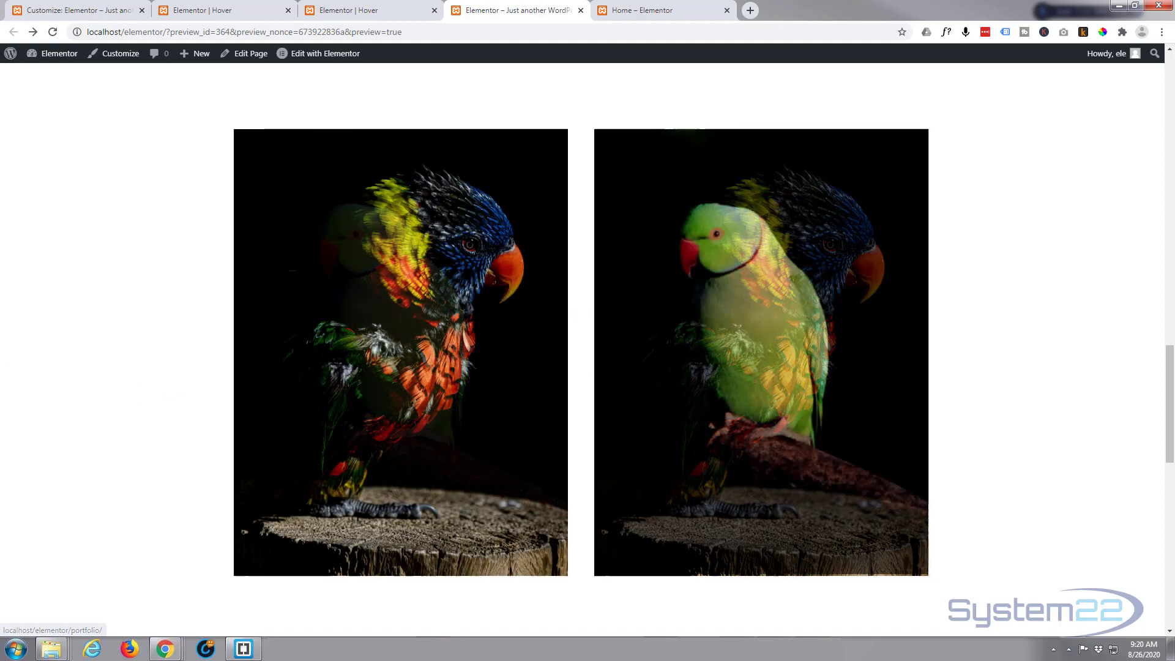
pyautogui.scroll(-9, 108, 344)
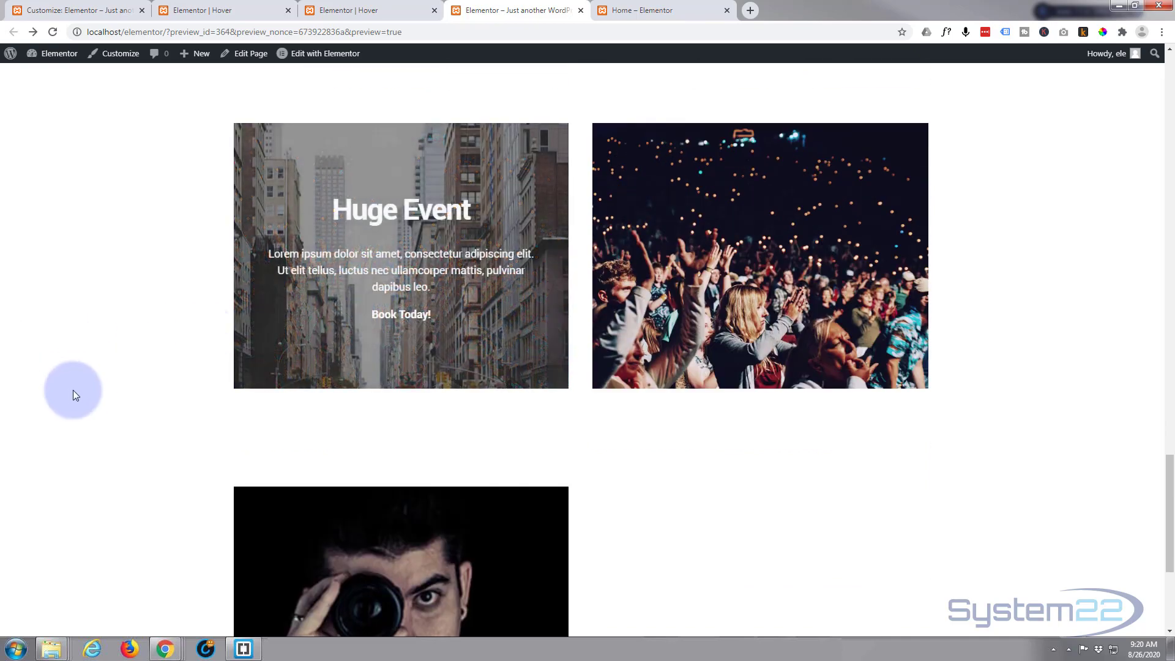
pyautogui.scroll(-4, 108, 390)
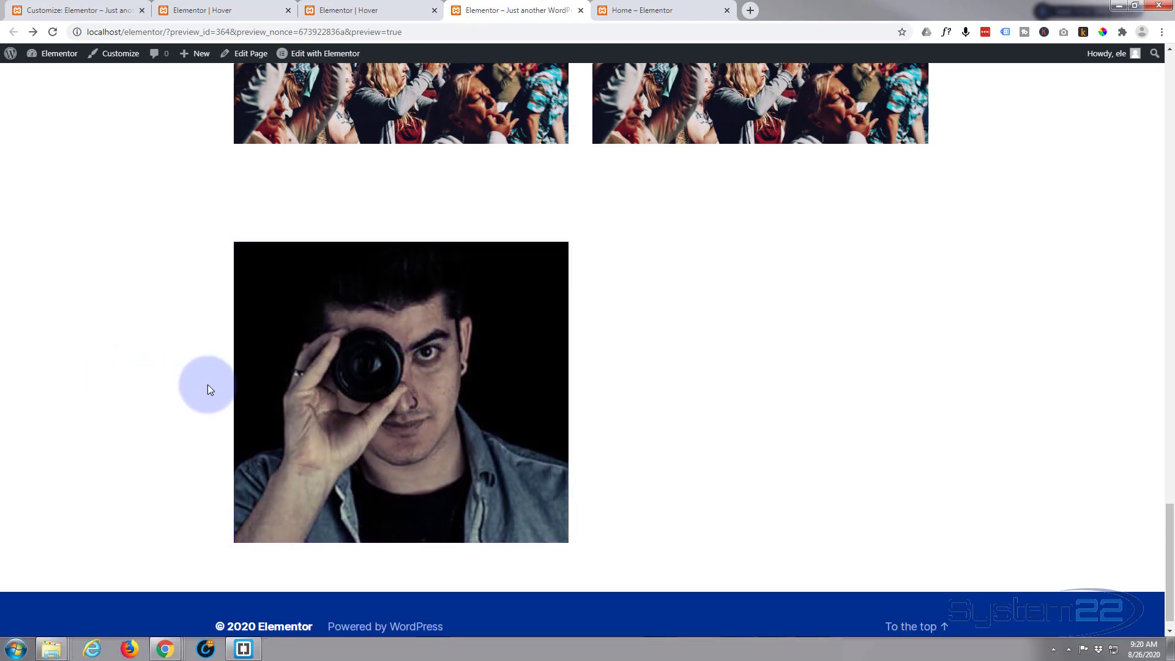
pyautogui.moveTo(301, 392)
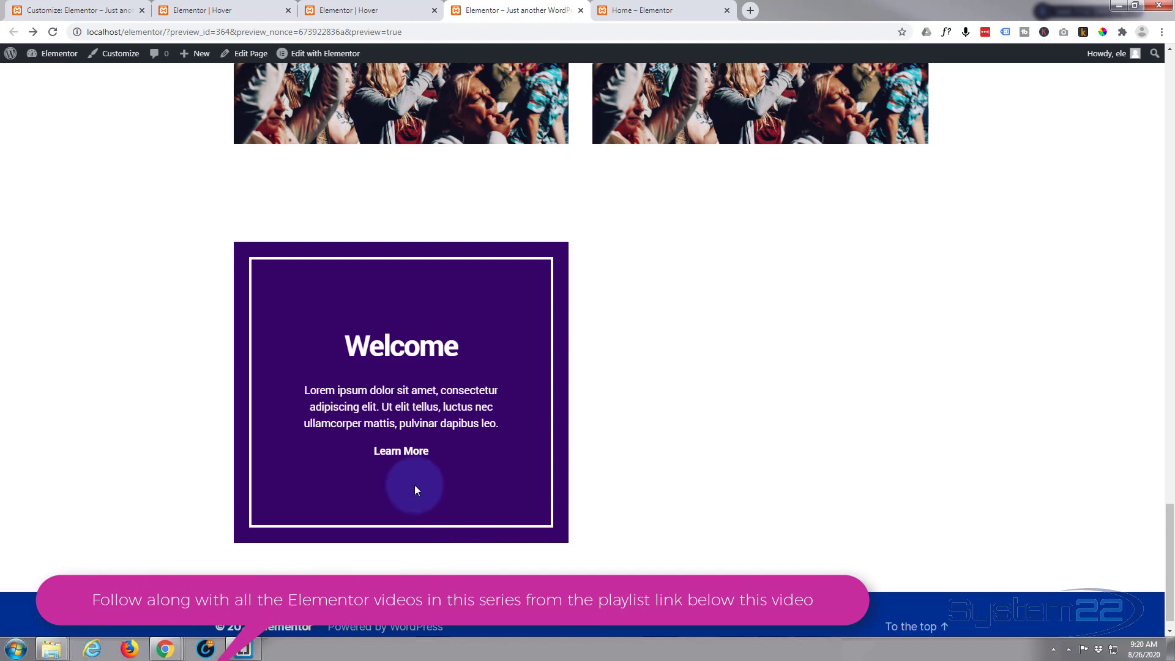
# - Return to the Elementor editor with the widget list shown, scrolled to the bottom section
pyautogui.click(358, 10)
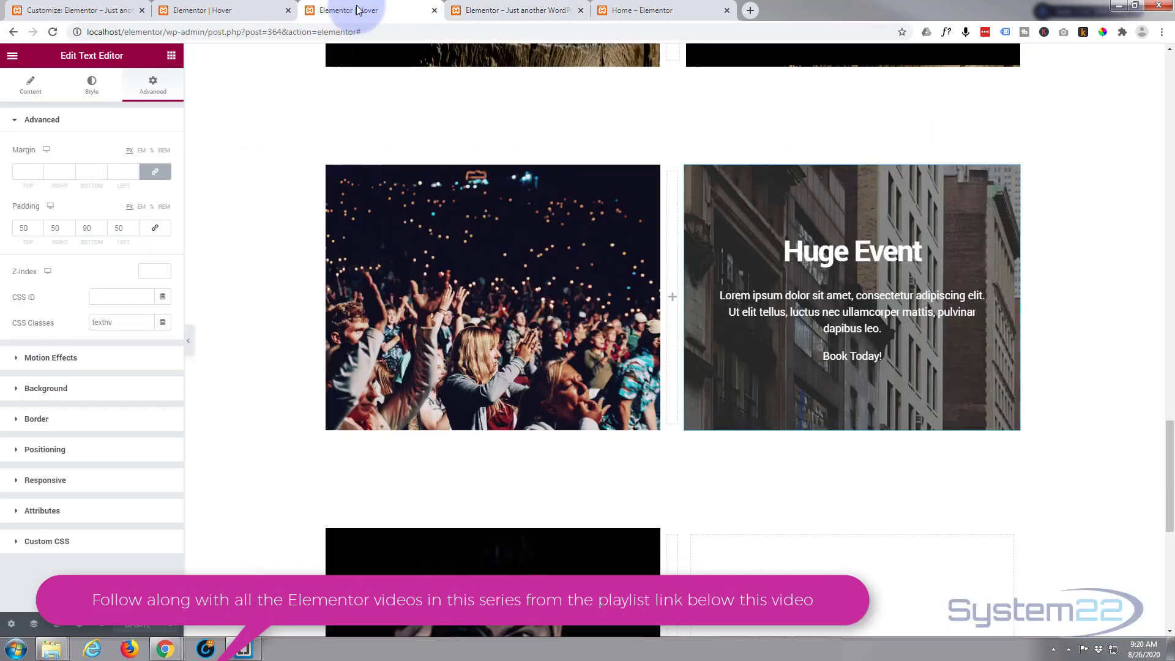
pyautogui.click(172, 56)
pyautogui.scroll(-5, 227, 269)
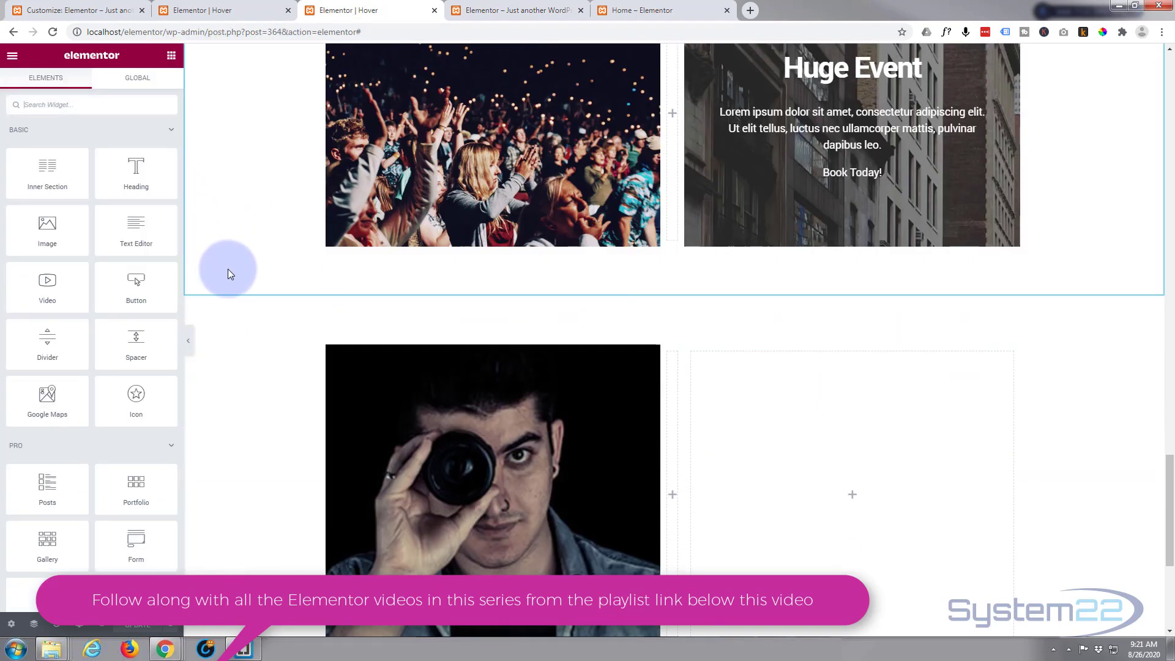
pyautogui.scroll(-1, 227, 274)
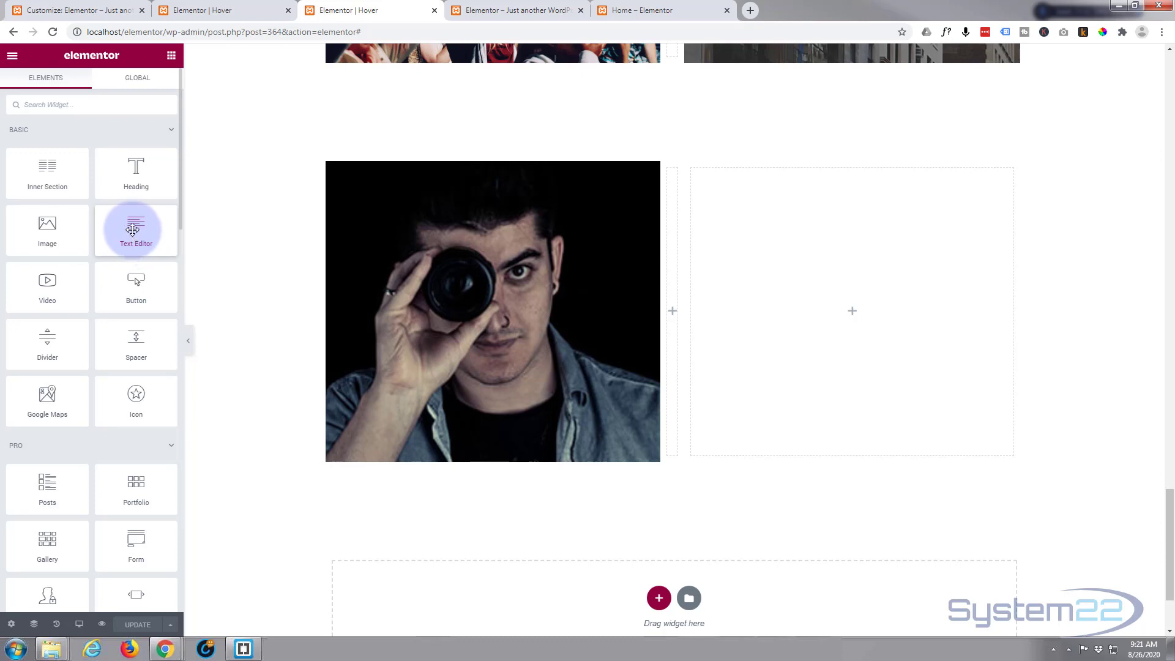
# - Drop a Text Editor widget into the empty column and add a Welcome Heading 2 above the lorem text
pyautogui.moveTo(132, 230); pyautogui.dragTo(821, 258)
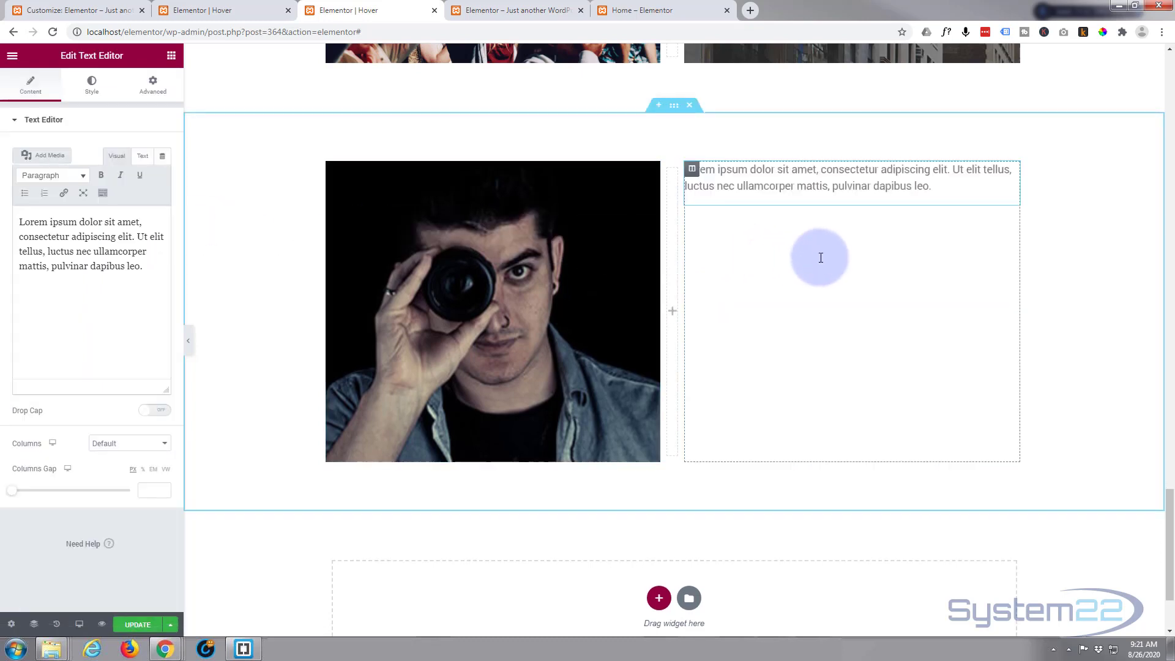
pyautogui.click(19, 222)
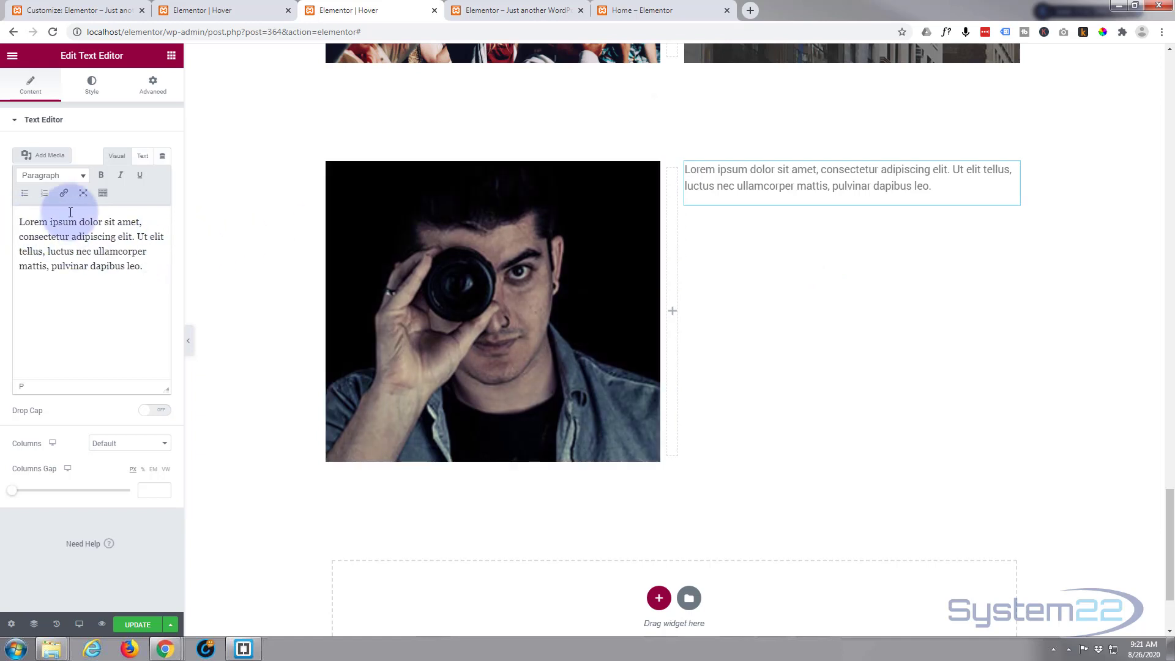
pyautogui.press('Return')
pyautogui.press('Return')
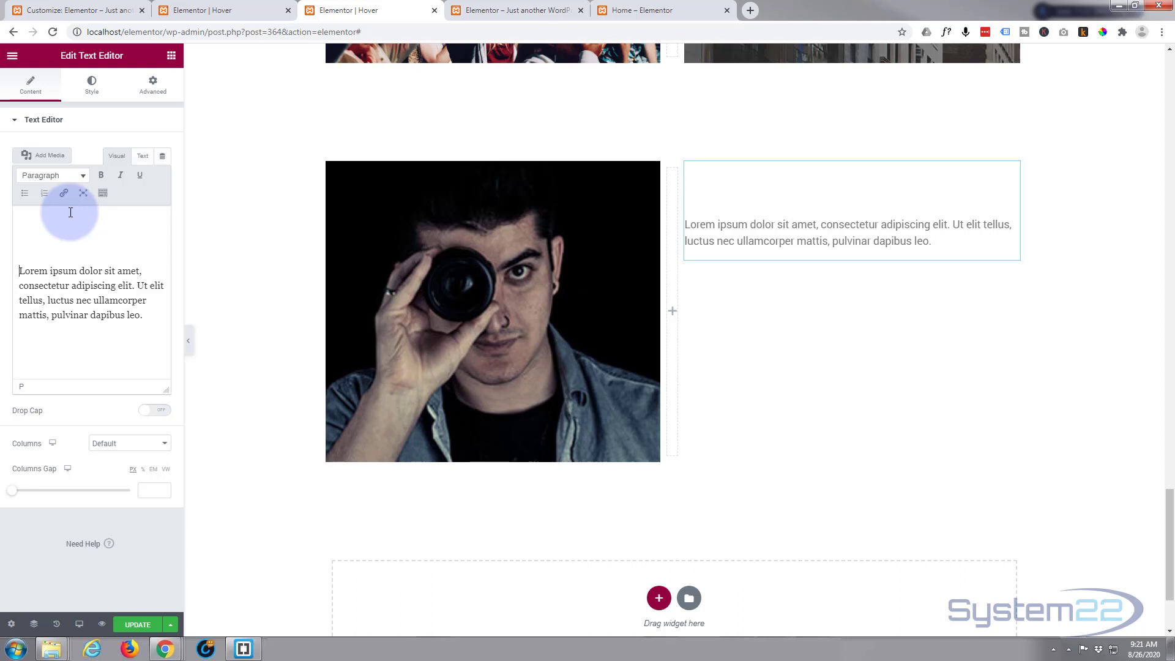
pyautogui.press('BackSpace')
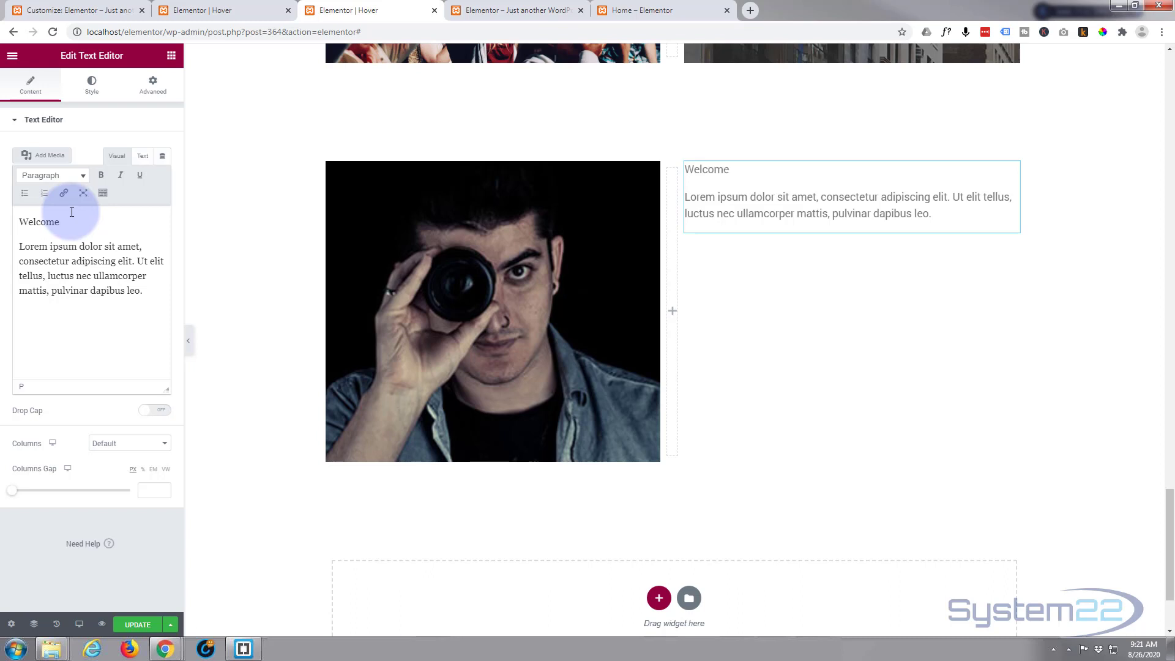
pyautogui.moveTo(62, 221); pyautogui.dragTo(10, 220)
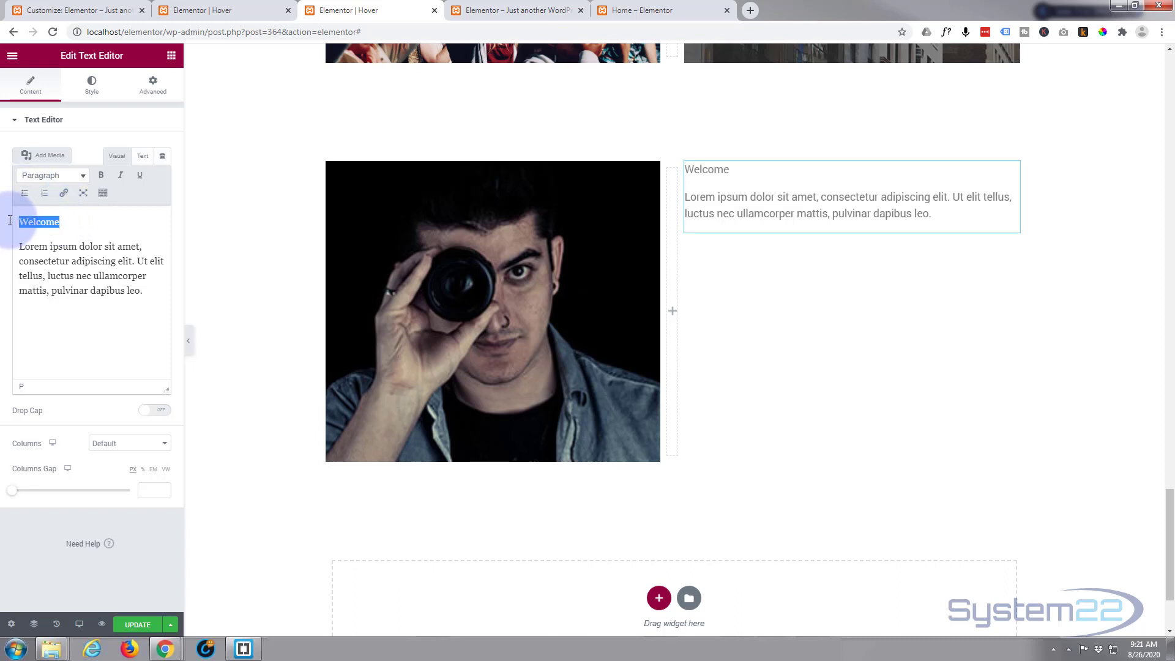
pyautogui.click(53, 175)
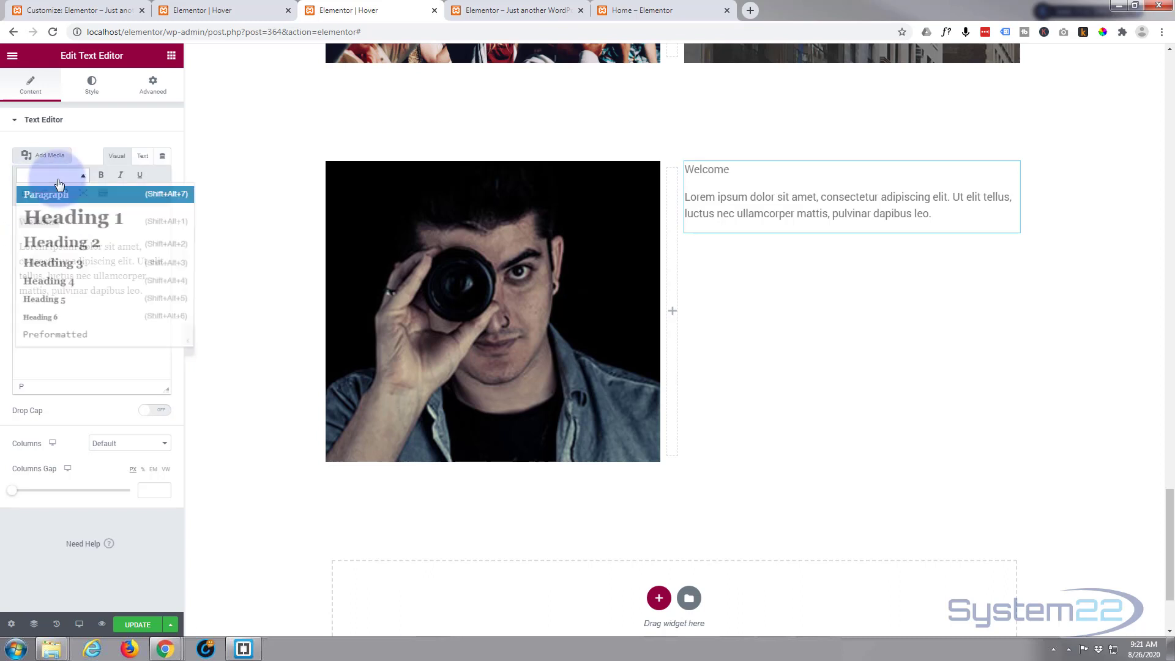
pyautogui.click(73, 243)
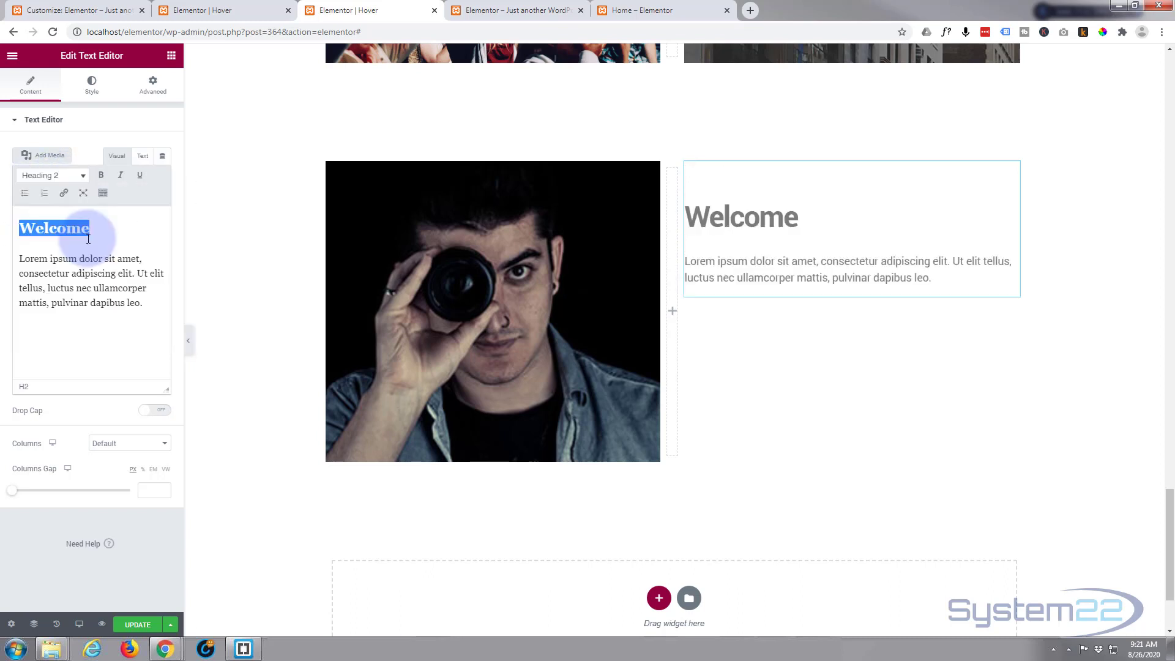
# - Add a Learn More line below the lorem paragraph and select it
pyautogui.click(149, 302)
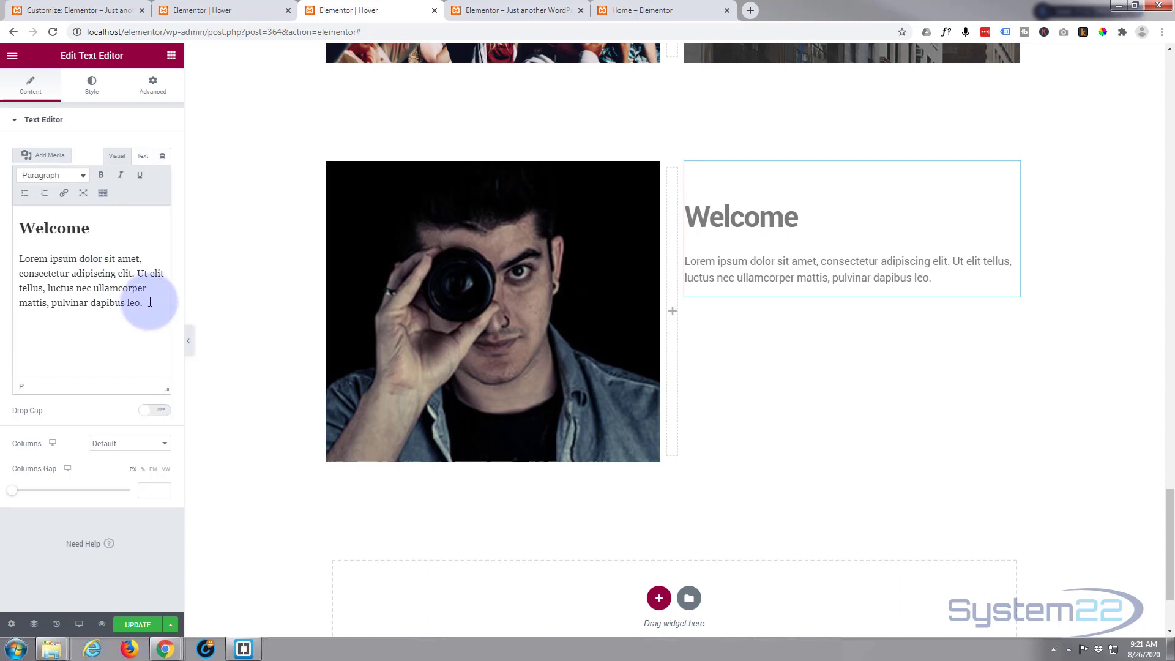
pyautogui.press('Return')
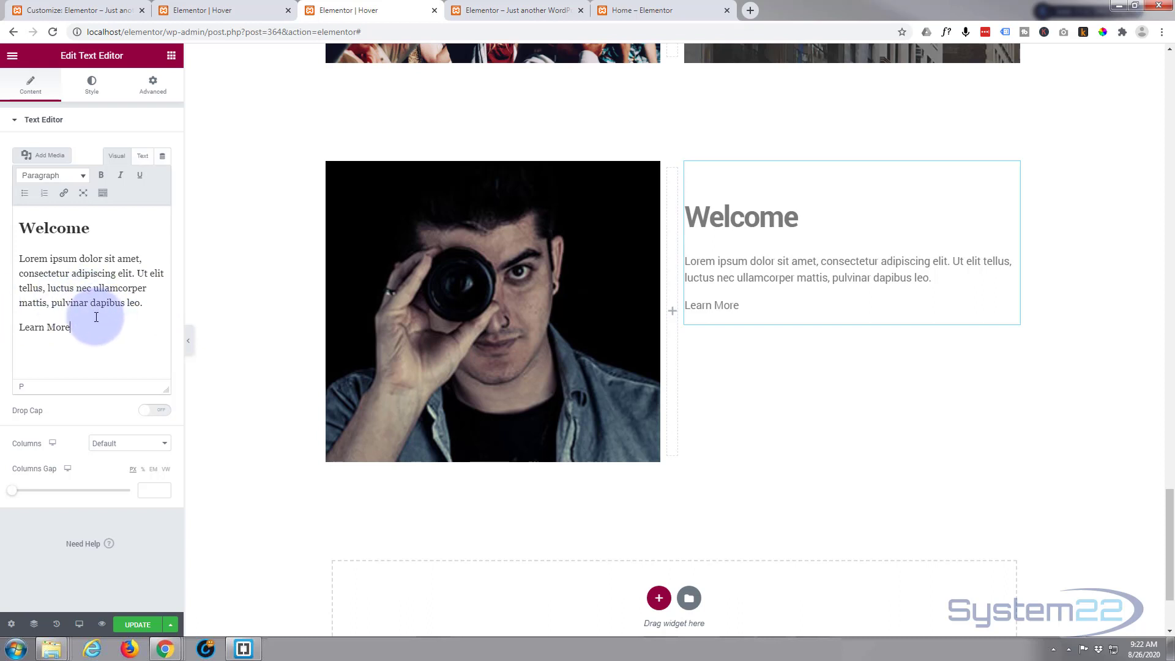
pyautogui.moveTo(72, 327); pyautogui.dragTo(19, 326)
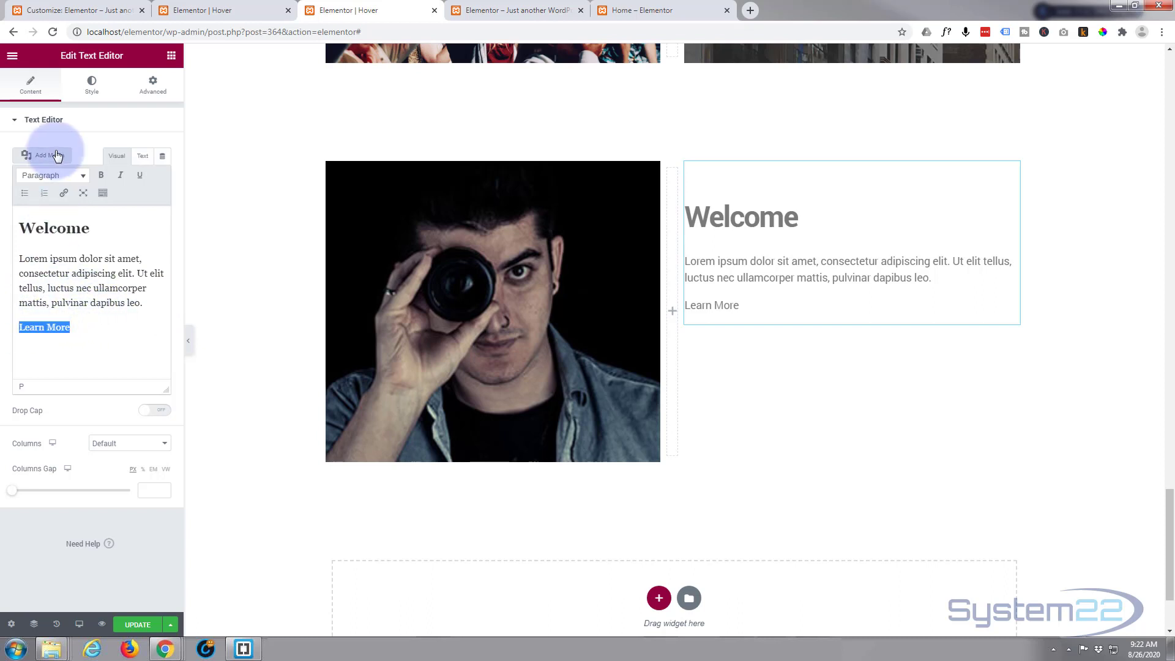
# - Start a link on Learn More and copy the About page's address from the site's home page
pyautogui.click(64, 194)
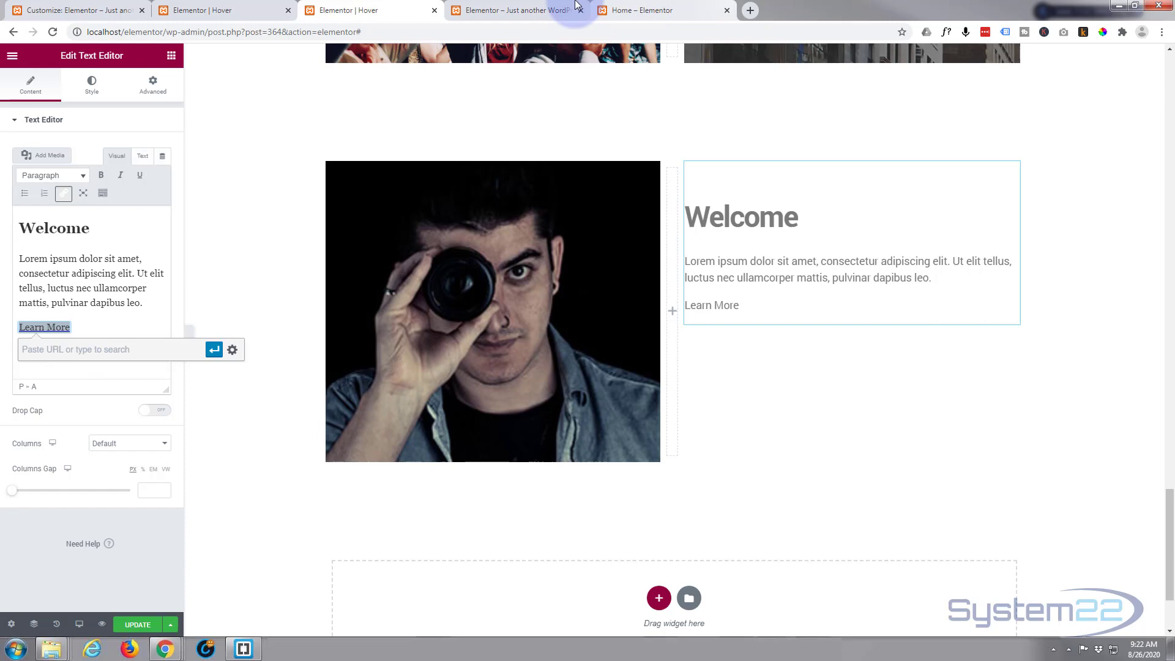
pyautogui.click(635, 12)
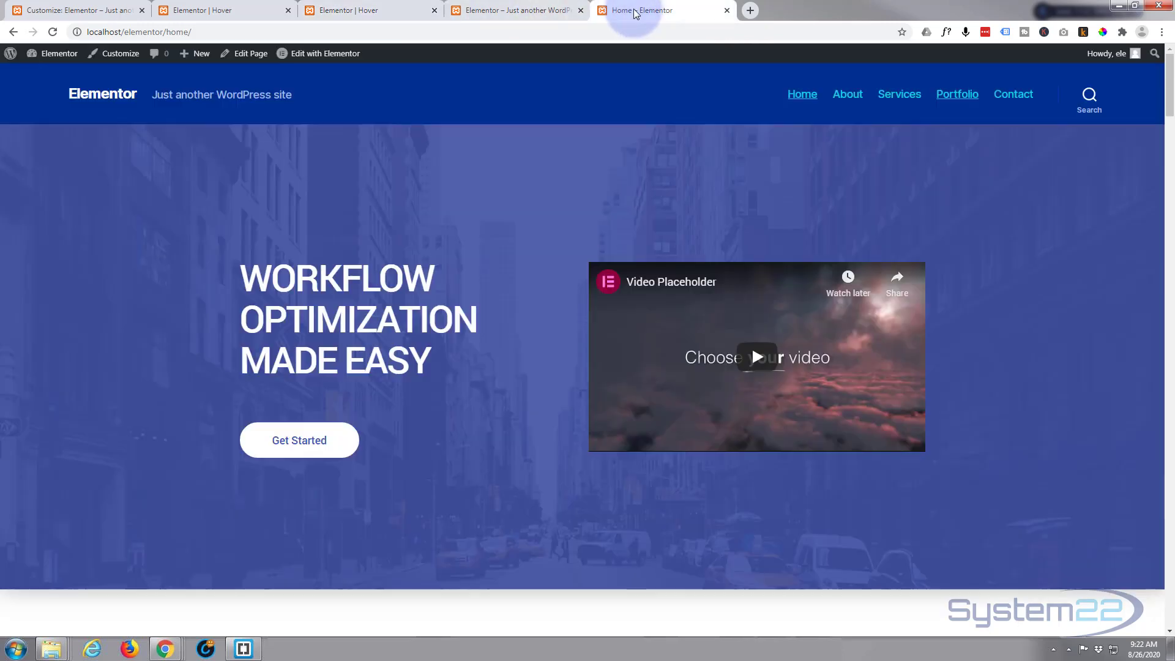
pyautogui.rightClick(852, 94)
pyautogui.click(910, 168)
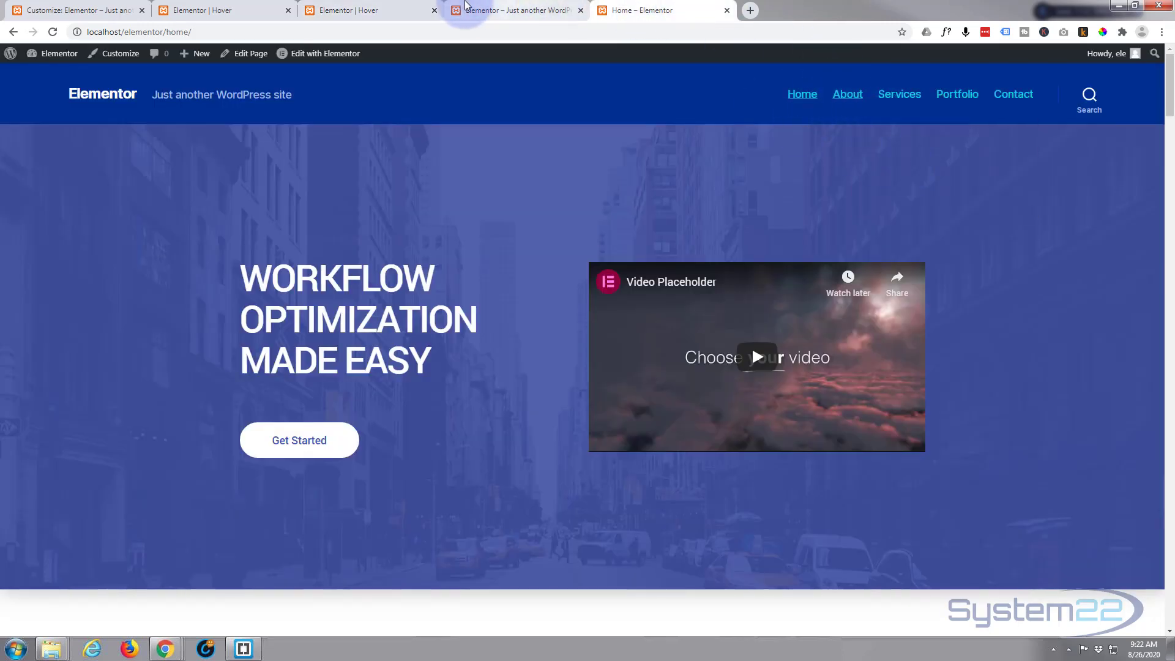
pyautogui.click(379, 8)
pyautogui.click(46, 349)
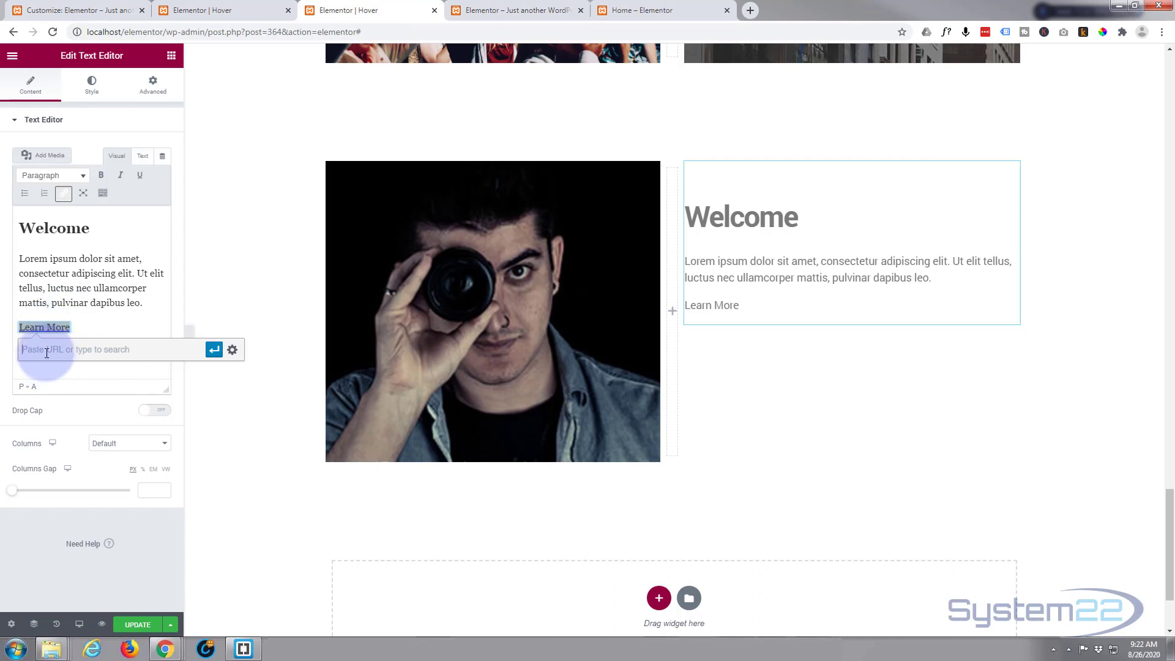
pyautogui.hotkey('ctrl', 'v')
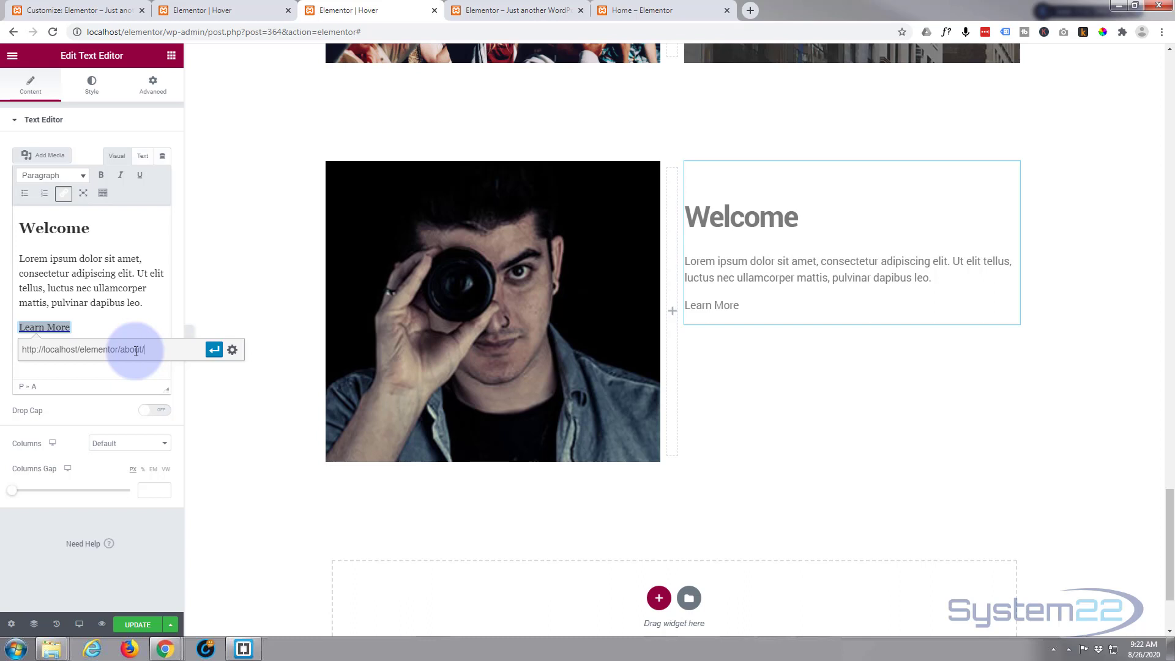
pyautogui.click(213, 350)
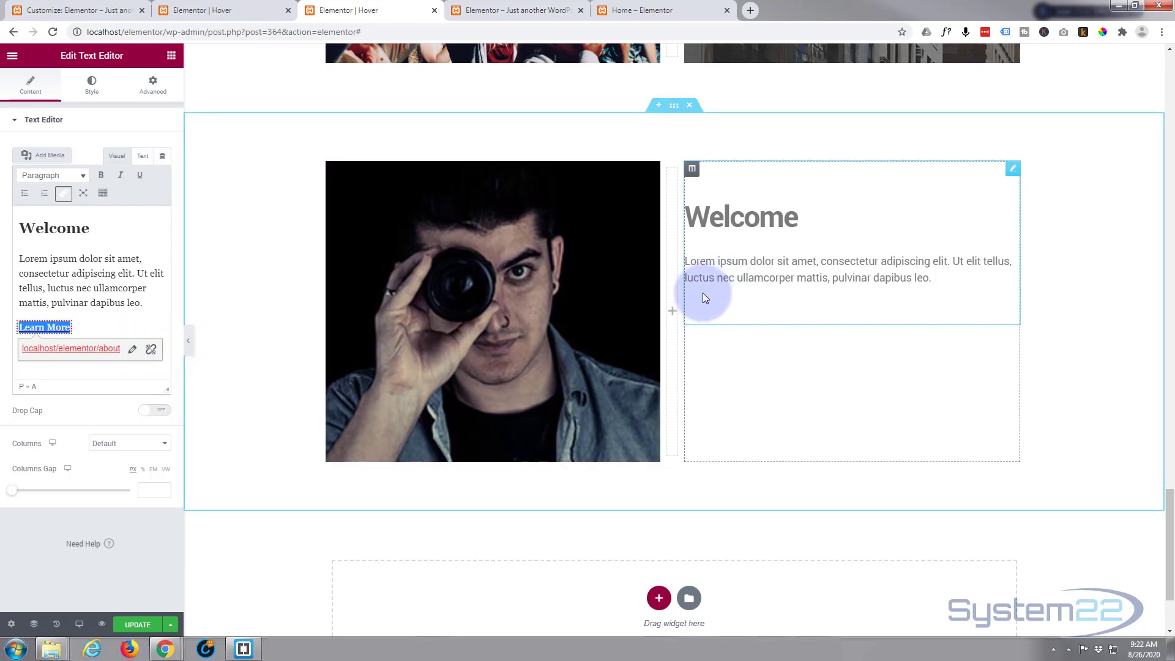
pyautogui.moveTo(721, 303); pyautogui.dragTo(679, 306)
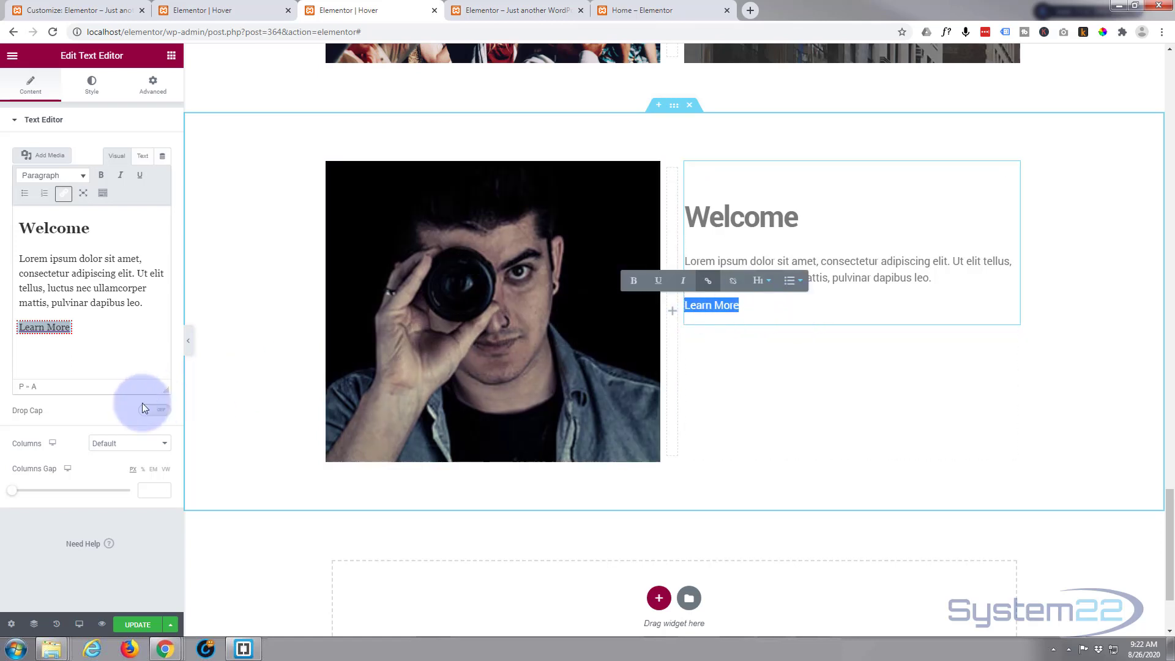
pyautogui.click(105, 338)
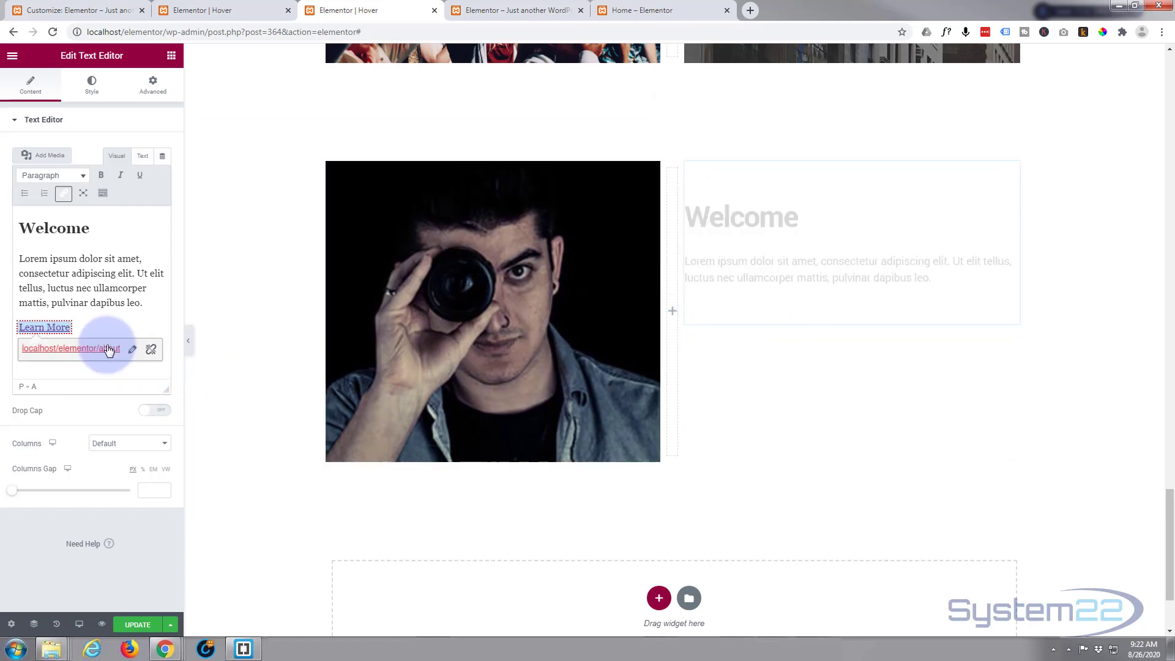
# - Set the Text Editor widget's Style alignment to Center
pyautogui.click(92, 86)
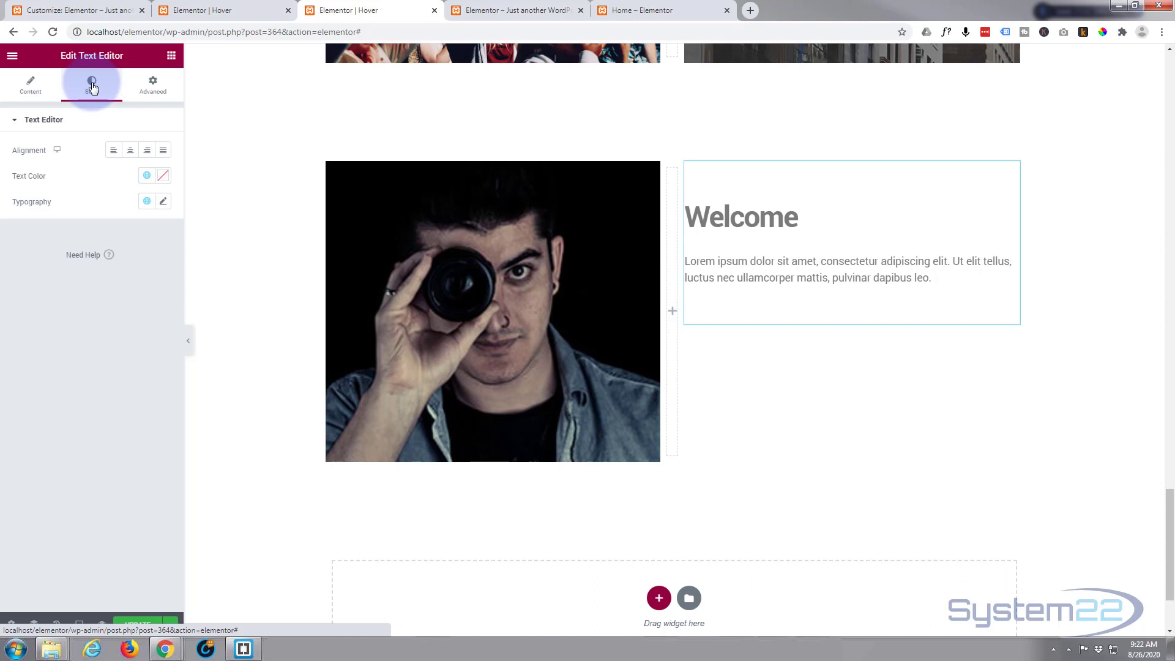
pyautogui.click(130, 151)
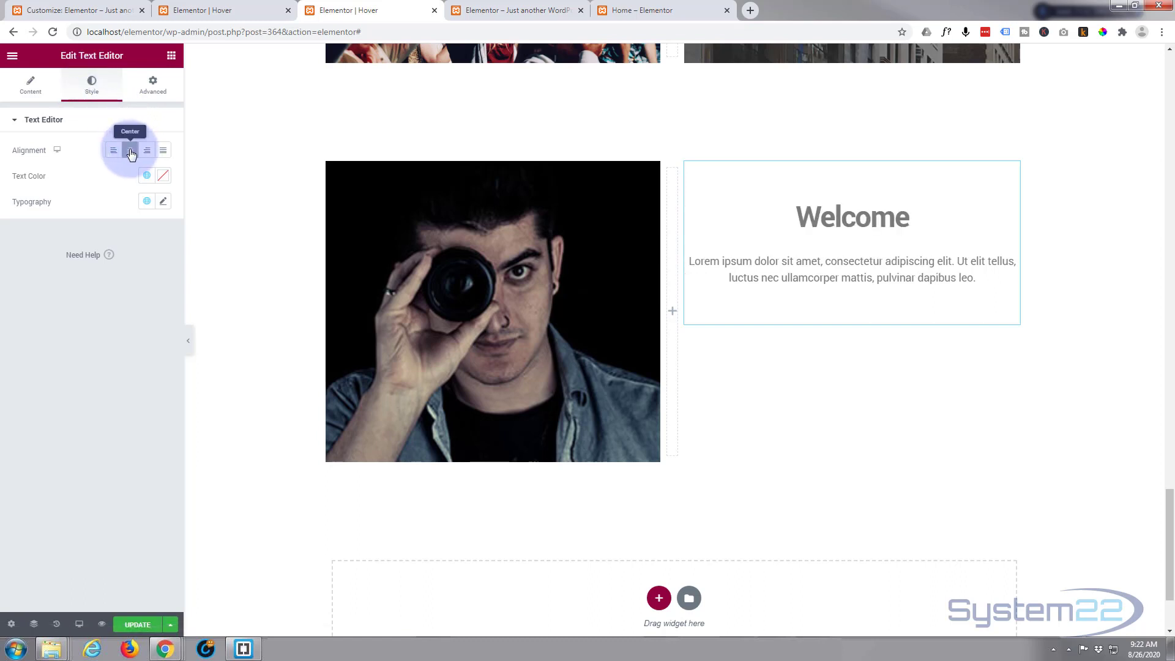
pyautogui.moveTo(343, 261)
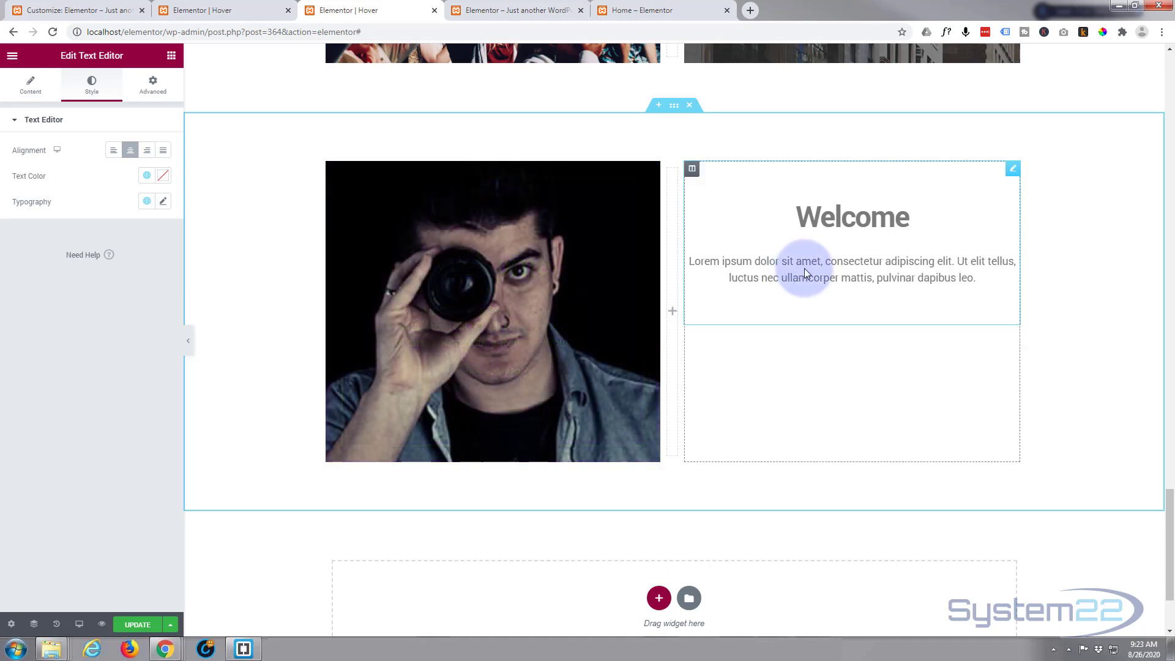
# - Give the text widget a Classic background in bright green #0AD741
pyautogui.click(154, 86)
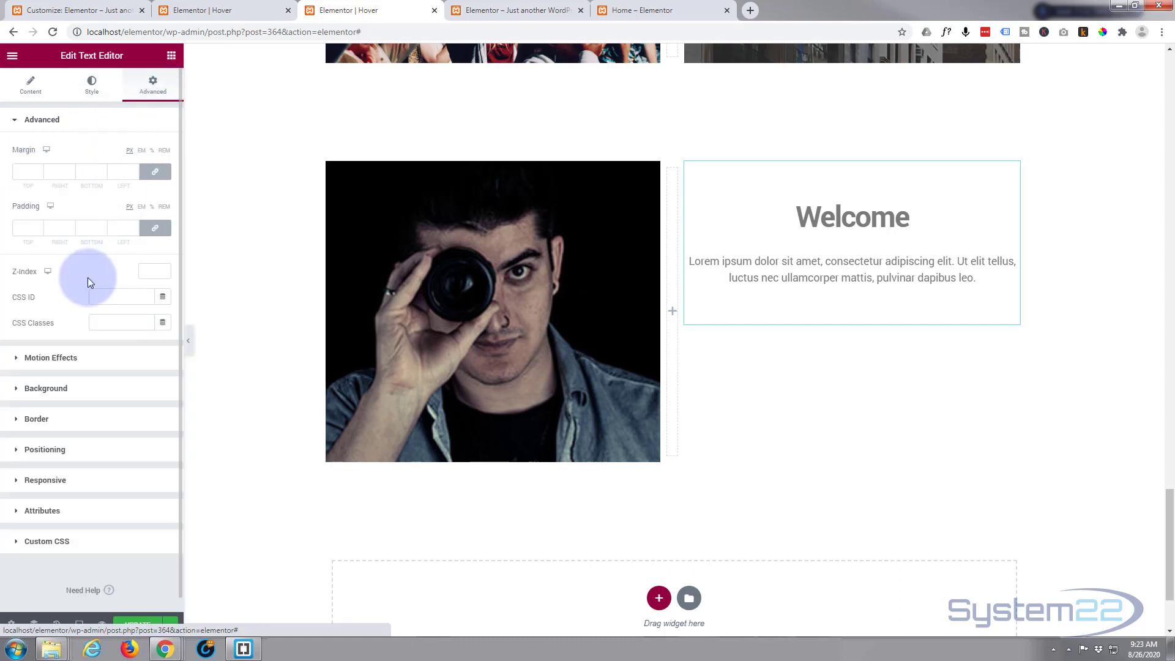
pyautogui.click(19, 390)
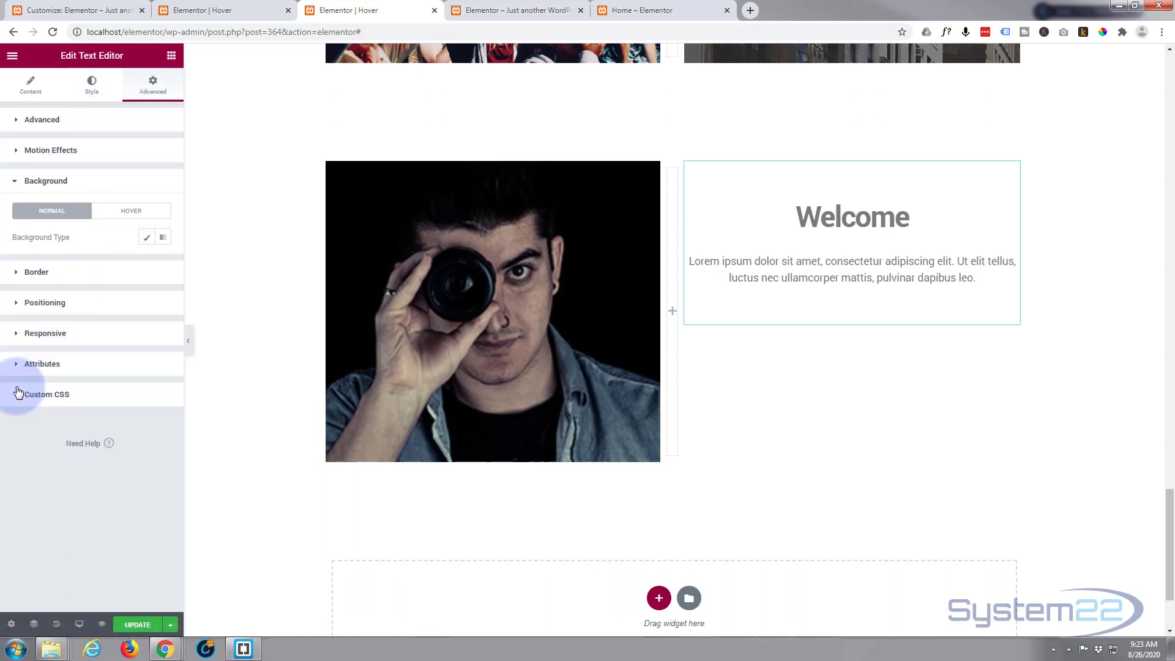
pyautogui.click(147, 238)
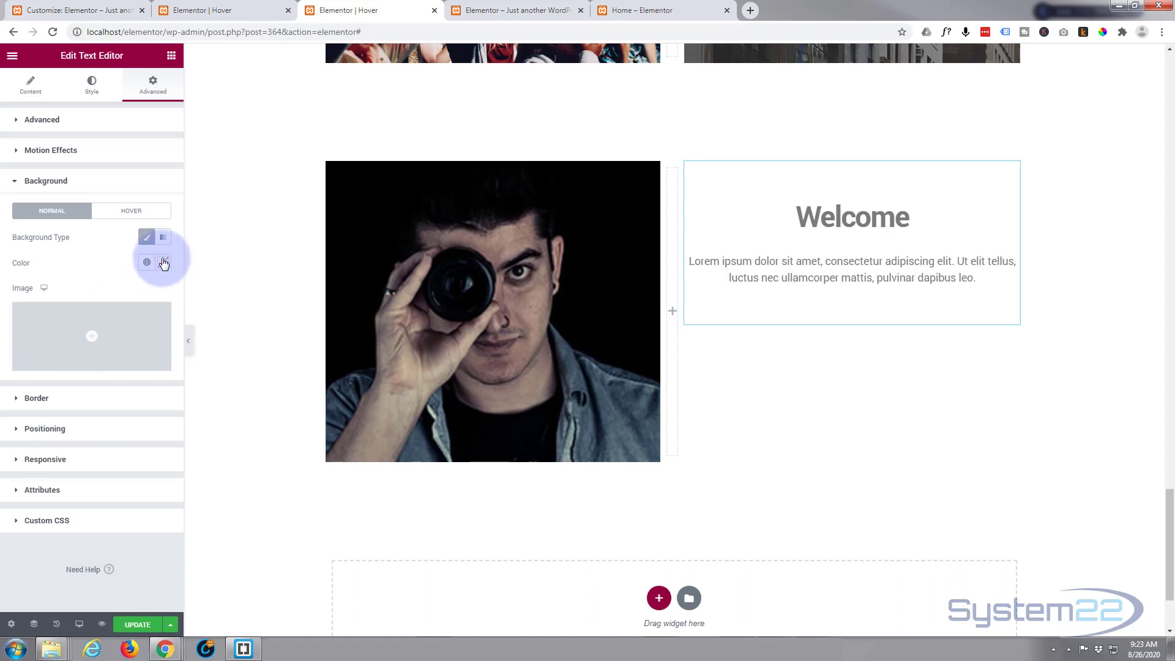
pyautogui.click(164, 264)
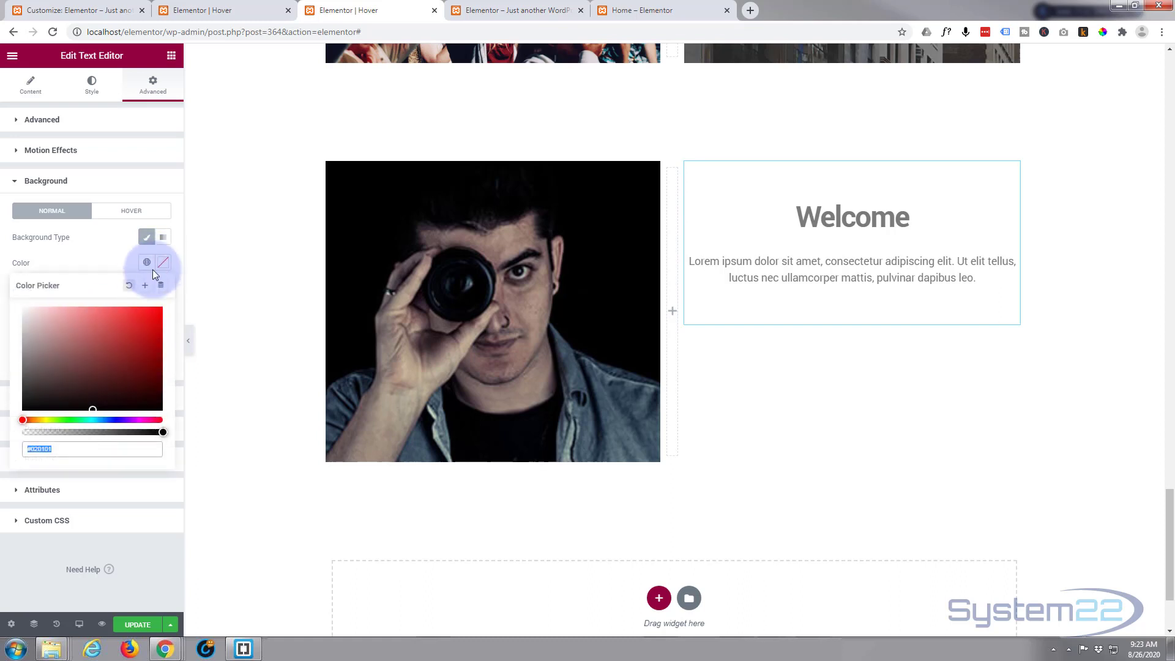
pyautogui.click(75, 421)
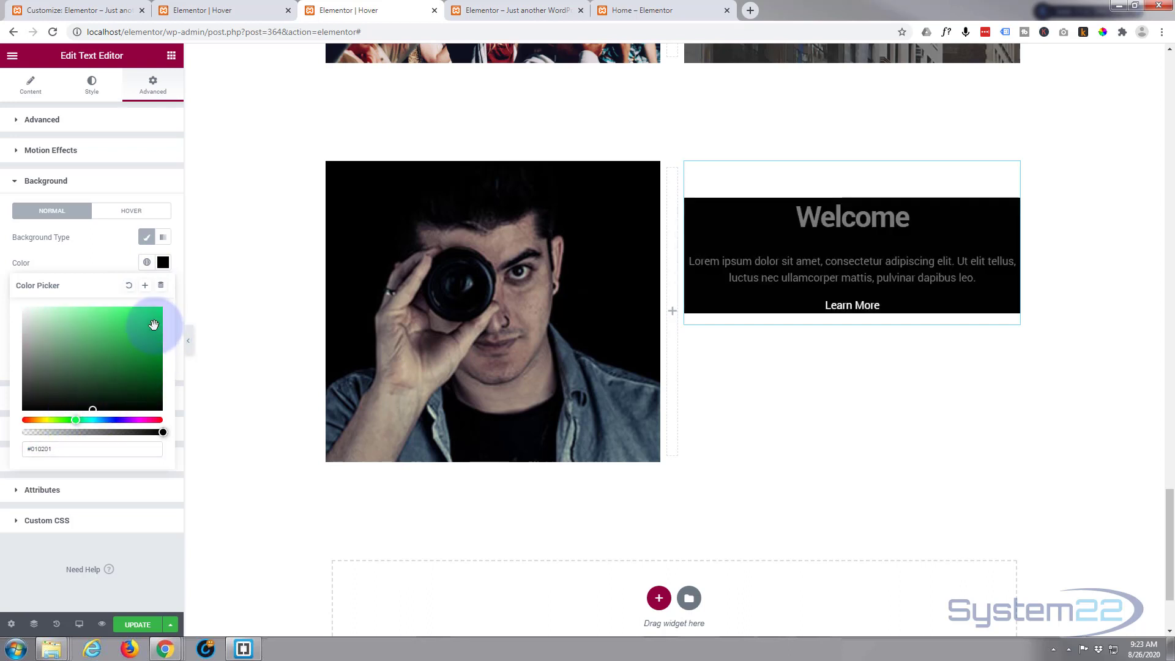
pyautogui.moveTo(94, 411)
pyautogui.mouseDown()
pyautogui.moveTo(153, 318)
pyautogui.moveTo(166, 334)
pyautogui.moveTo(158, 339)
pyautogui.mouseUp()
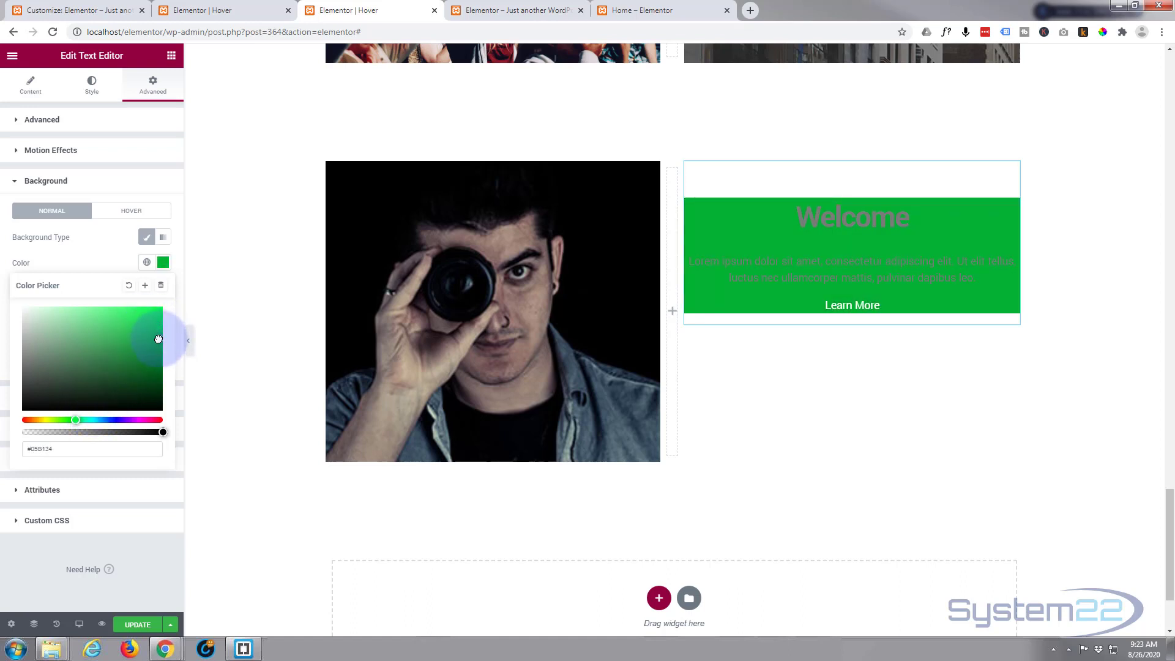
pyautogui.moveTo(159, 339); pyautogui.dragTo(156, 323)
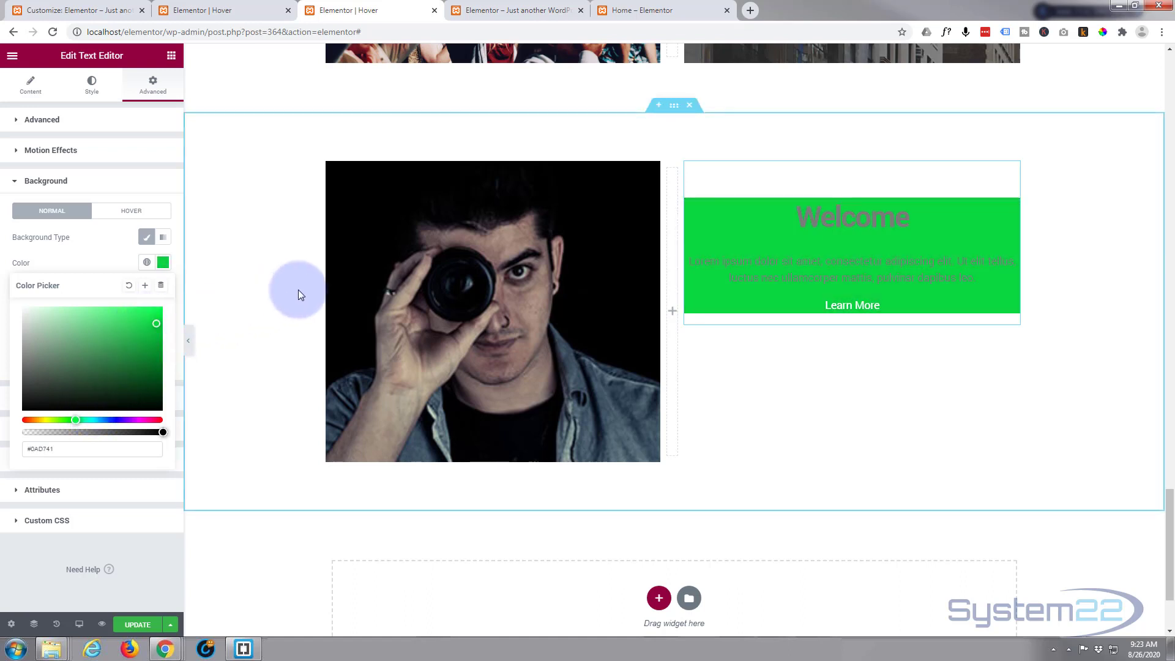
# - Set the text widget's text colour to white (#FFFFFF)
pyautogui.click(13, 181)
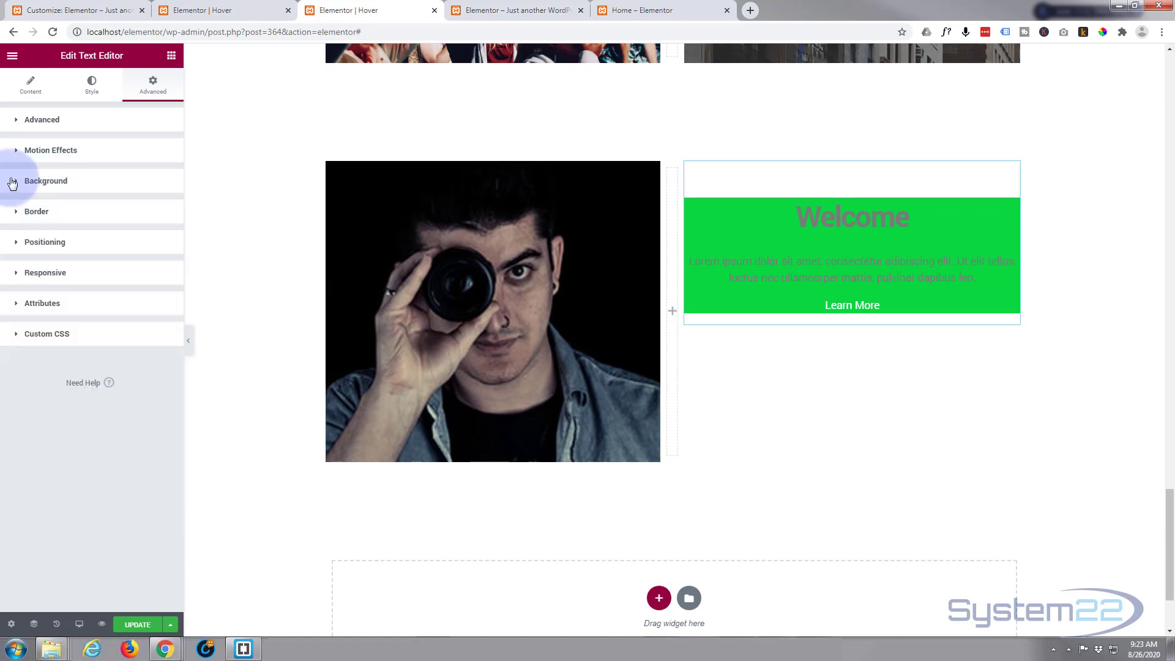
pyautogui.click(91, 86)
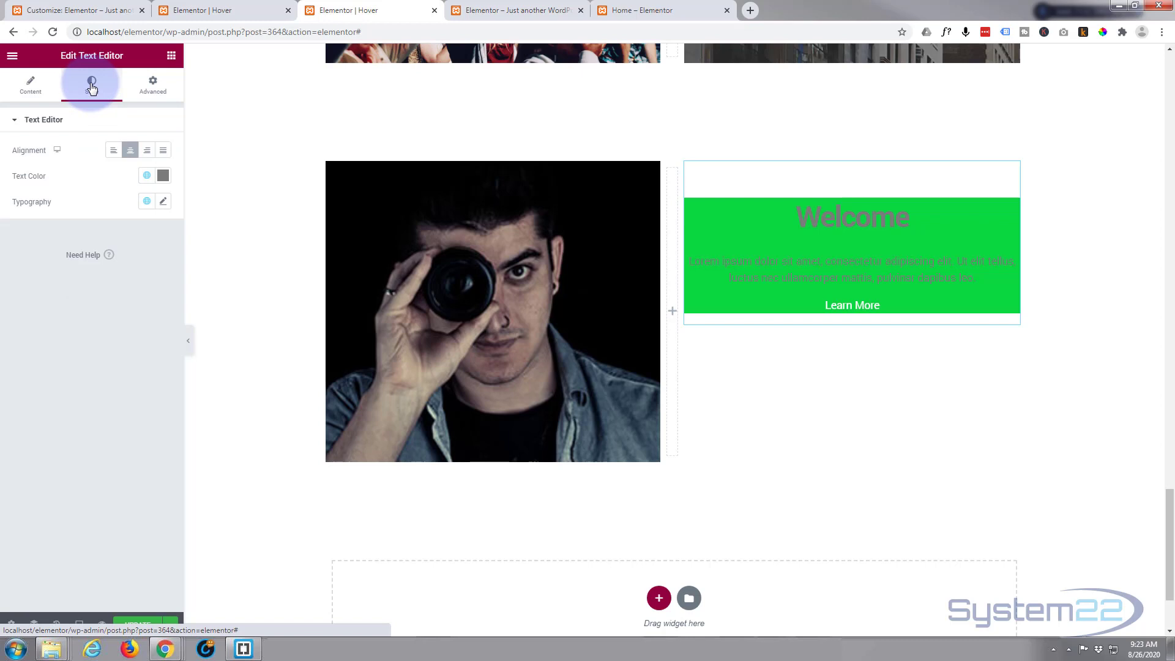
pyautogui.click(163, 176)
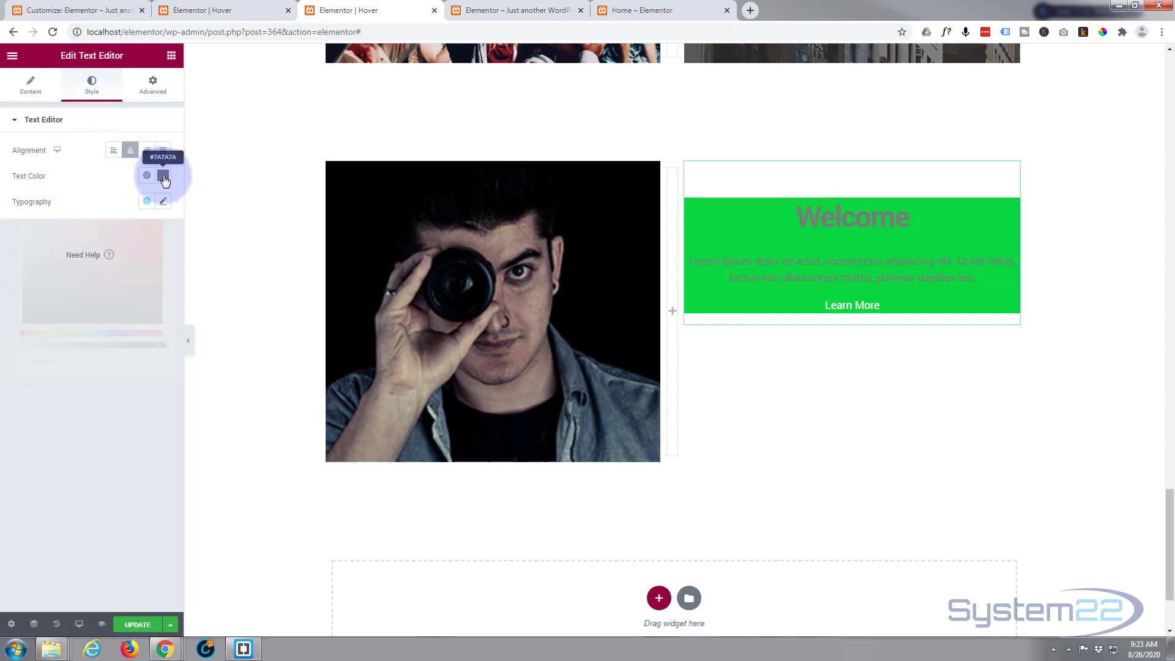
pyautogui.write('#F8F8F8')
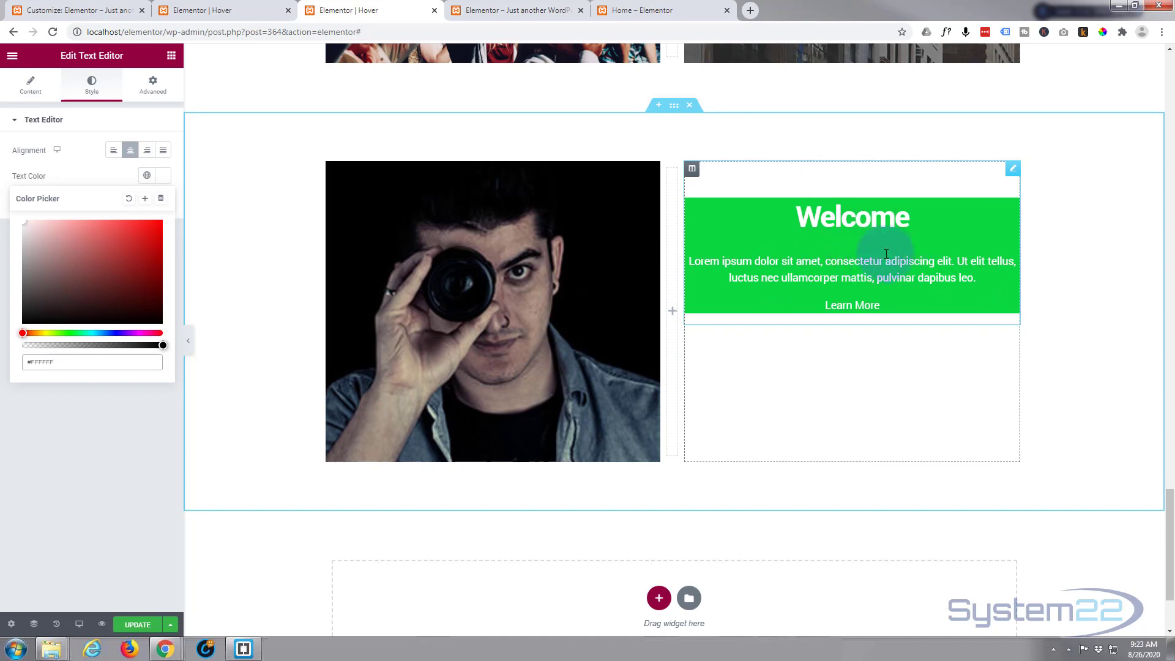
pyautogui.click(151, 90)
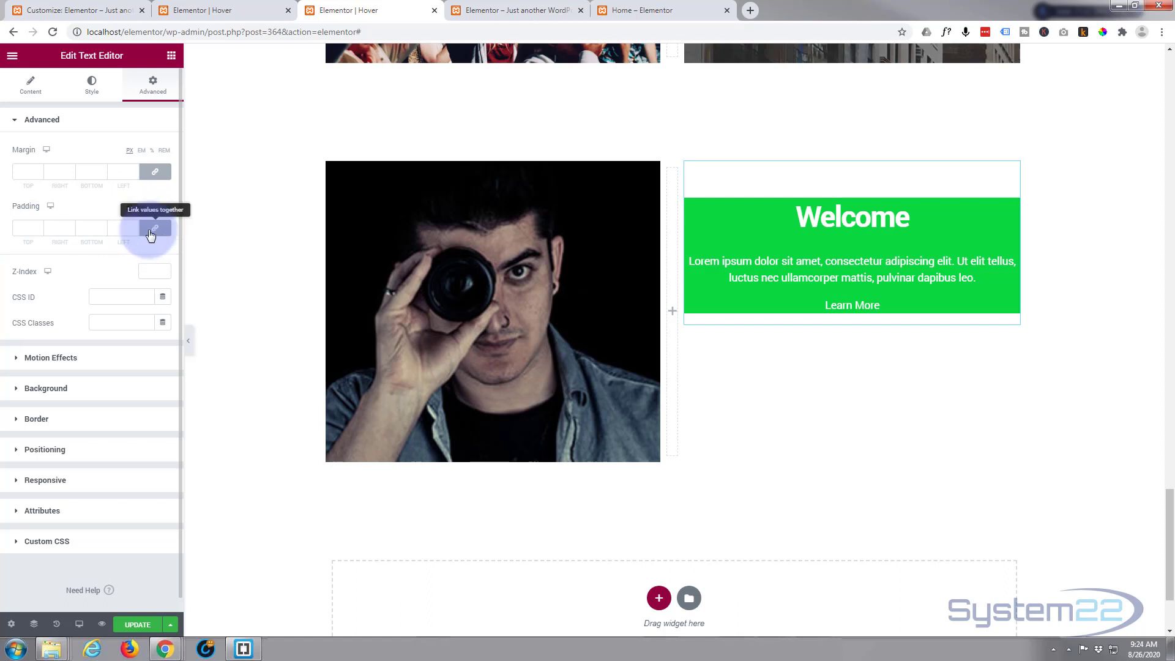
# - Set the text widget's padding to 50 px on all sides, then unlink the values
pyautogui.click(22, 228)
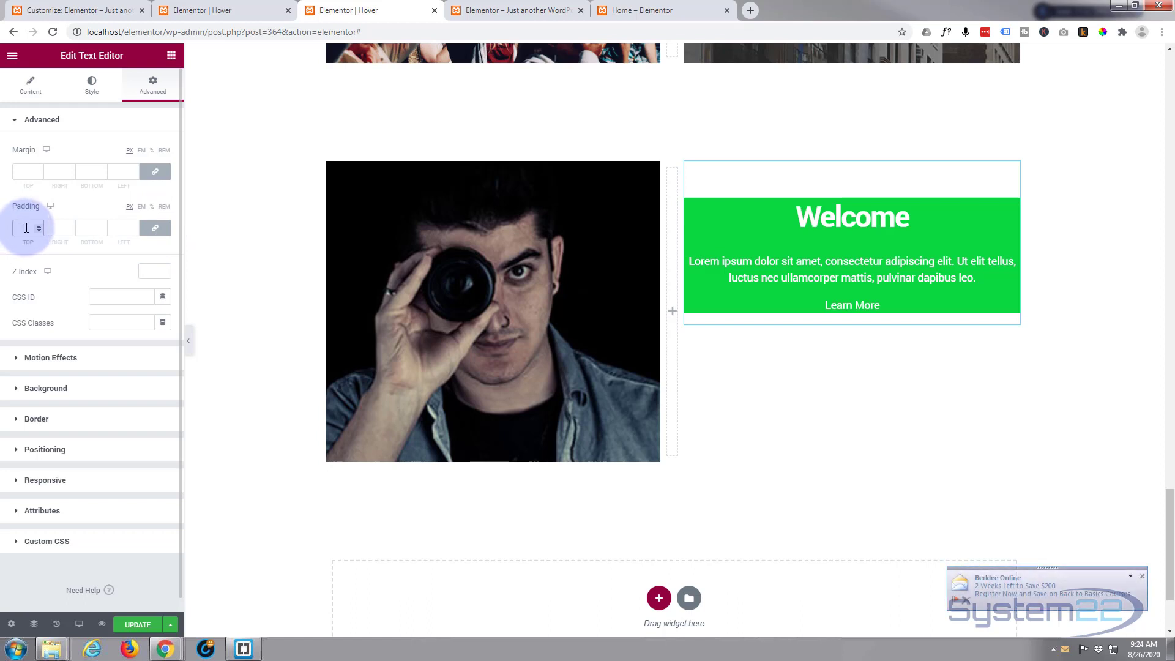
pyautogui.write('50')
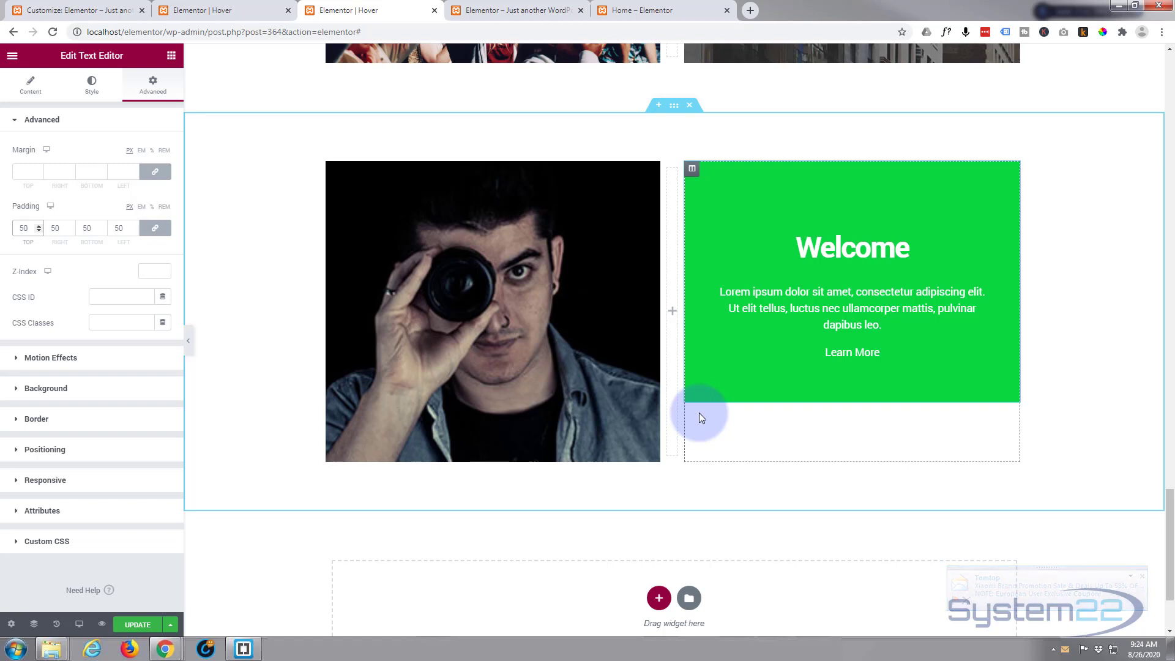
pyautogui.moveTo(595, 442)
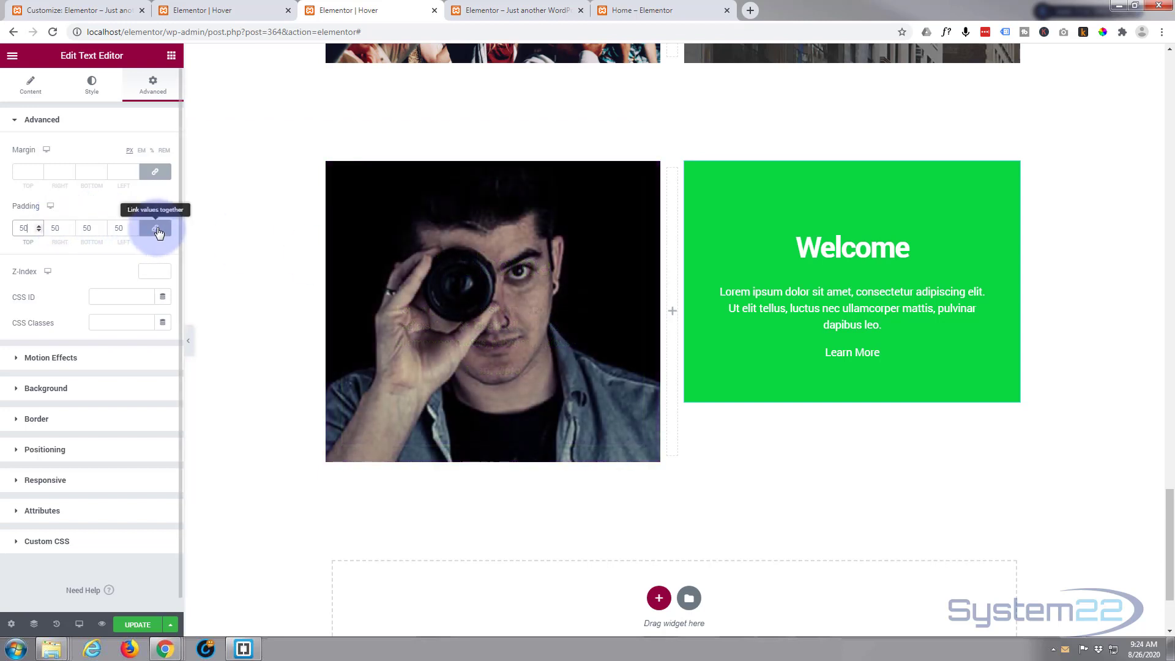
pyautogui.click(155, 227)
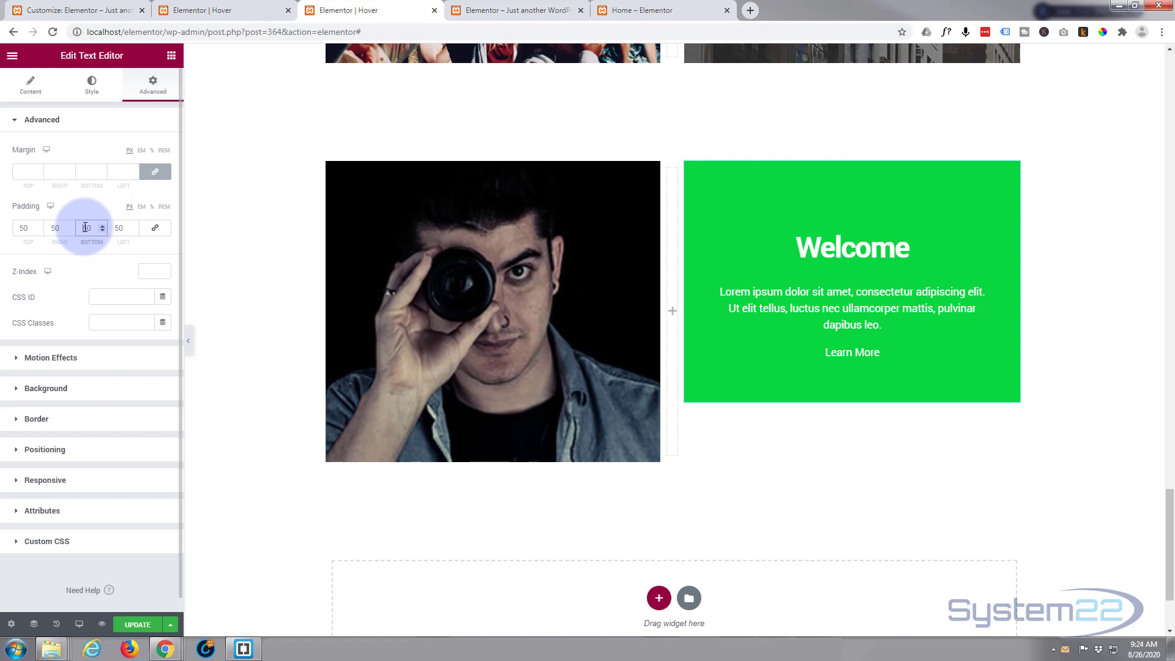
# - Set the top padding to 80 px and the bottom padding to 117 px
pyautogui.doubleClick(87, 227)
pyautogui.write('90')
pyautogui.doubleClick(22, 228)
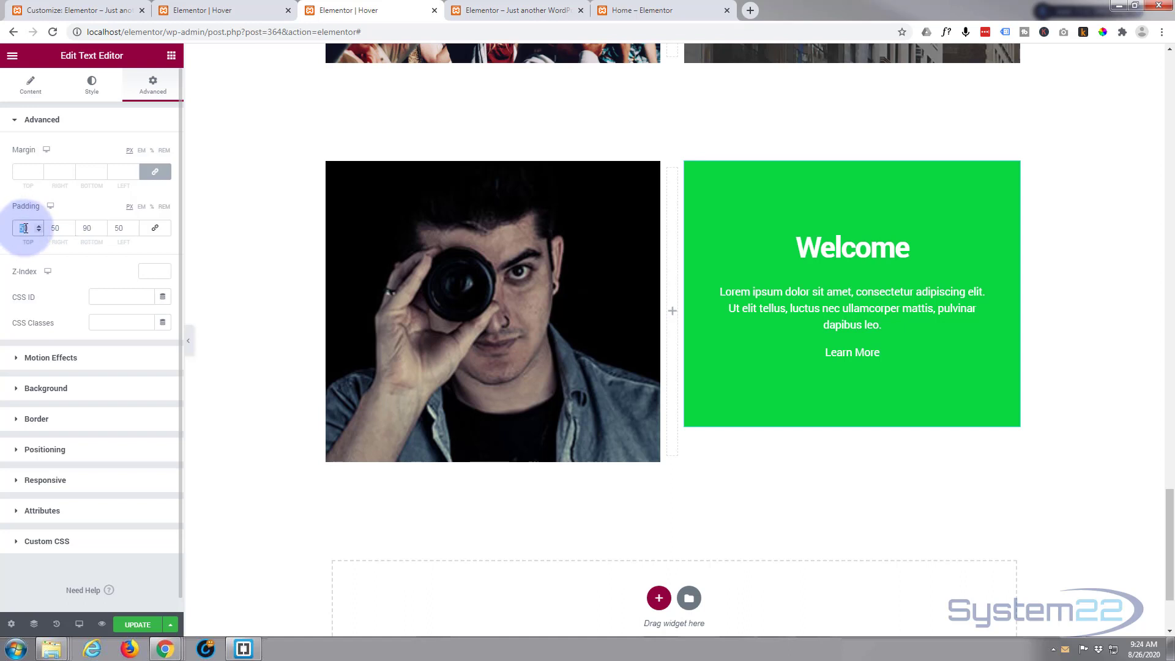
pyautogui.write('70')
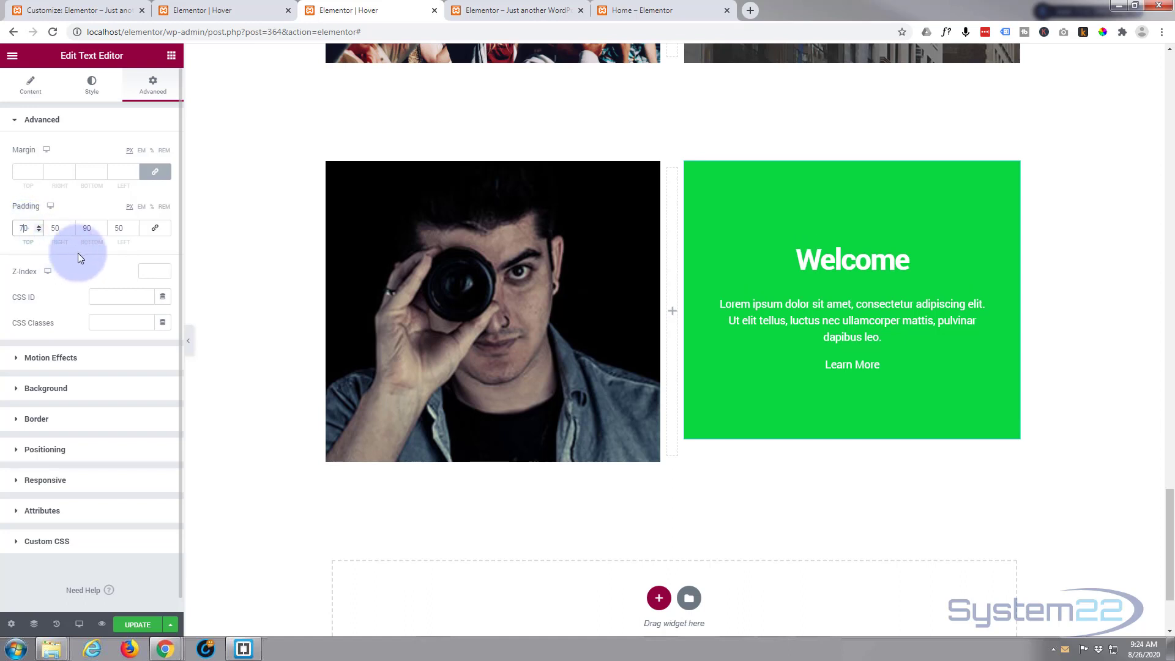
pyautogui.doubleClick(87, 229)
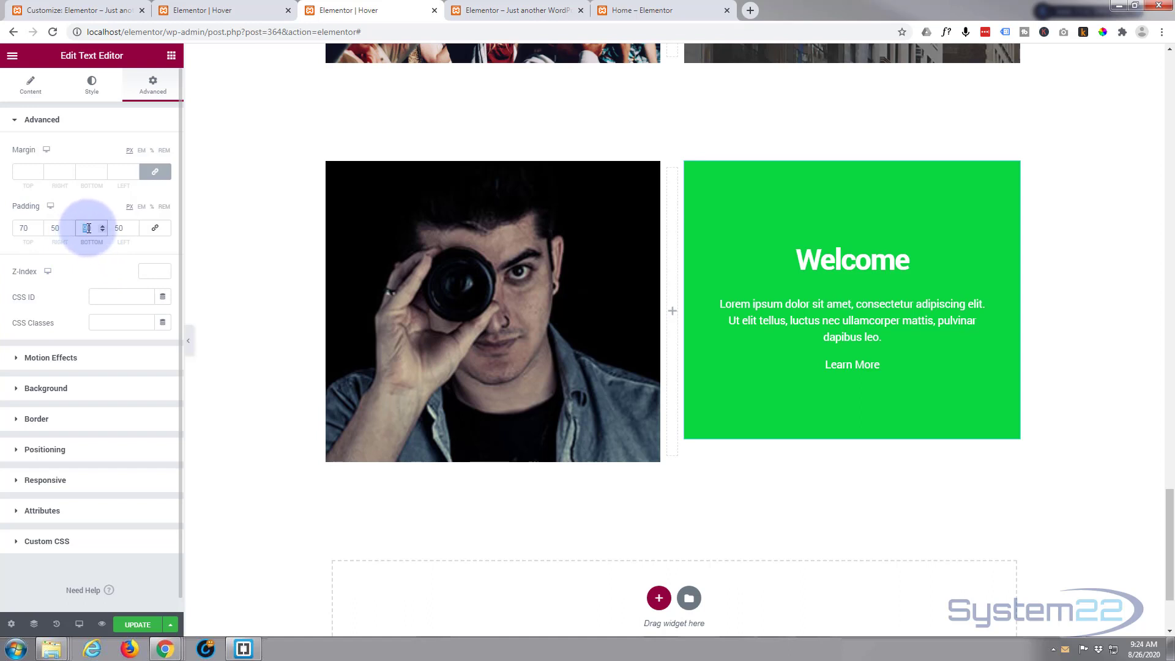
pyautogui.write('100')
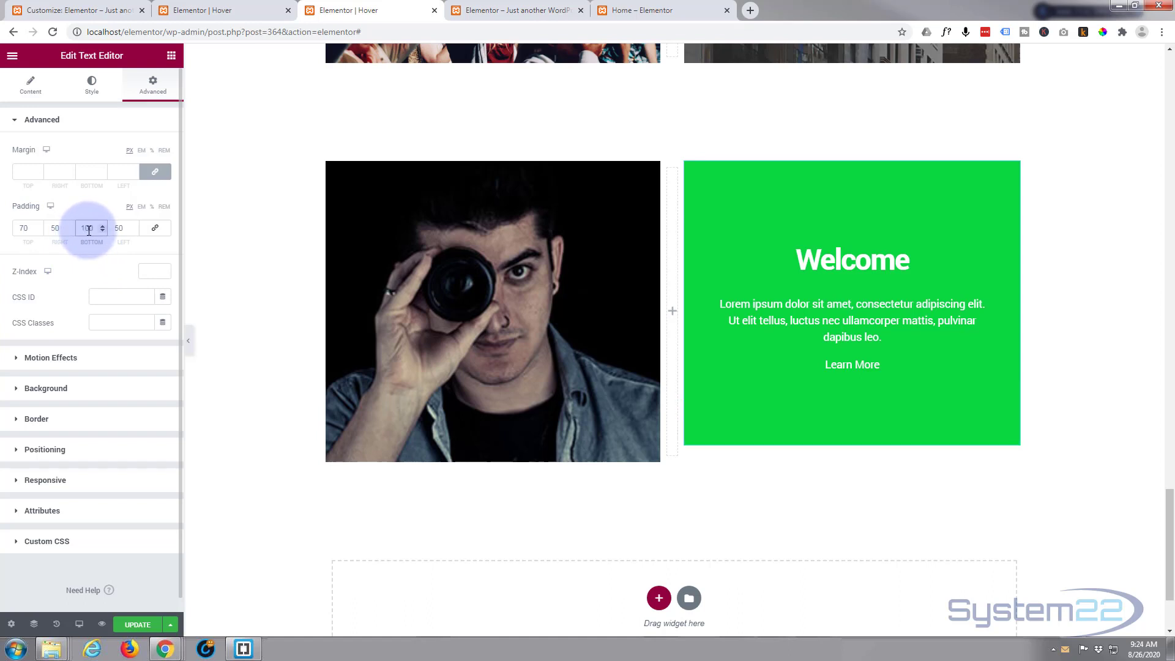
pyautogui.scroll(10, 87, 230)
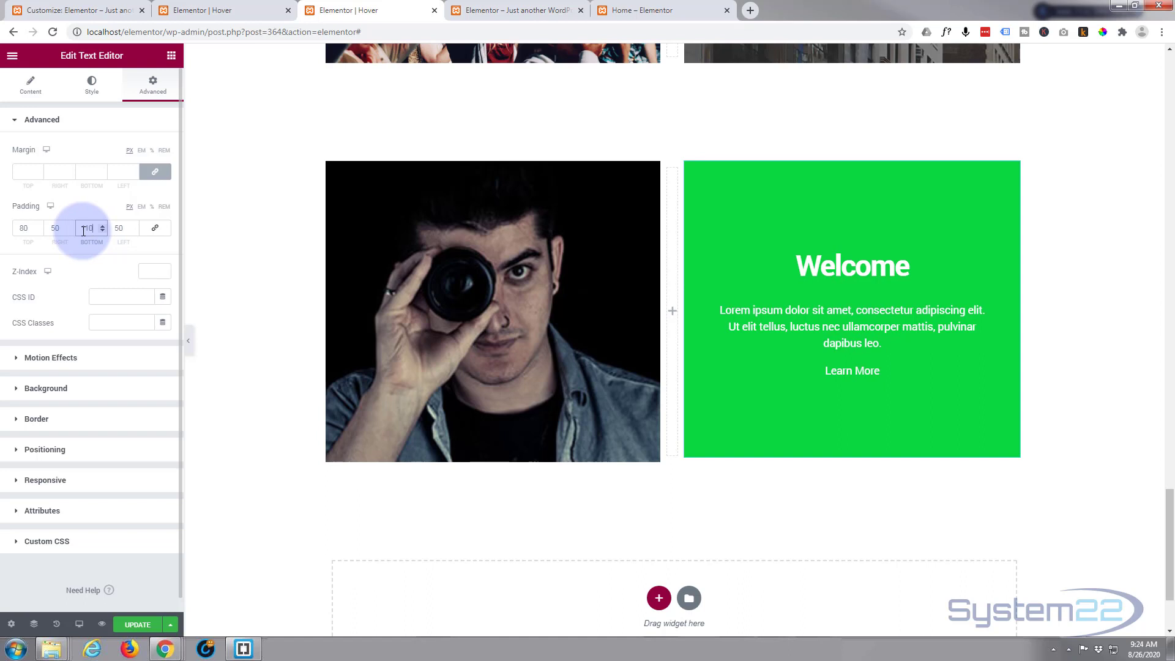
pyautogui.click(102, 225)
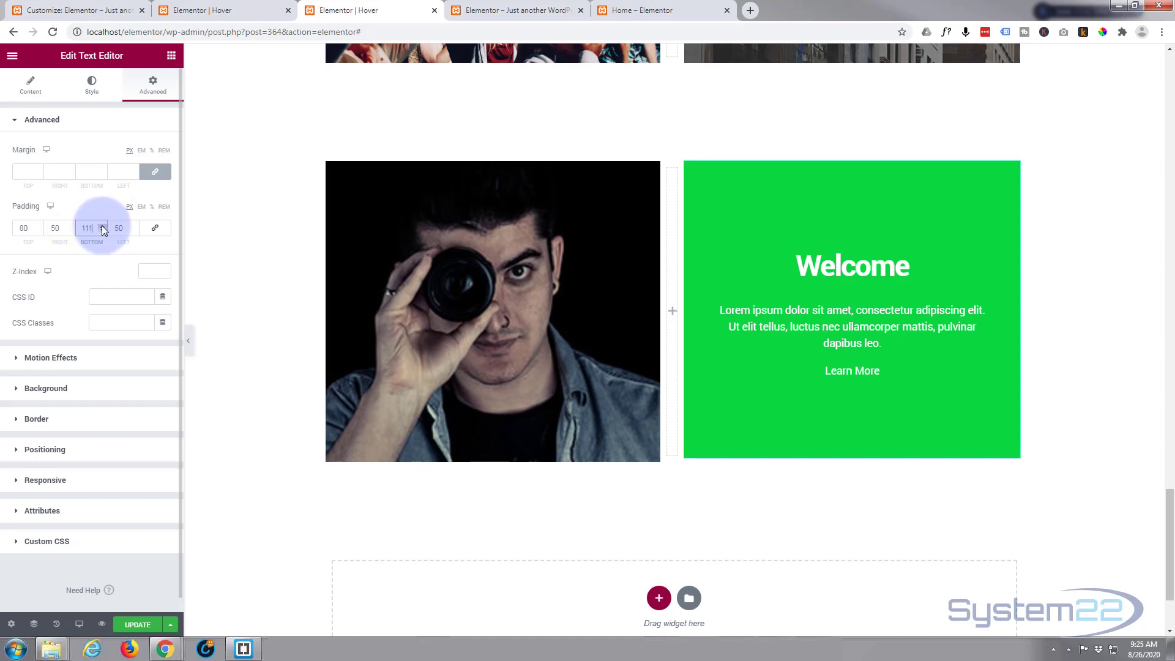
pyautogui.click(102, 226)
pyautogui.click(101, 225)
pyautogui.click(102, 225)
pyautogui.click(102, 225)
pyautogui.click(101, 226)
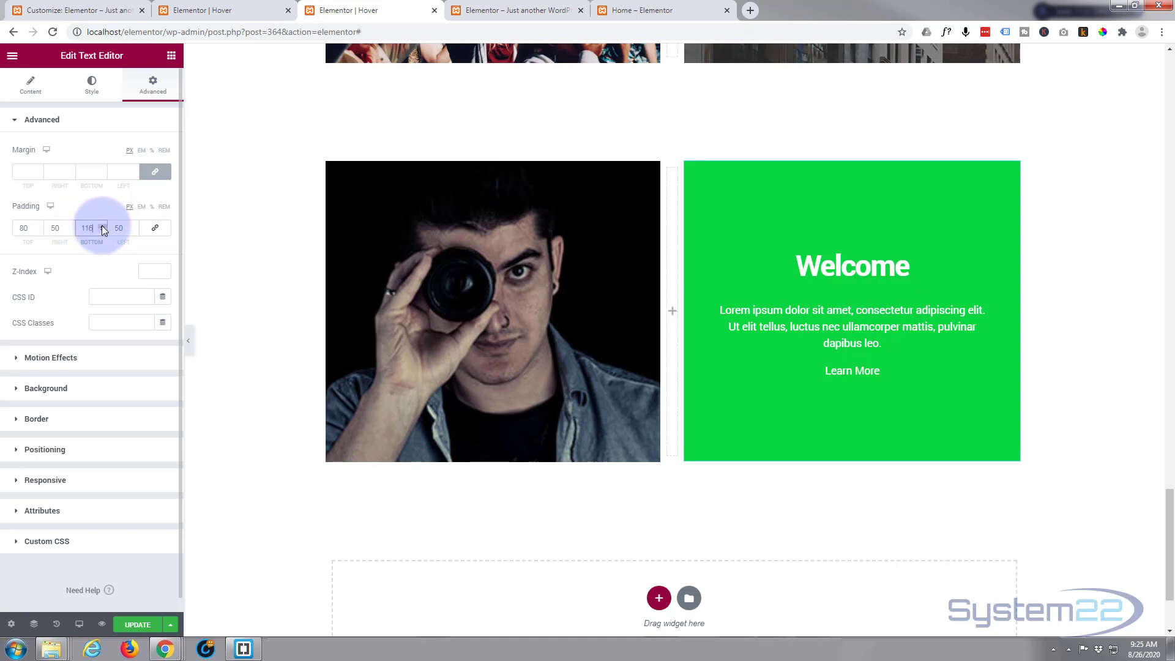
pyautogui.click(102, 226)
pyautogui.click(101, 225)
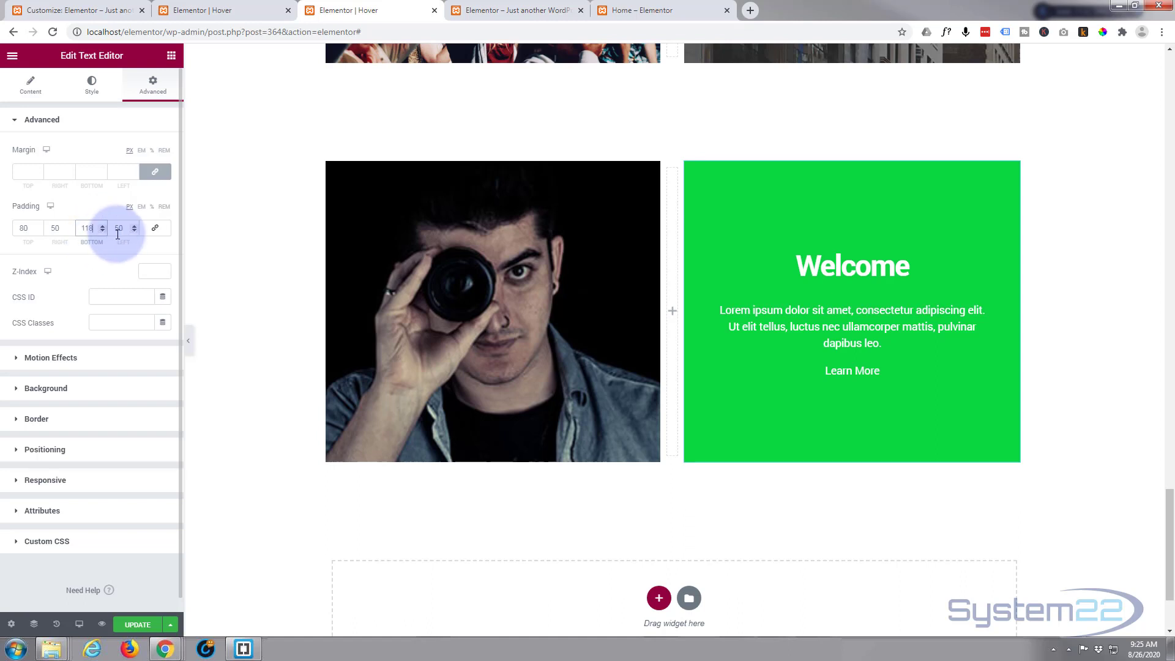
pyautogui.click(101, 231)
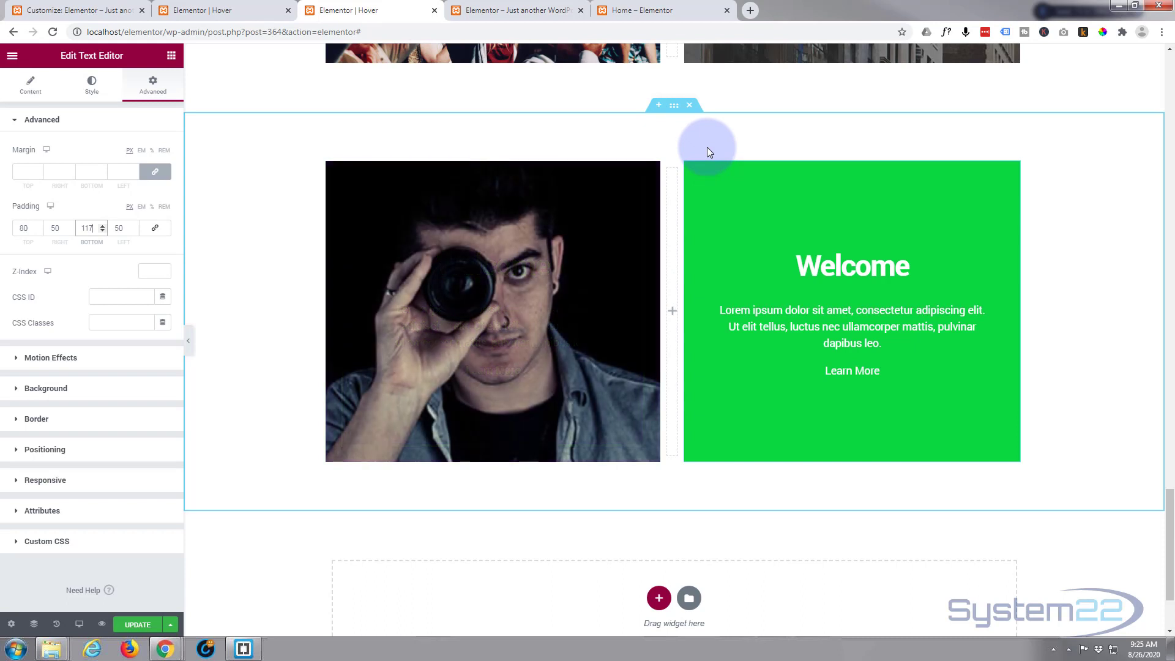
pyautogui.moveTo(708, 164)
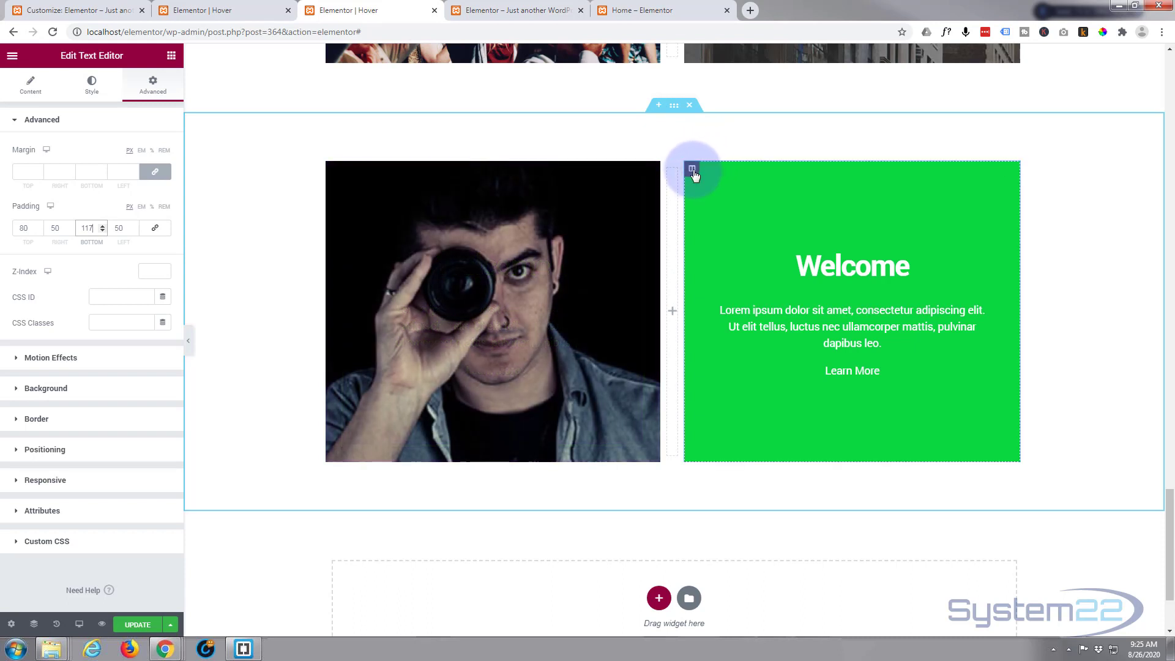
pyautogui.click(692, 170)
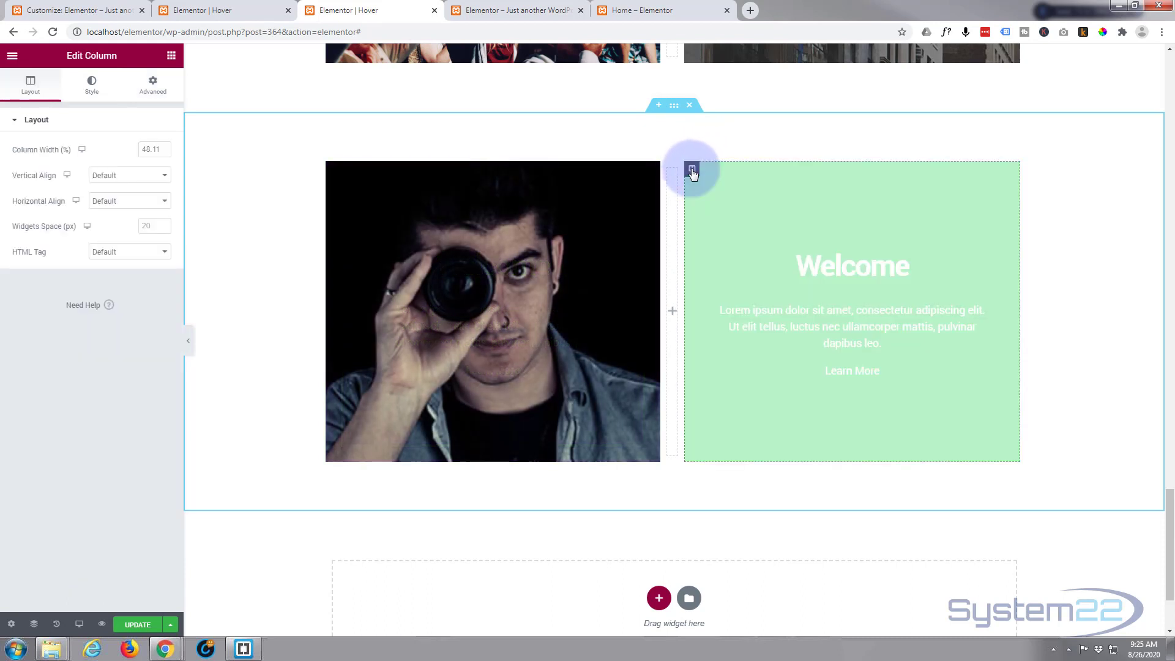
pyautogui.click(91, 90)
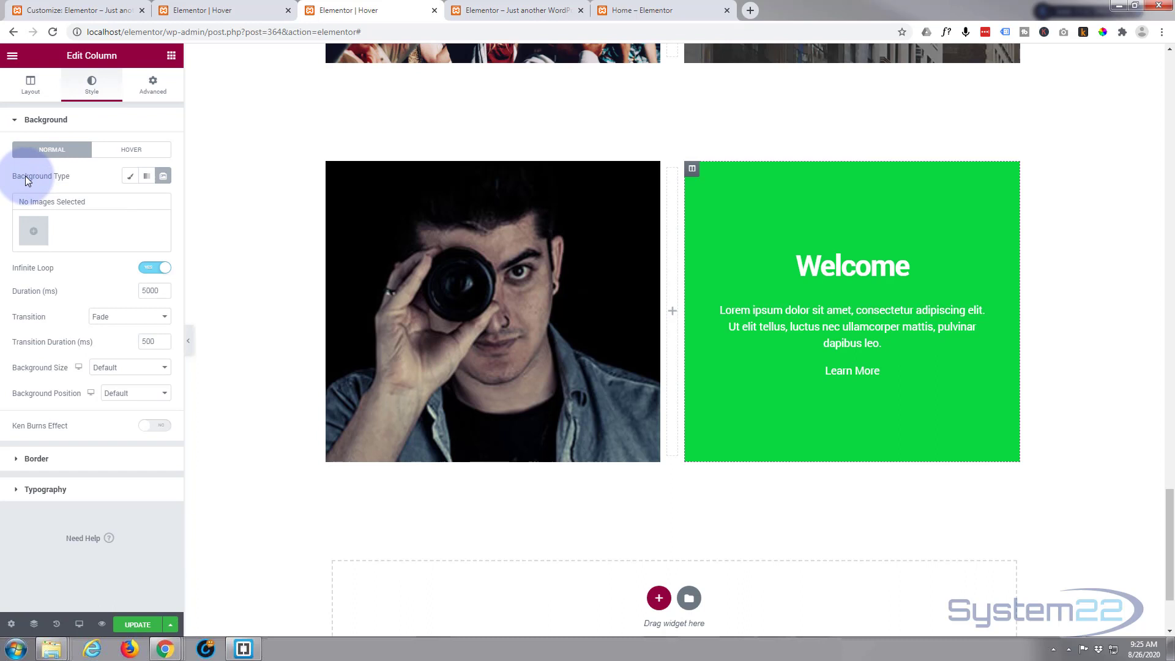
pyautogui.click(130, 177)
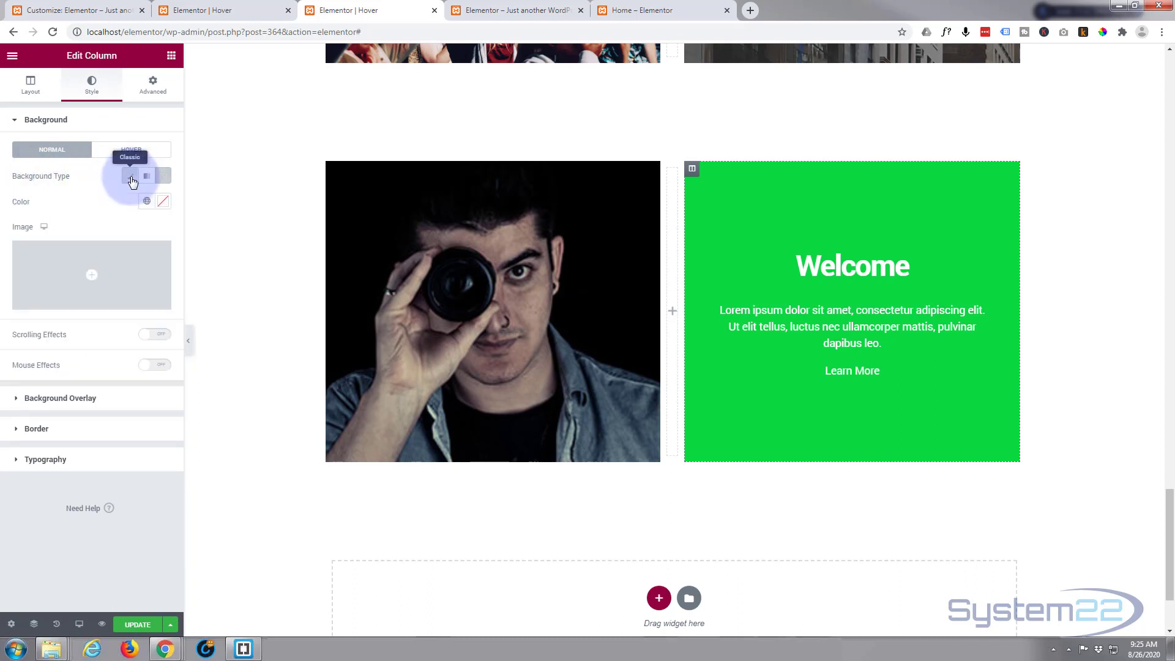
pyautogui.click(145, 178)
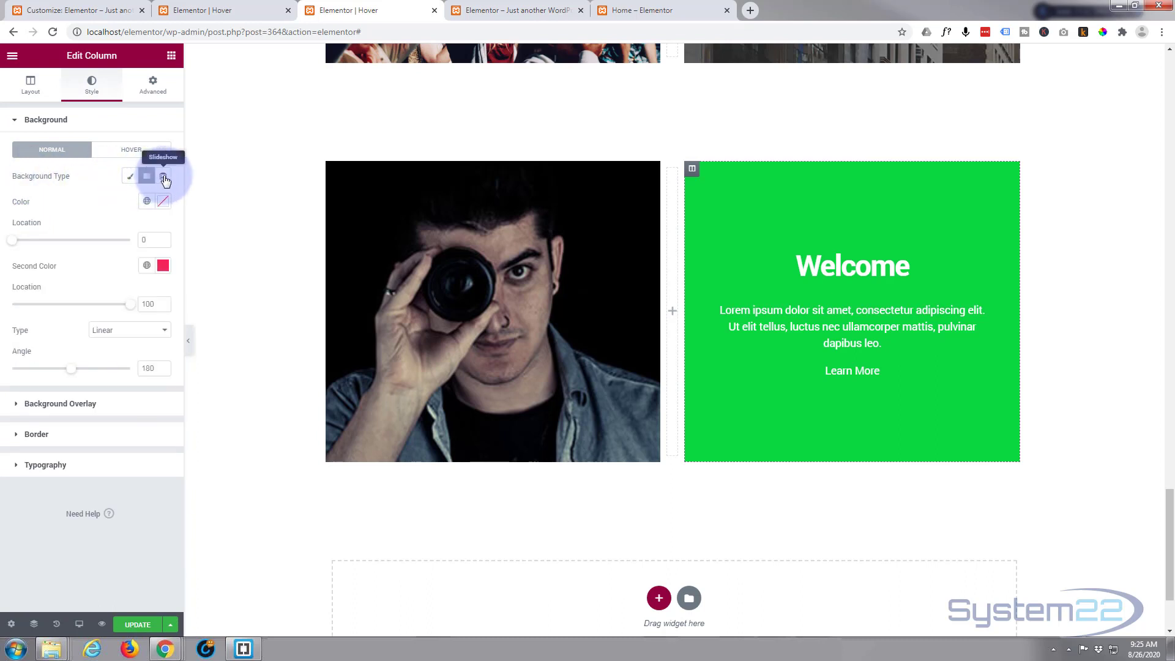
pyautogui.click(164, 178)
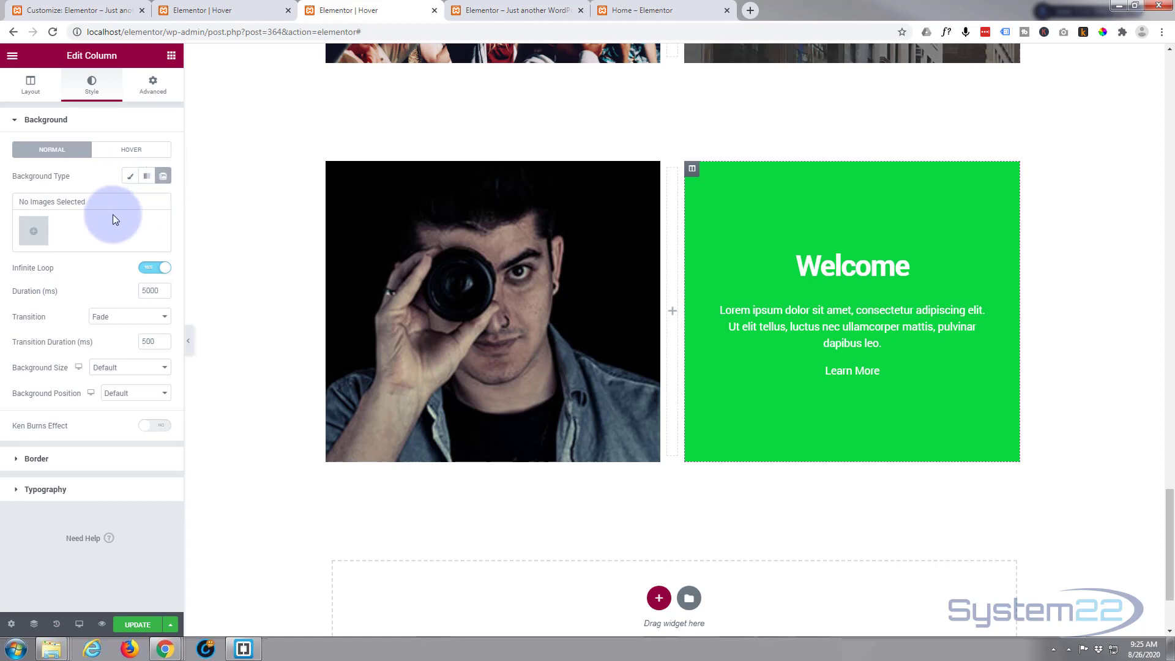
# - Make a gallery of the man-in-cap photo and insert it as the column's slideshow background
pyautogui.click(37, 231)
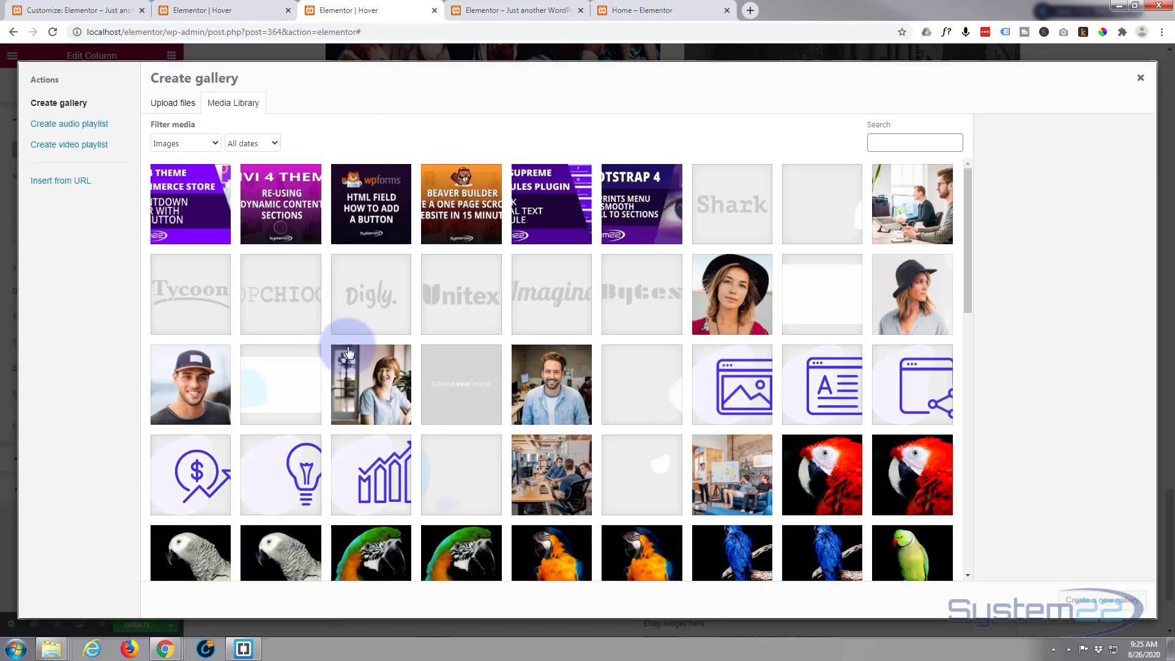
pyautogui.click(190, 385)
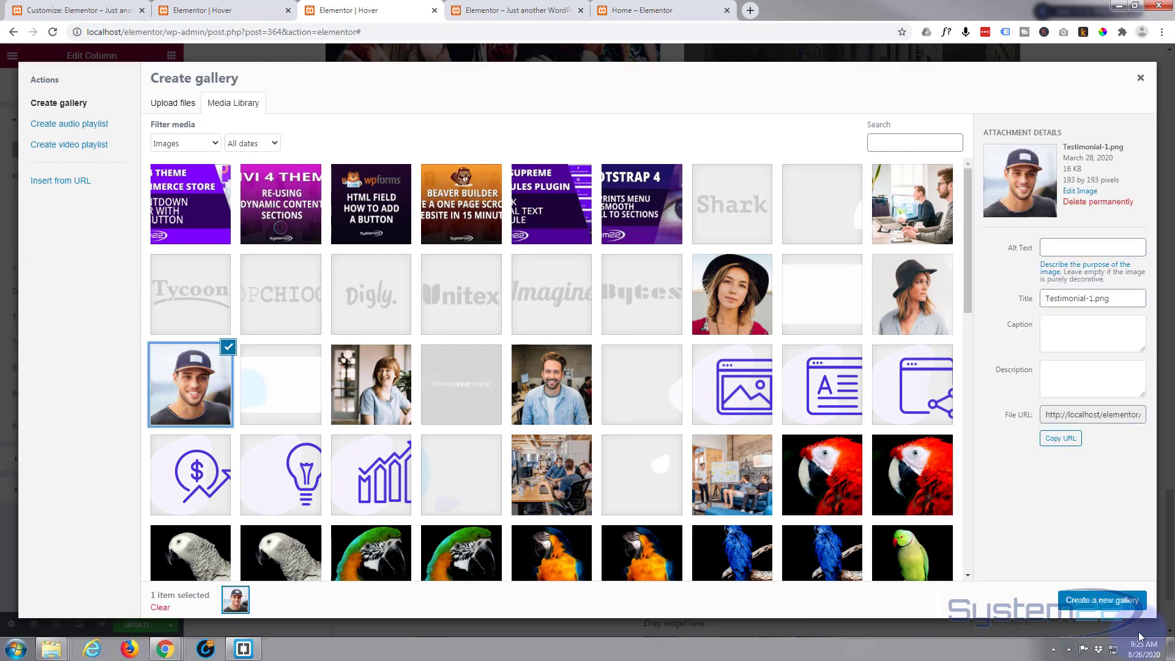
pyautogui.click(1102, 601)
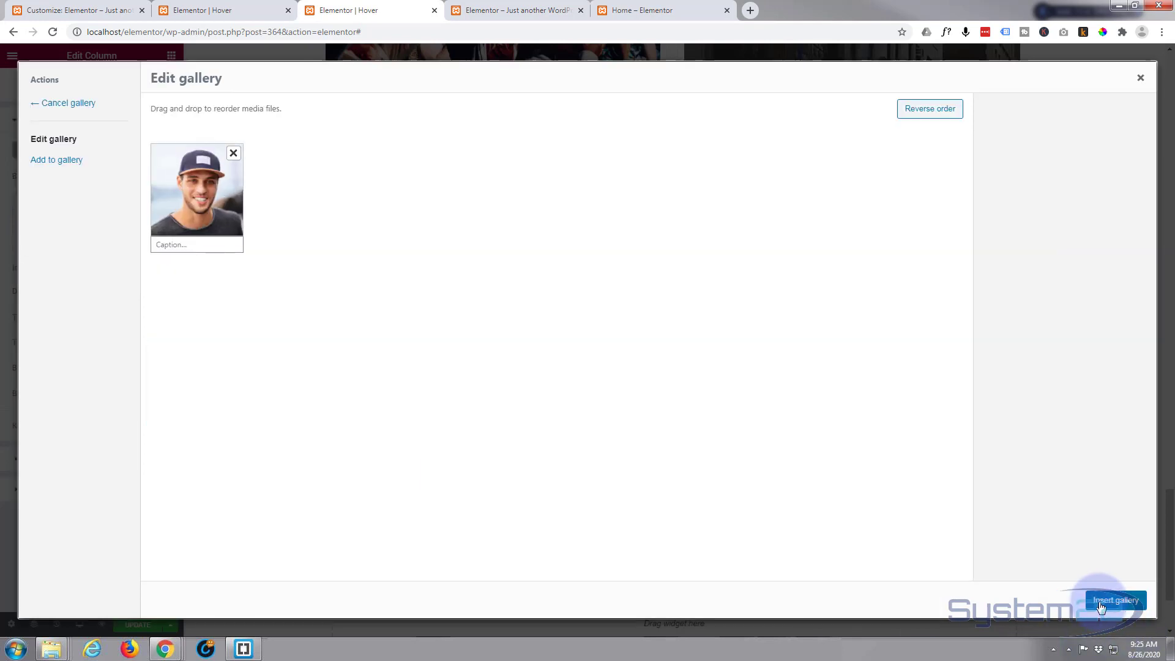
pyautogui.click(1115, 601)
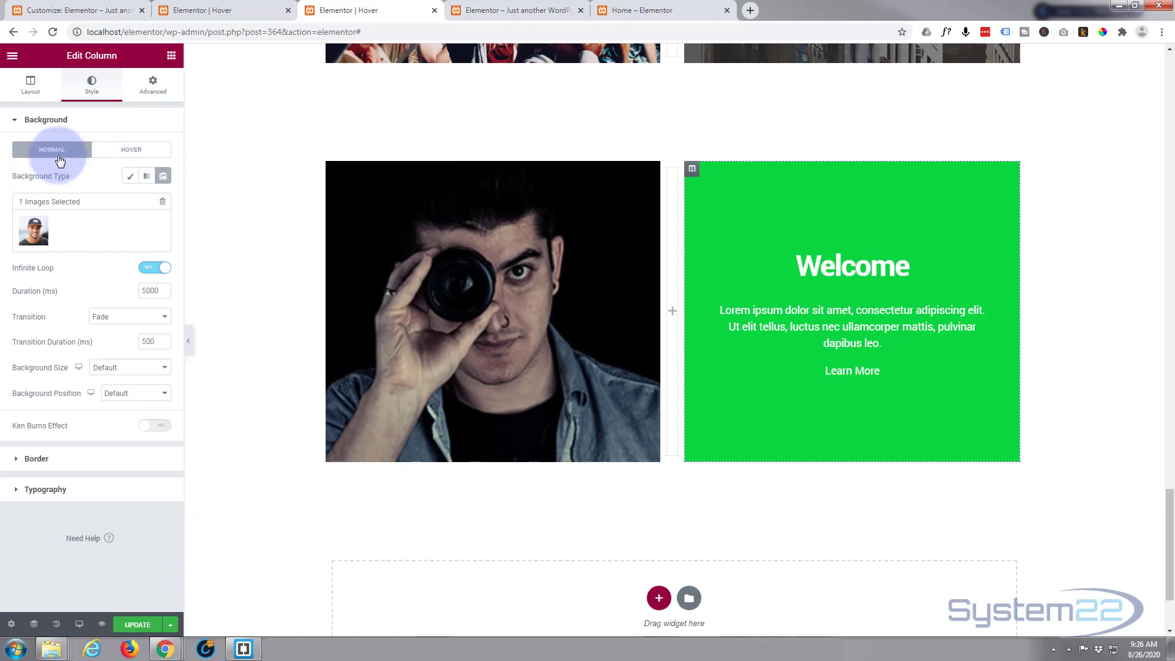
# - Set the column's linked padding to 25 px on every side
pyautogui.click(153, 87)
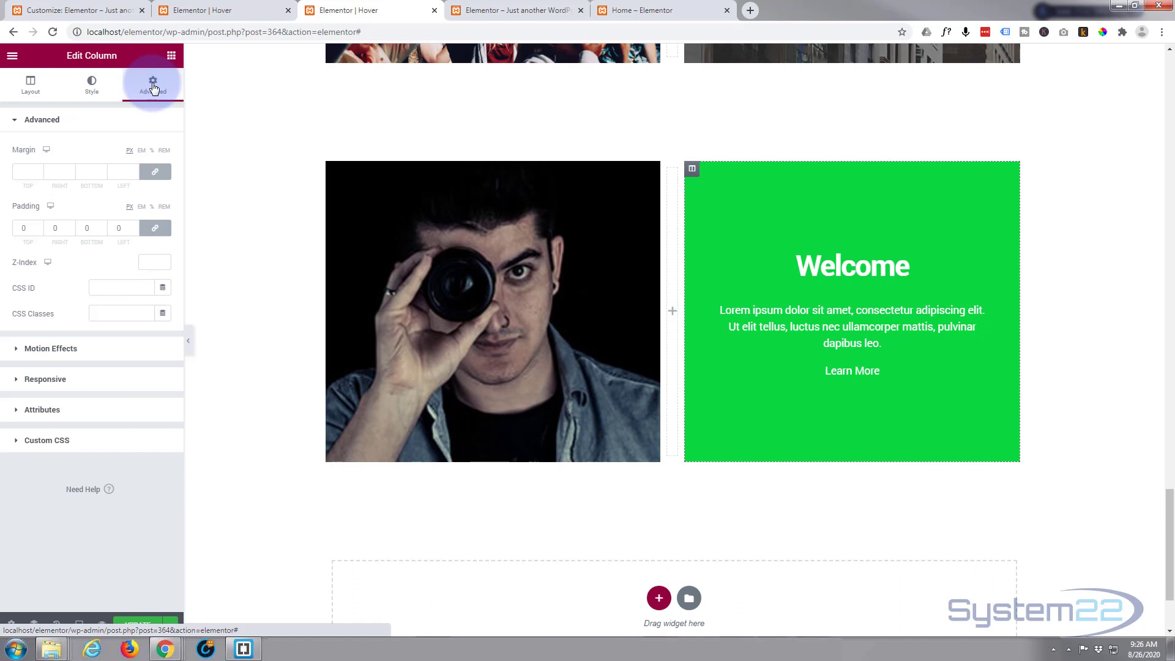
pyautogui.click(22, 227)
pyautogui.doubleClick(24, 227)
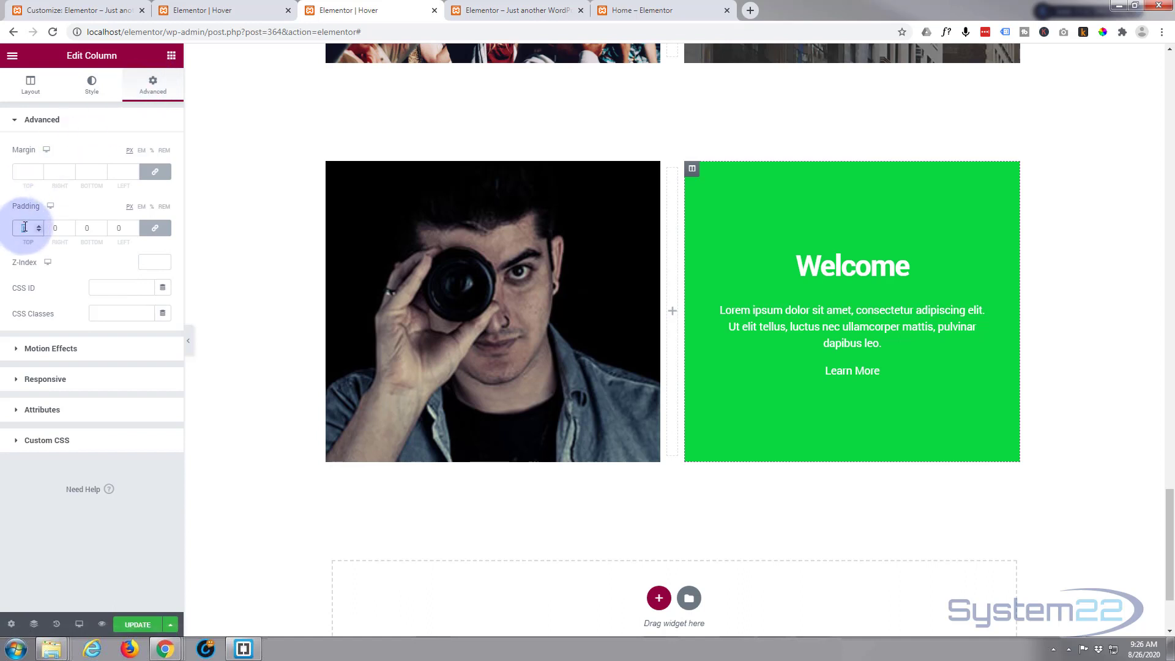
pyautogui.write('25')
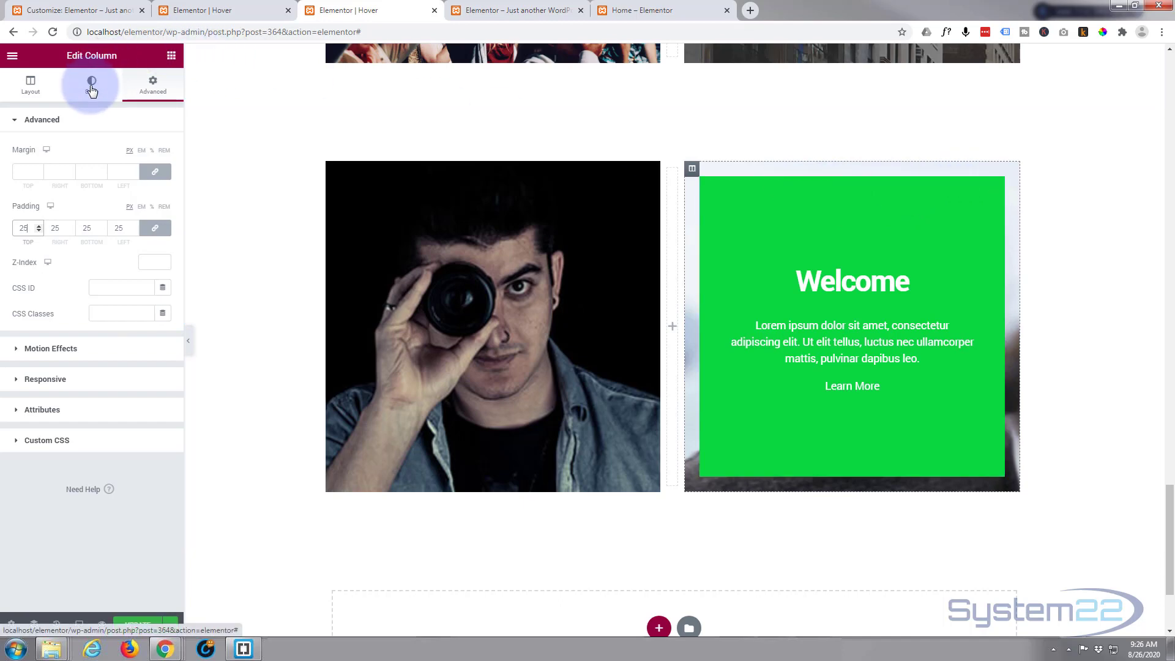
# - Copy the green text widget's background colour #0AD741 from its Advanced > Background colour picker
pyautogui.click(92, 89)
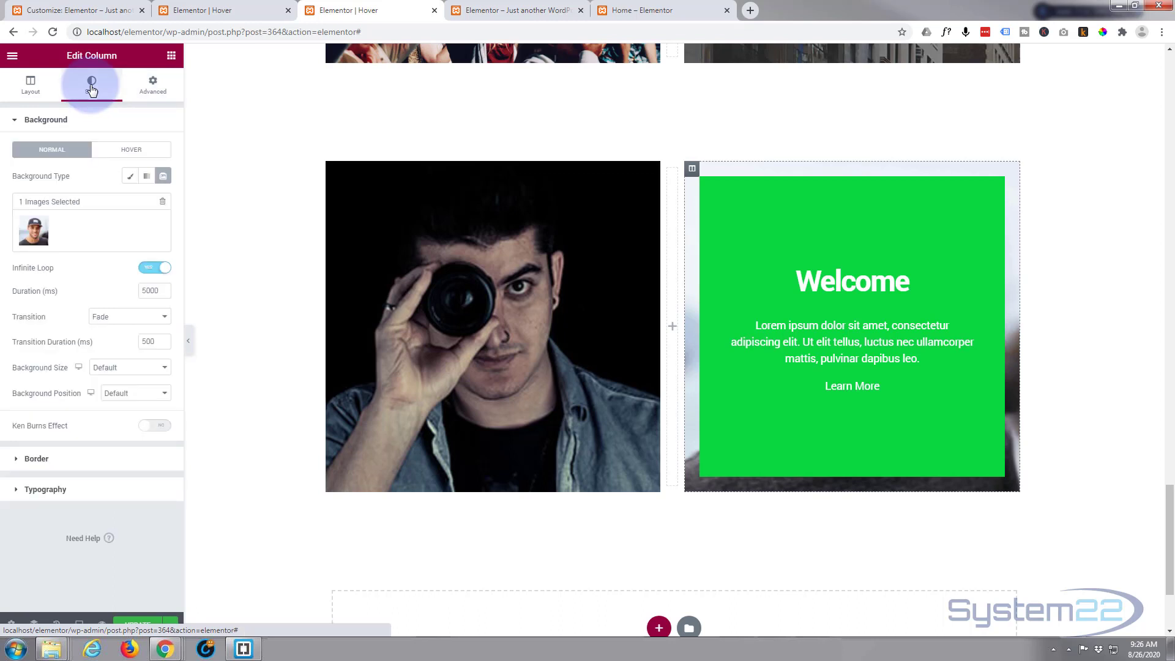
pyautogui.click(998, 186)
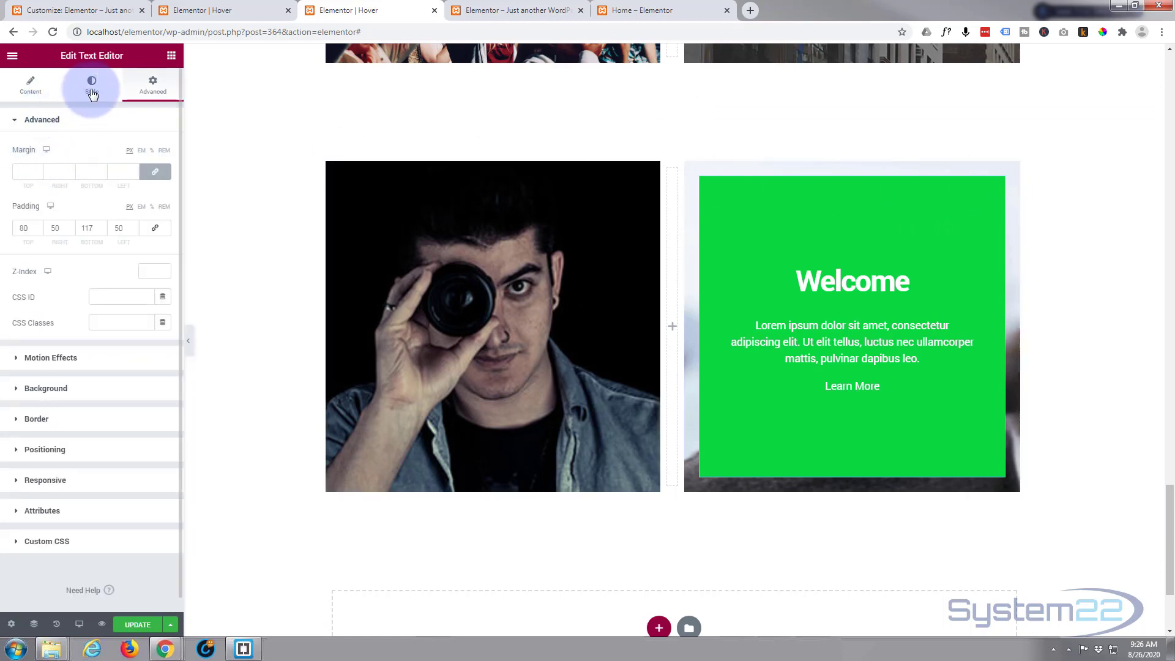
pyautogui.click(20, 389)
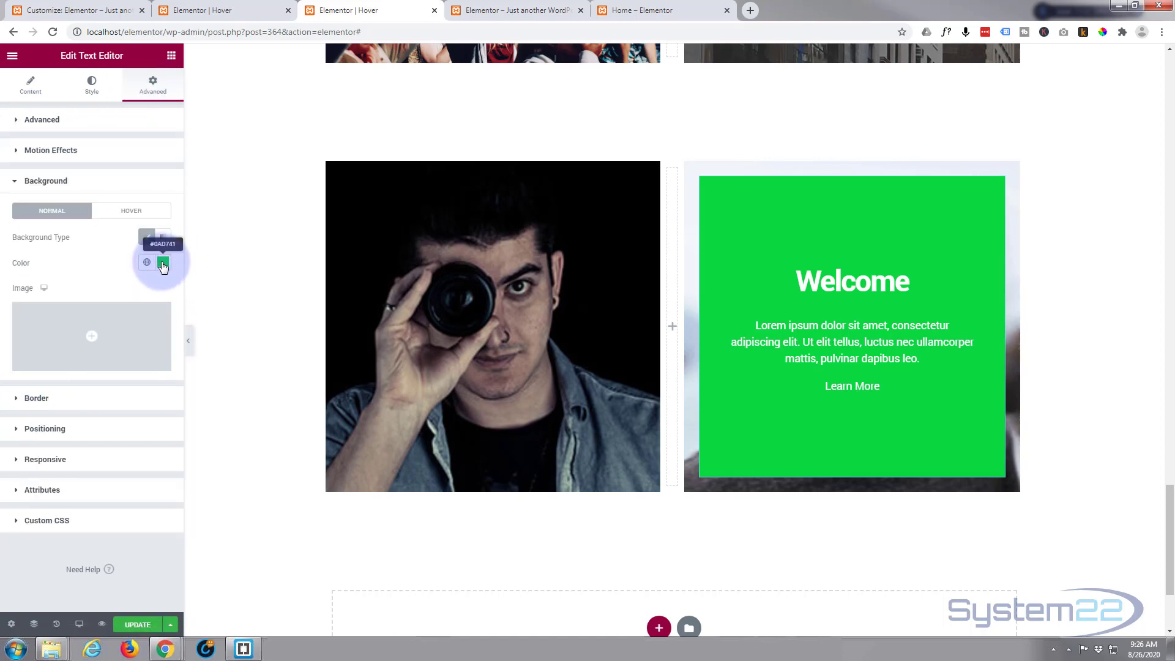
pyautogui.click(162, 263)
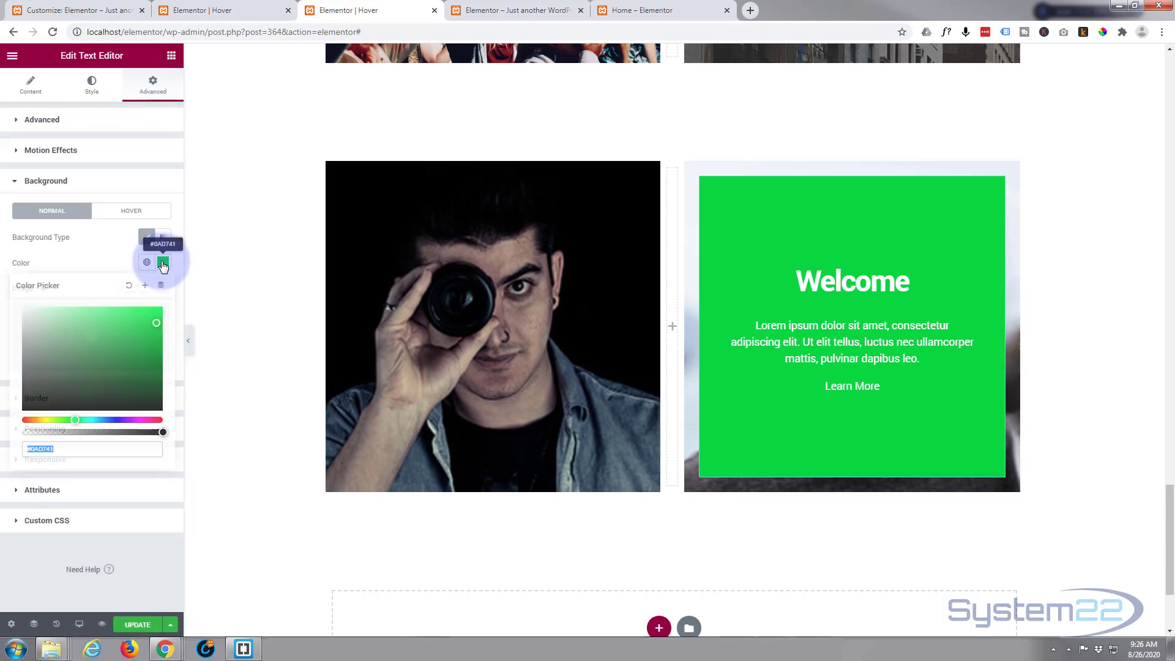
pyautogui.tripleClick(38, 448)
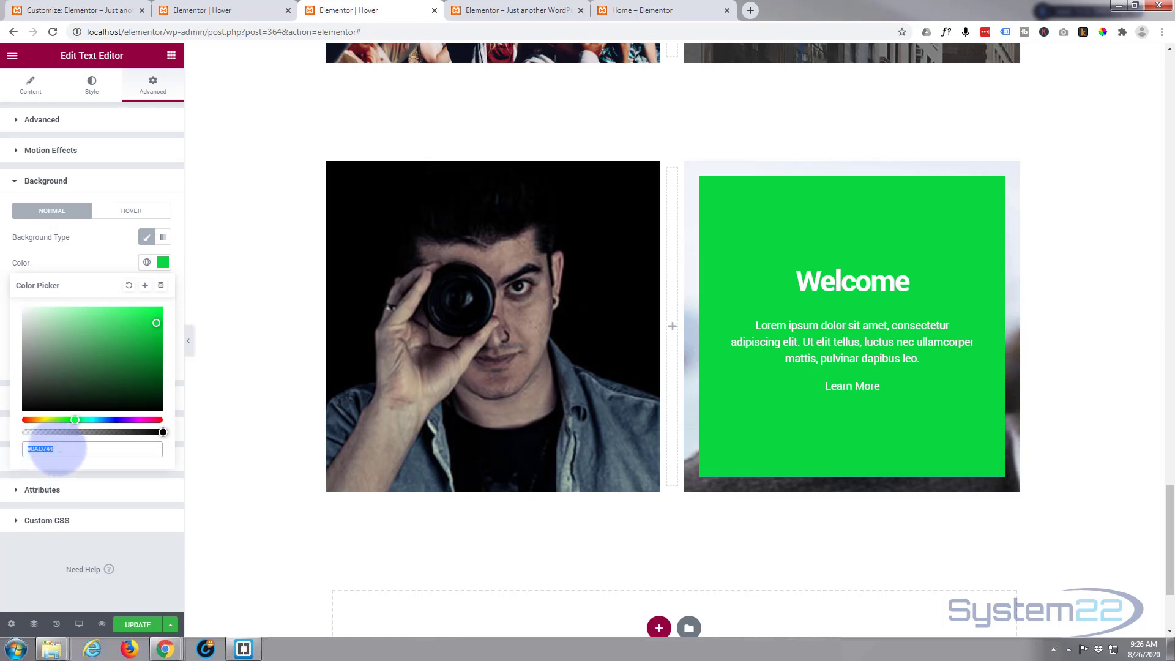
pyautogui.rightClick(45, 449)
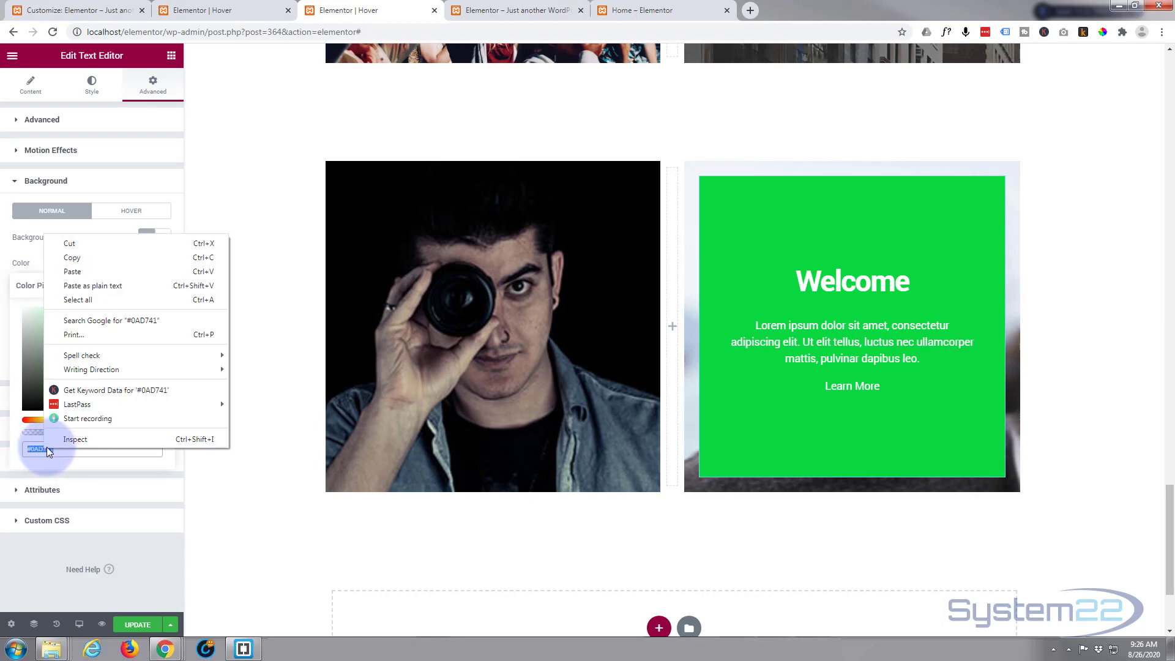
pyautogui.click(73, 257)
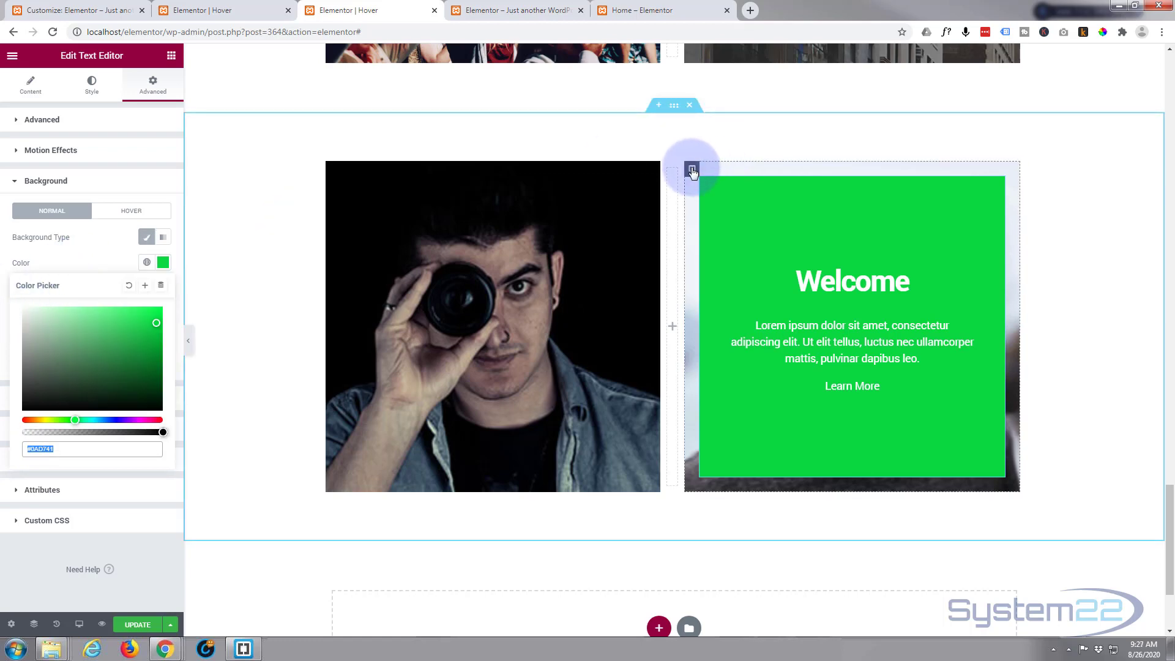
# - Give the column a Classic hover background of #0AD741 by pasting the copied hex value
pyautogui.click(693, 170)
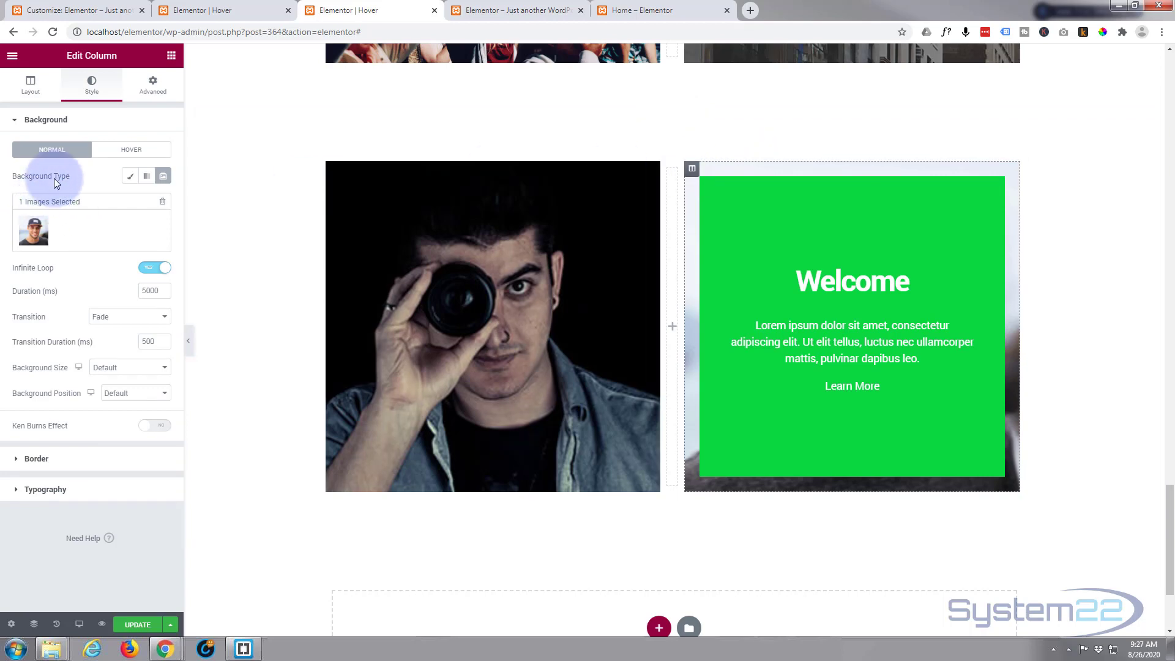
pyautogui.click(132, 151)
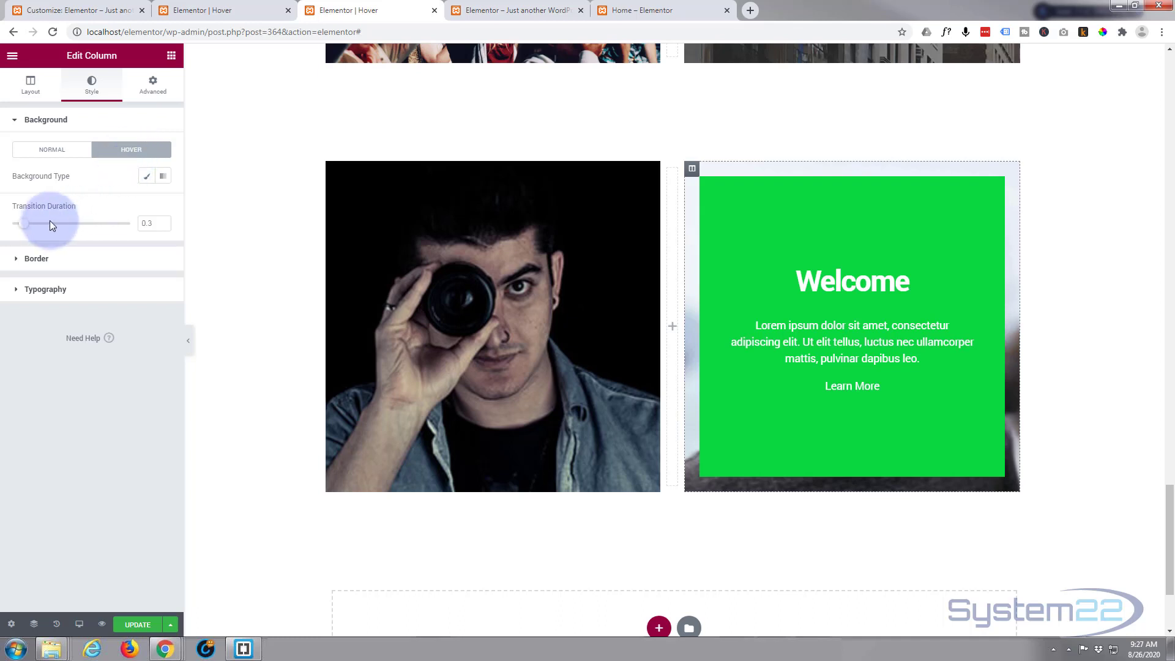
pyautogui.click(146, 177)
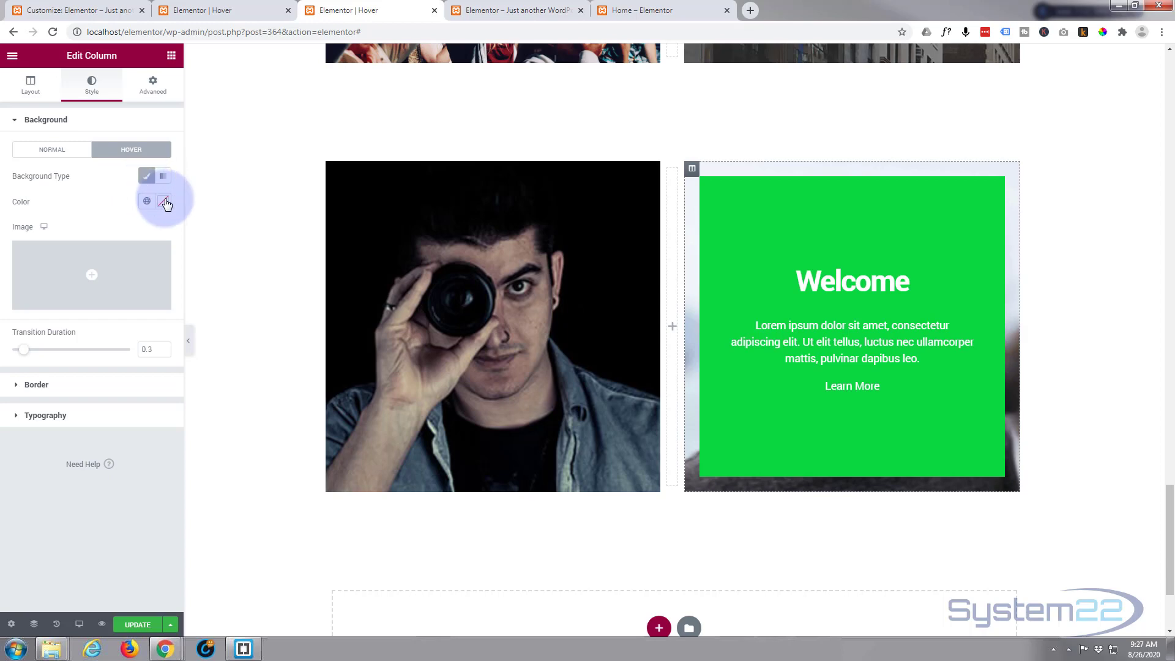
pyautogui.click(164, 202)
pyautogui.moveTo(31, 388); pyautogui.dragTo(61, 390)
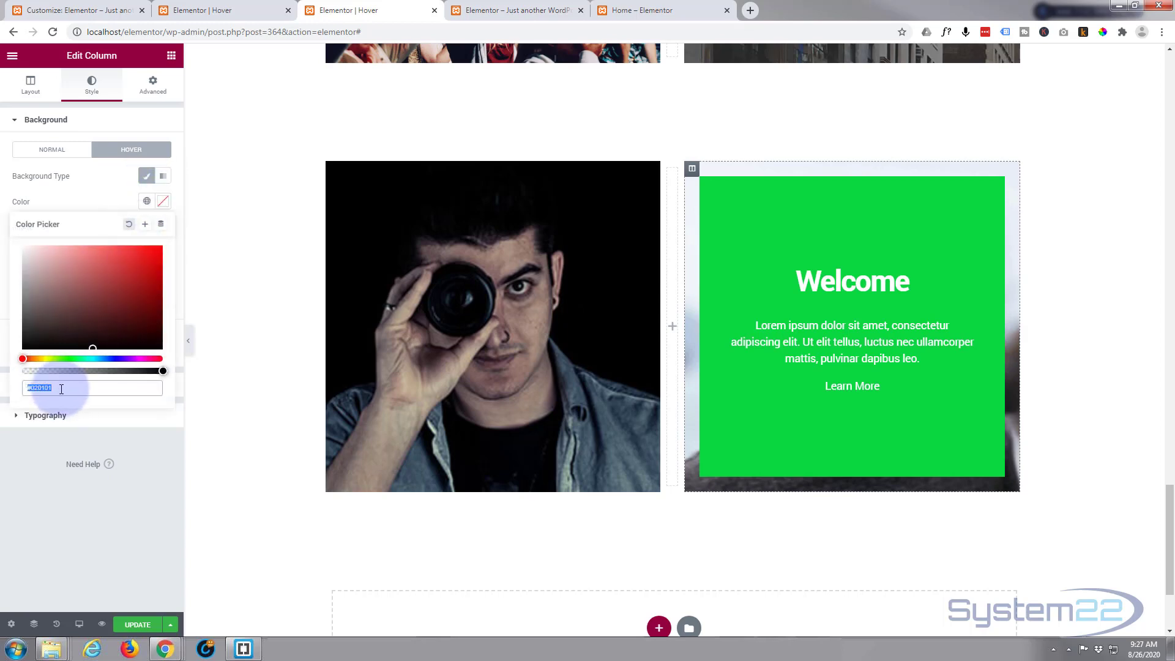
pyautogui.hotkey('ctrl', 'v')
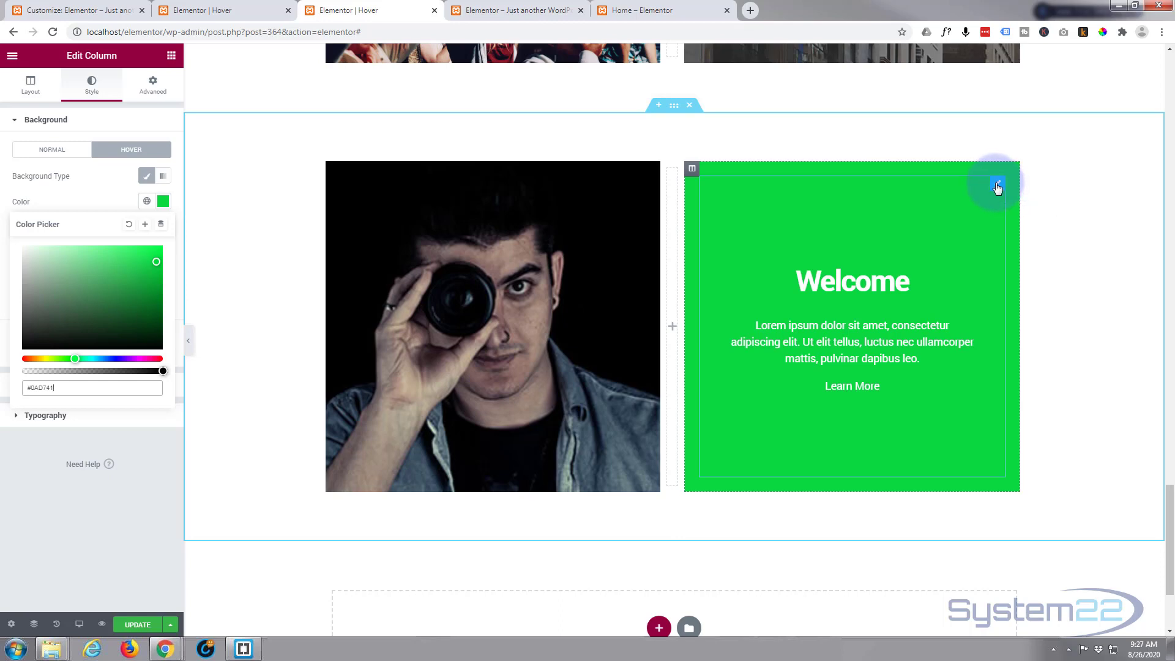
pyautogui.click(998, 187)
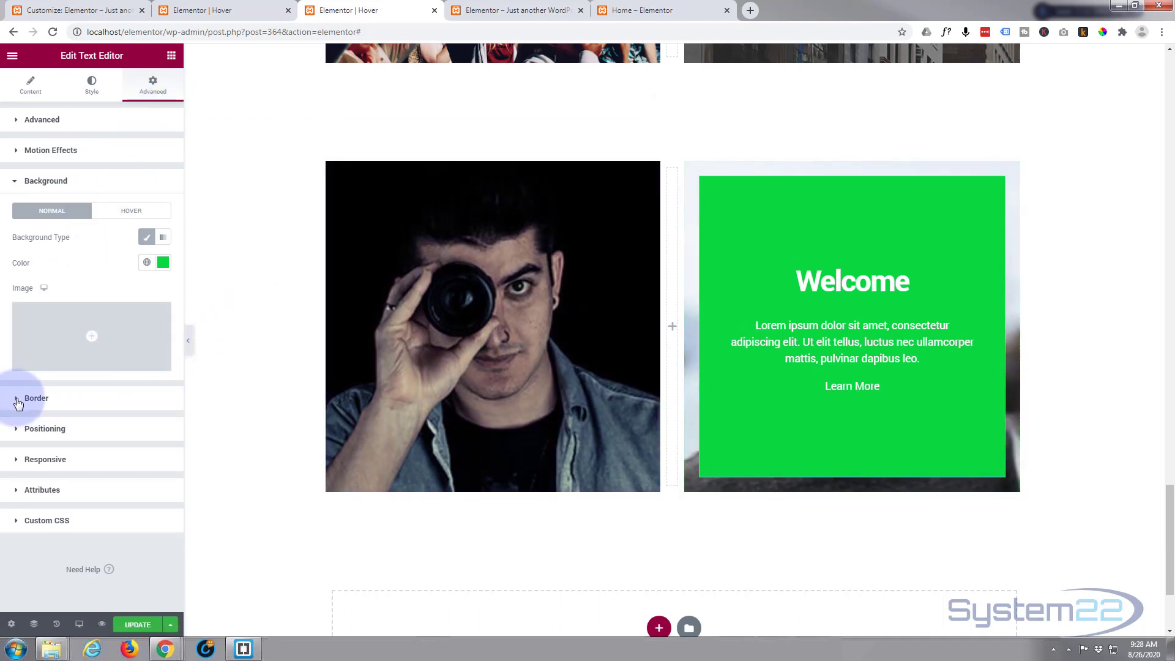
# - Set the green text widget's border to Solid with width 4 on all sides
pyautogui.click(18, 399)
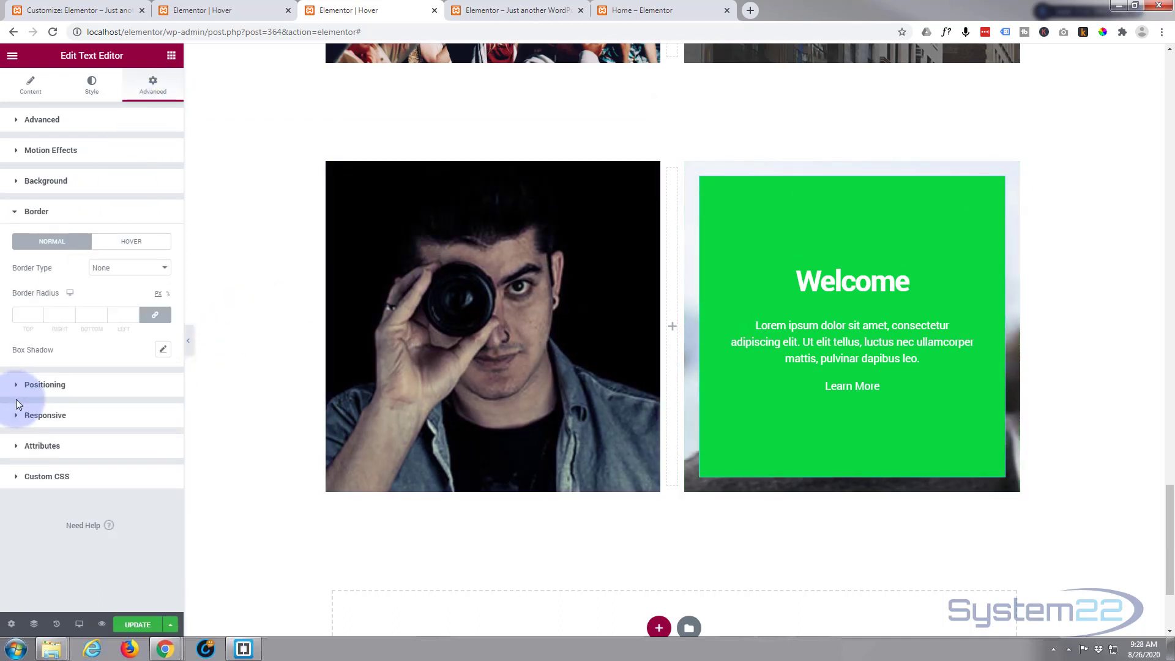
pyautogui.click(126, 273)
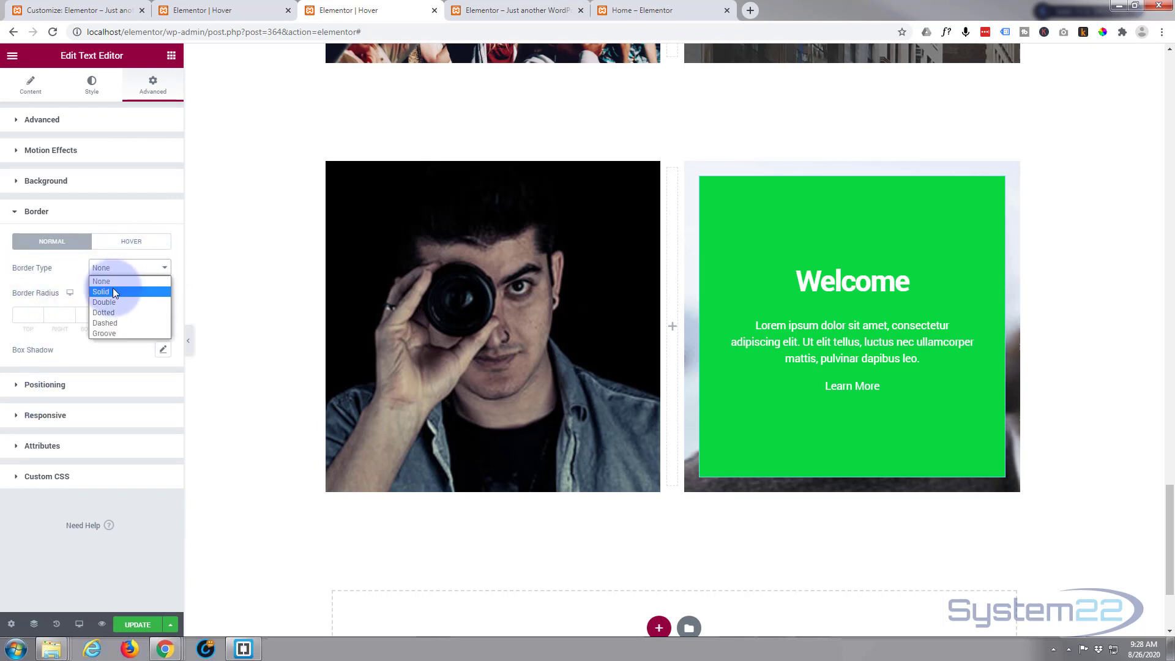
pyautogui.click(113, 295)
pyautogui.click(24, 317)
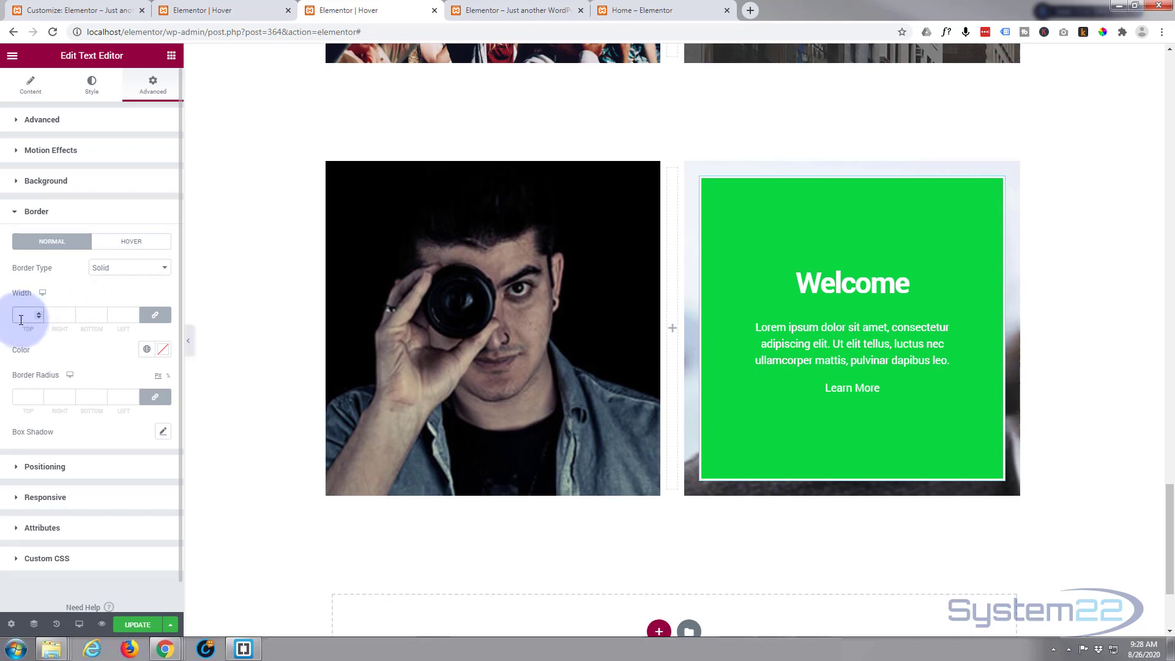
pyautogui.write('4')
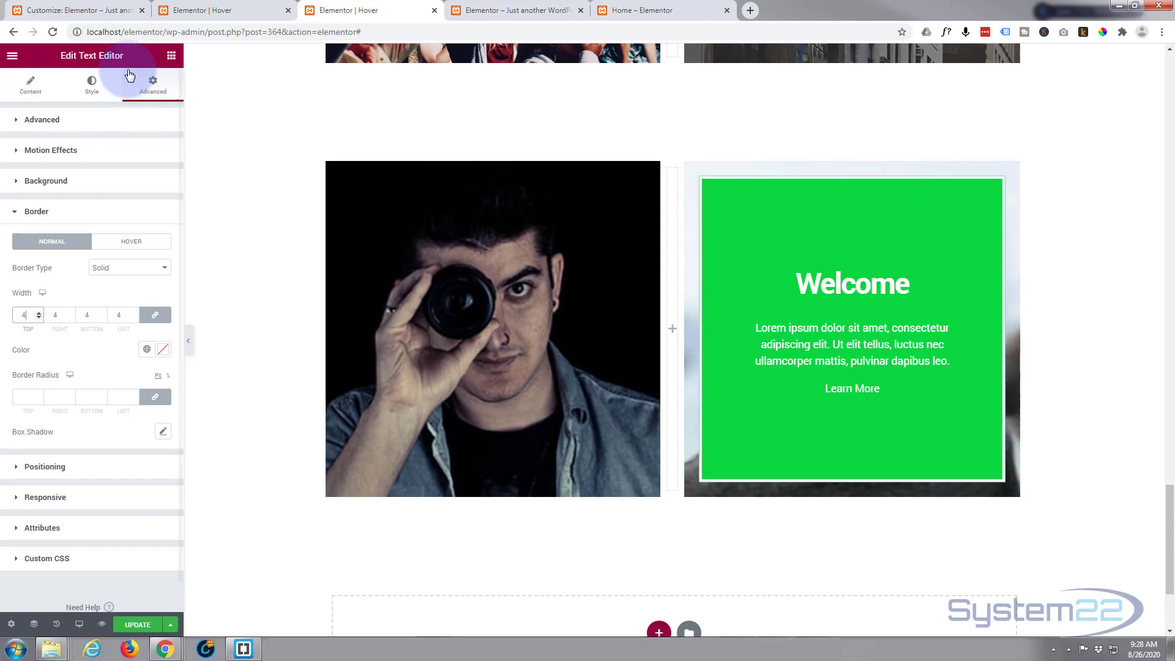
# - Add the CSS class grnhv to the green text widget and save the page
pyautogui.click(18, 123)
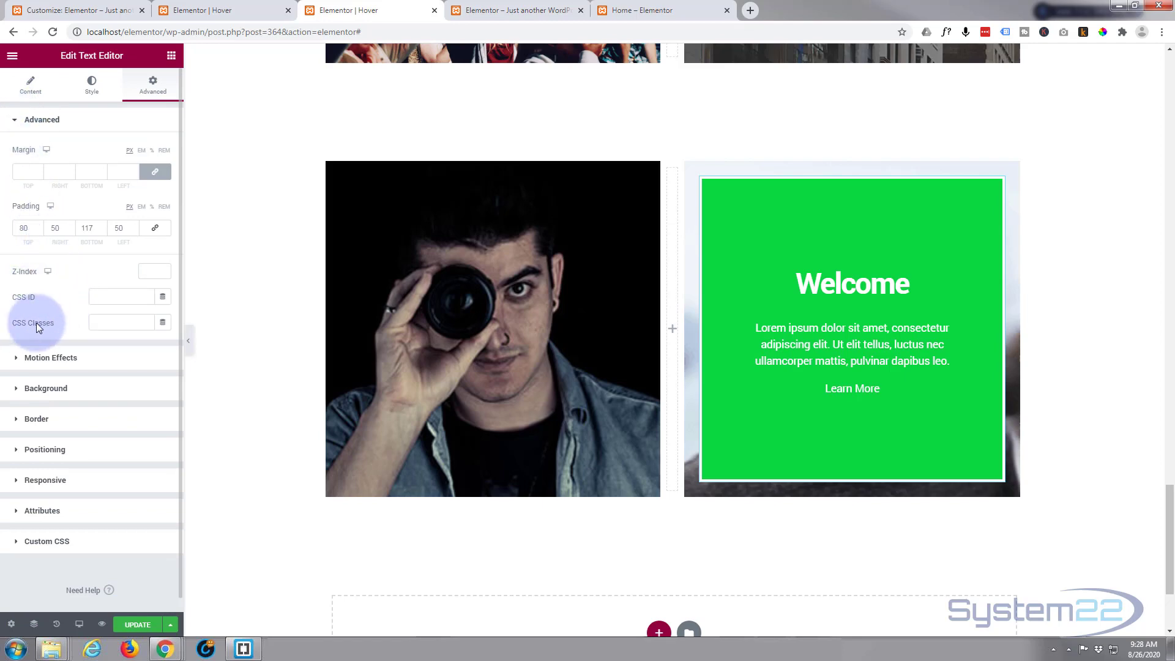
pyautogui.click(103, 325)
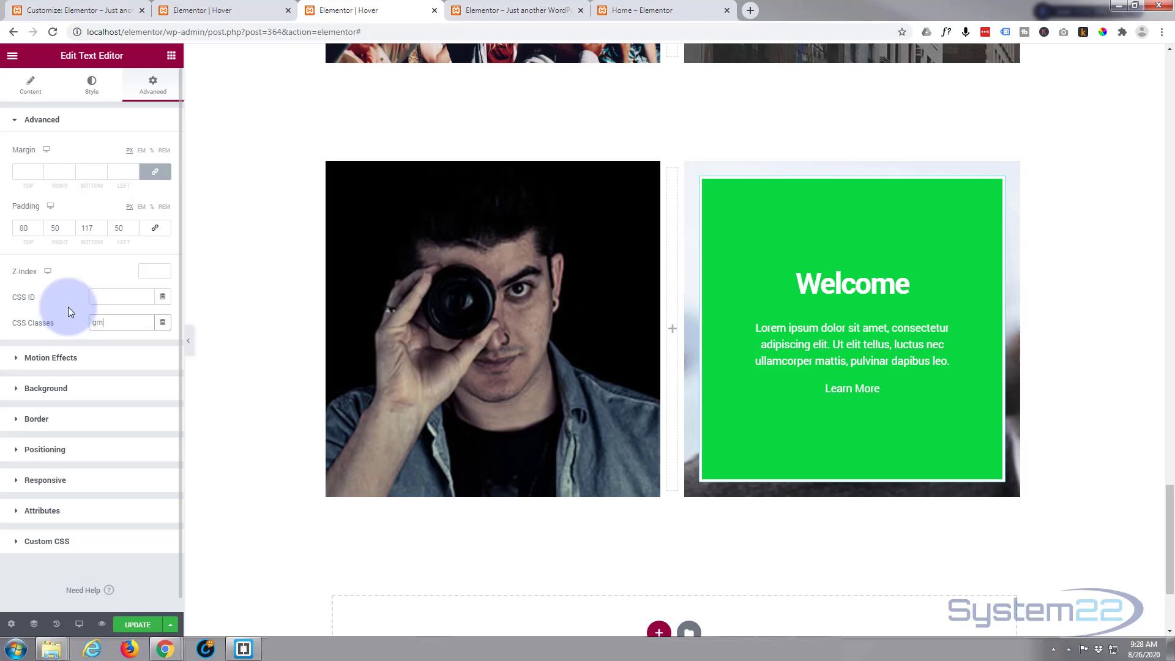
pyautogui.write('grnhv')
pyautogui.moveTo(125, 320); pyautogui.dragTo(83, 325)
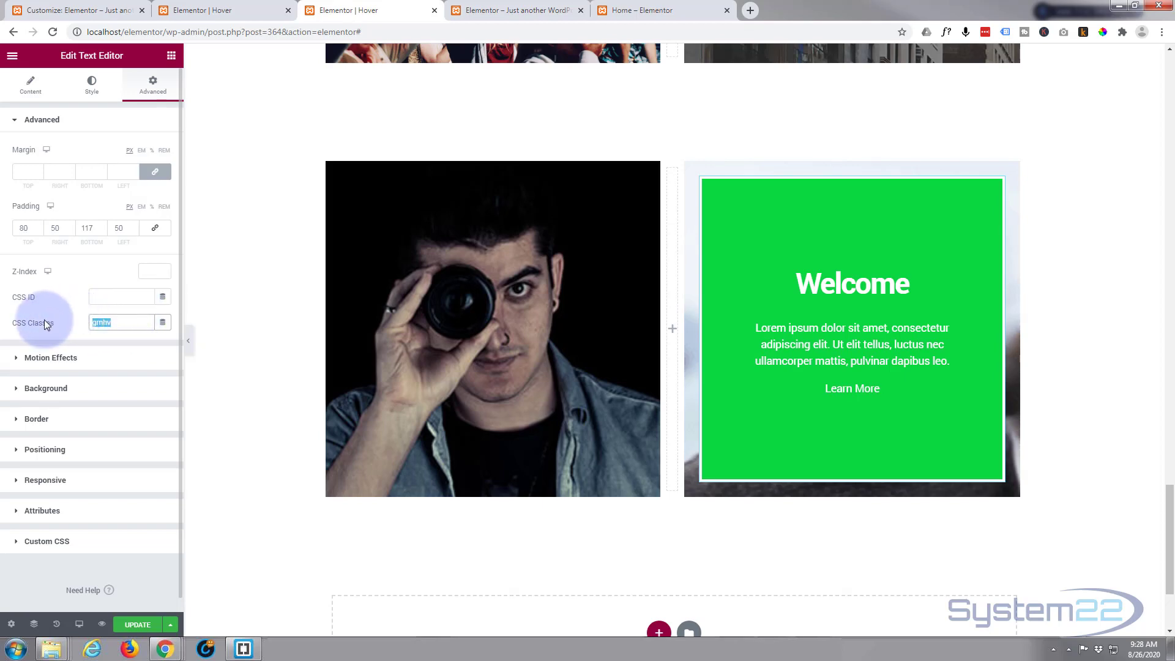
pyautogui.click(142, 625)
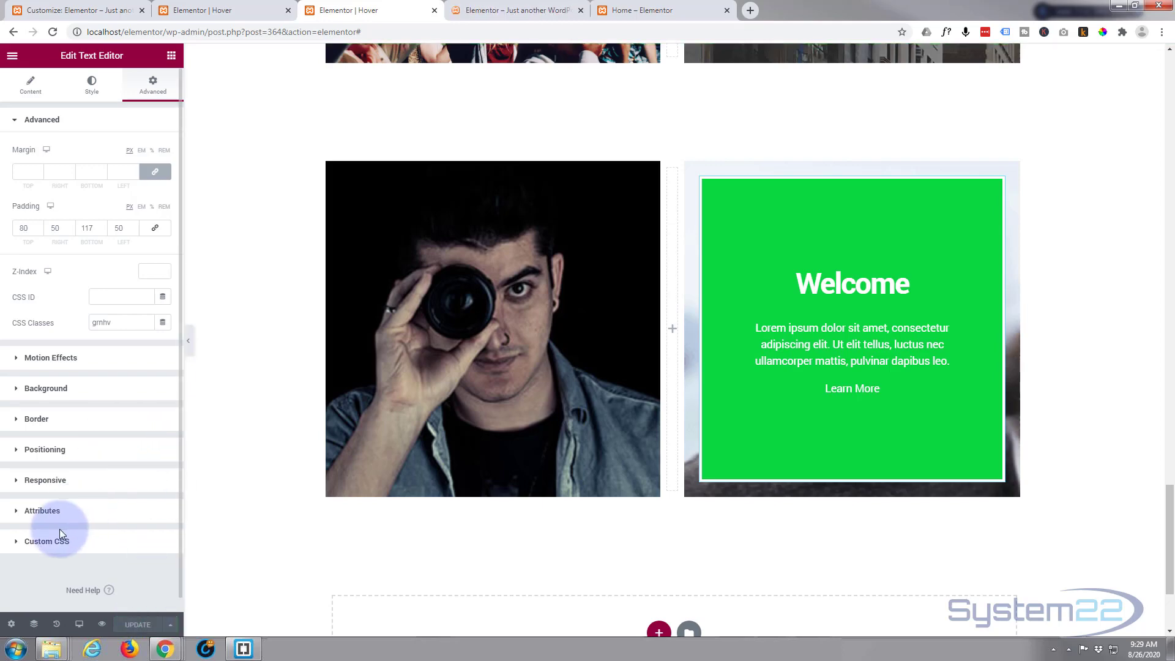
# - Expand the widget's Custom CSS section and collapse it again without adding code
pyautogui.click(35, 547)
pyautogui.click(39, 420)
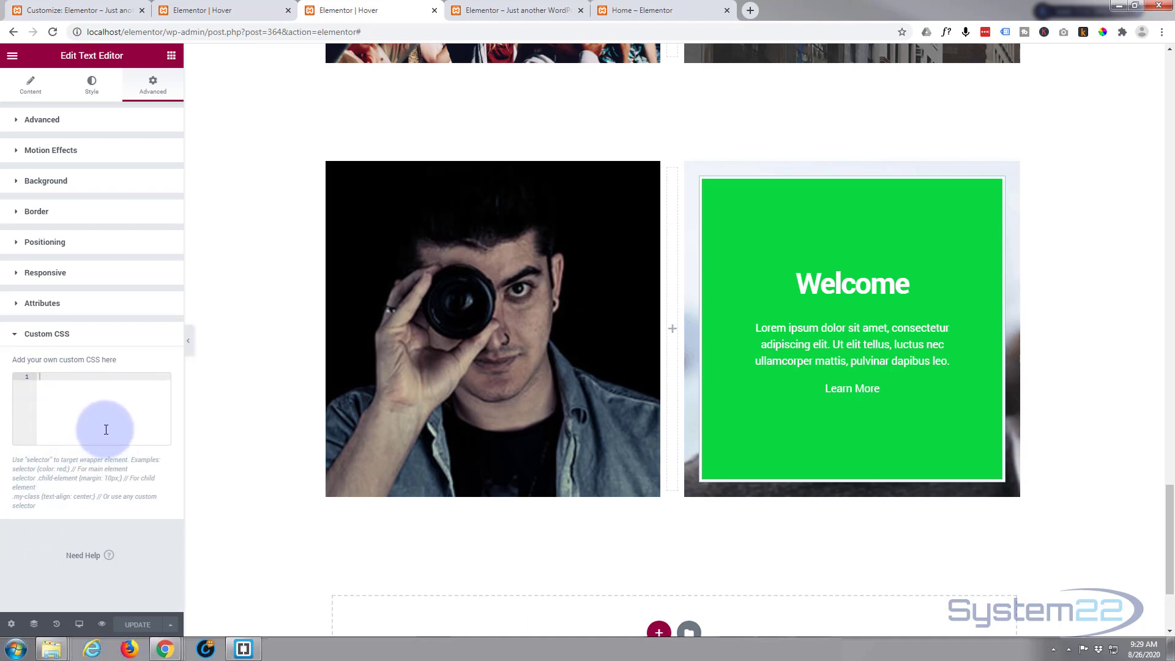
pyautogui.click(15, 338)
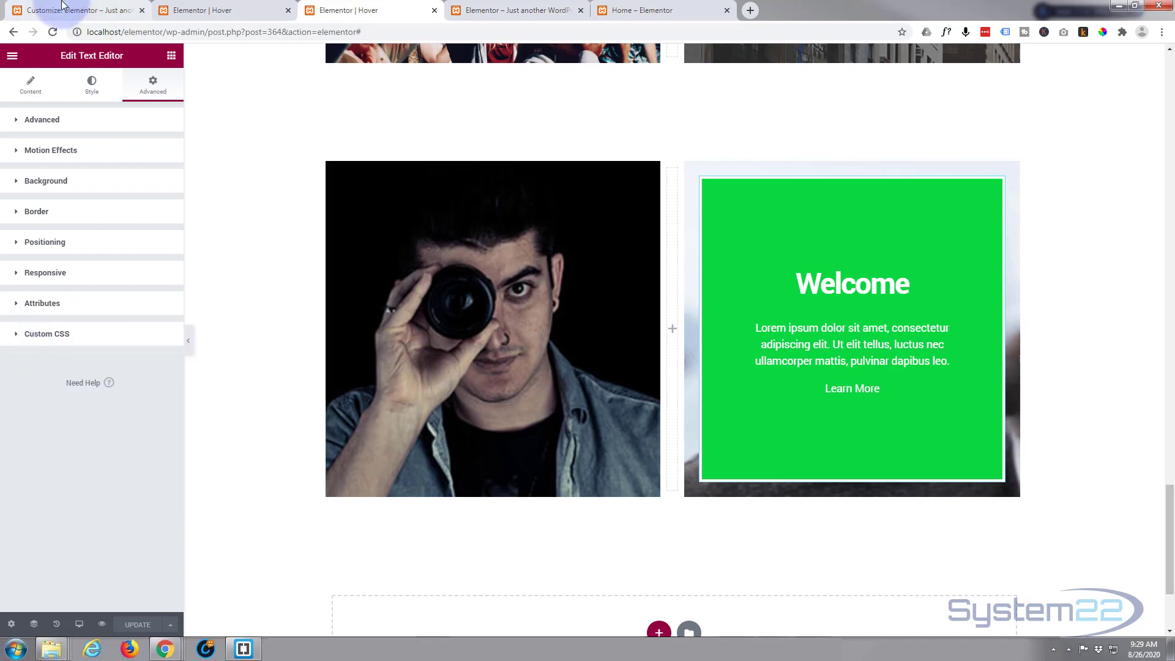
# - Exit the Customizer to the dashboard and reopen it via Appearance > Customize
pyautogui.click(91, 9)
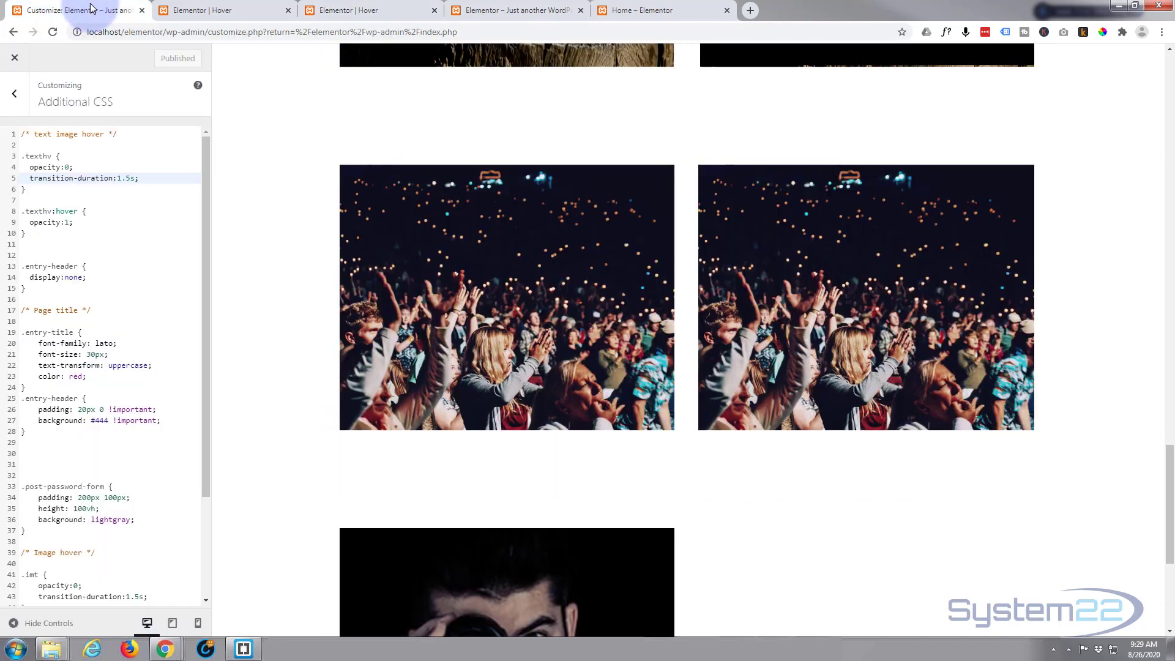
pyautogui.click(15, 60)
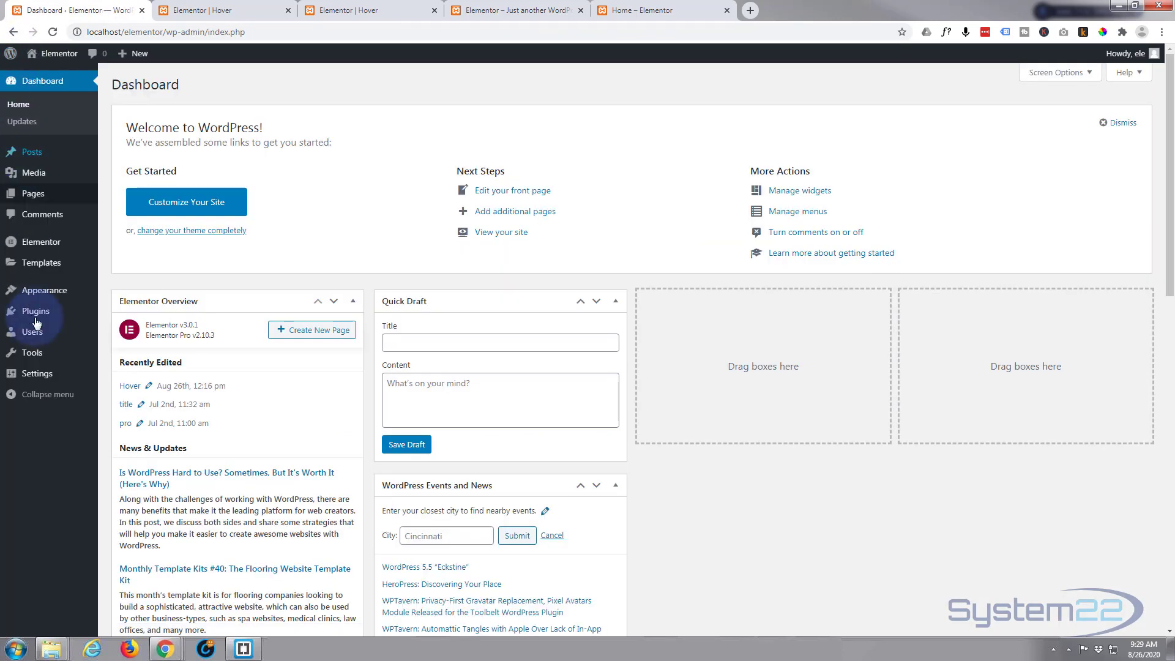
pyautogui.moveTo(38, 292)
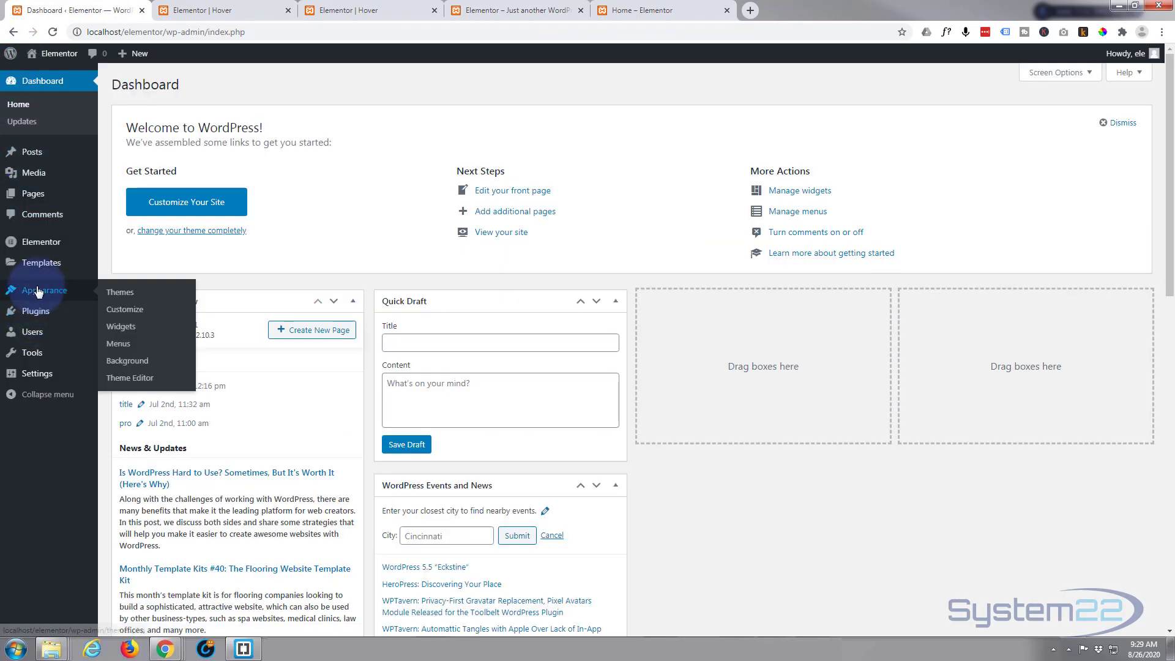
pyautogui.click(134, 316)
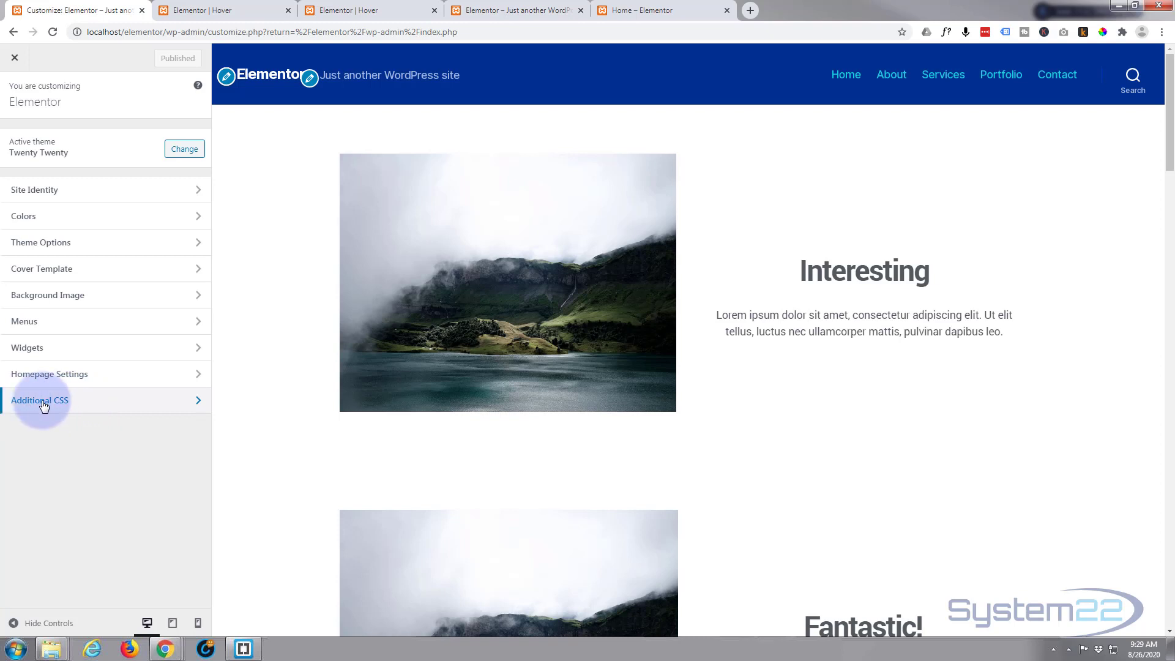
# - Open Additional CSS and scroll the preview down to the green Welcome card
pyautogui.click(110, 407)
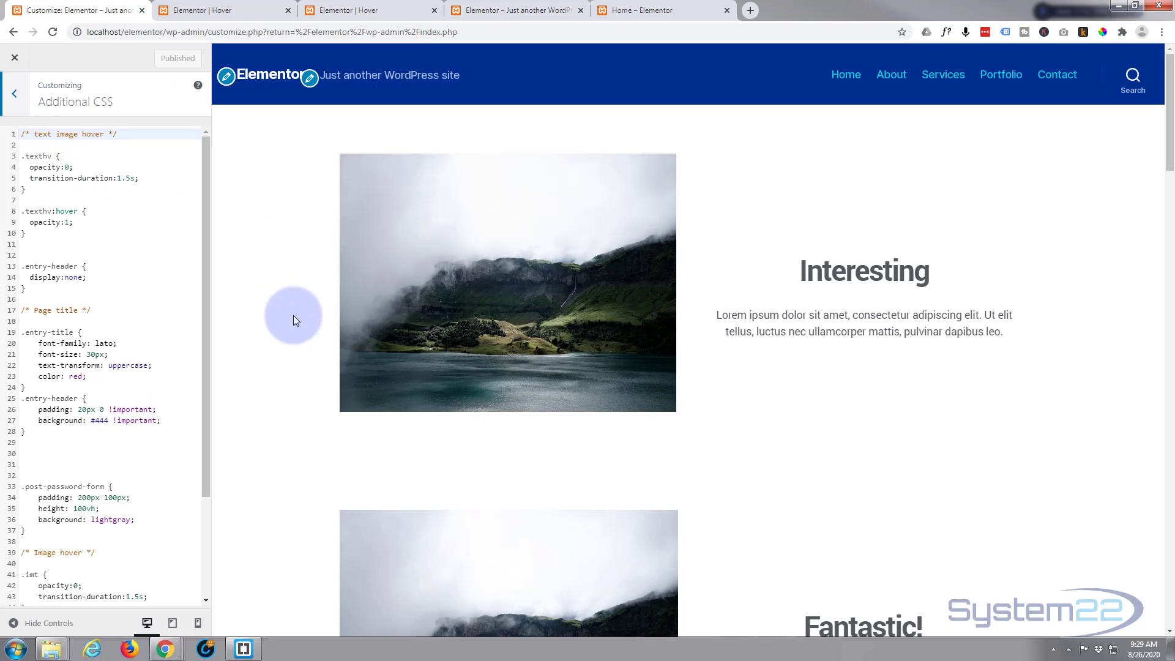
pyautogui.scroll(-4, 294, 316)
pyautogui.scroll(-20, 295, 318)
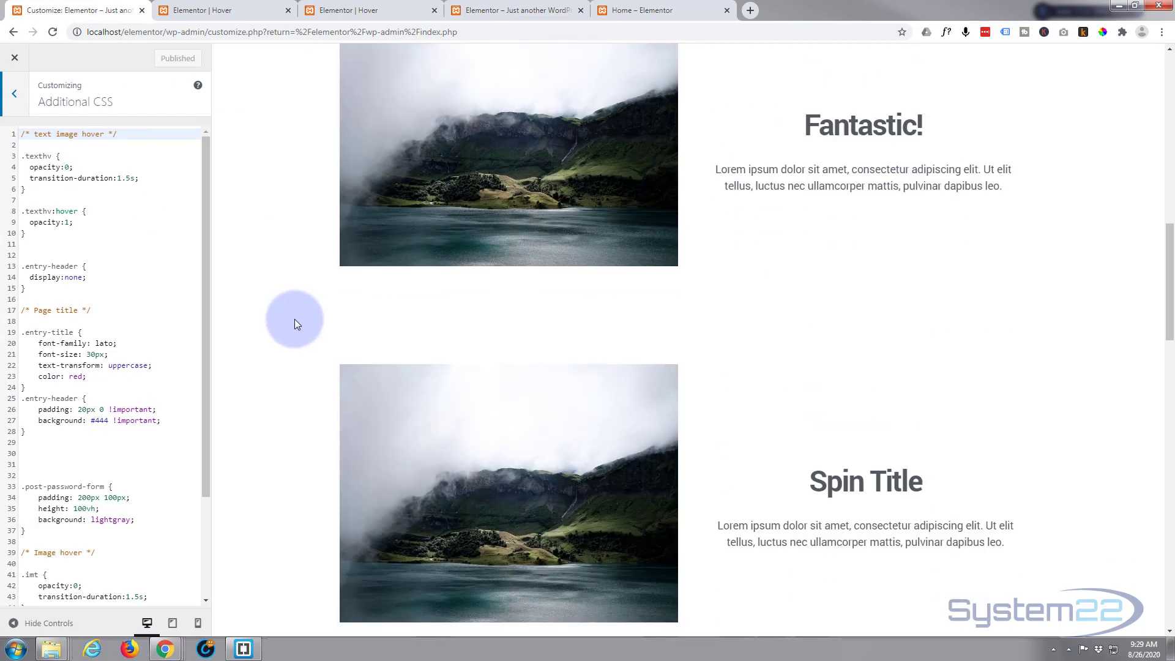
pyautogui.scroll(-14, 292, 321)
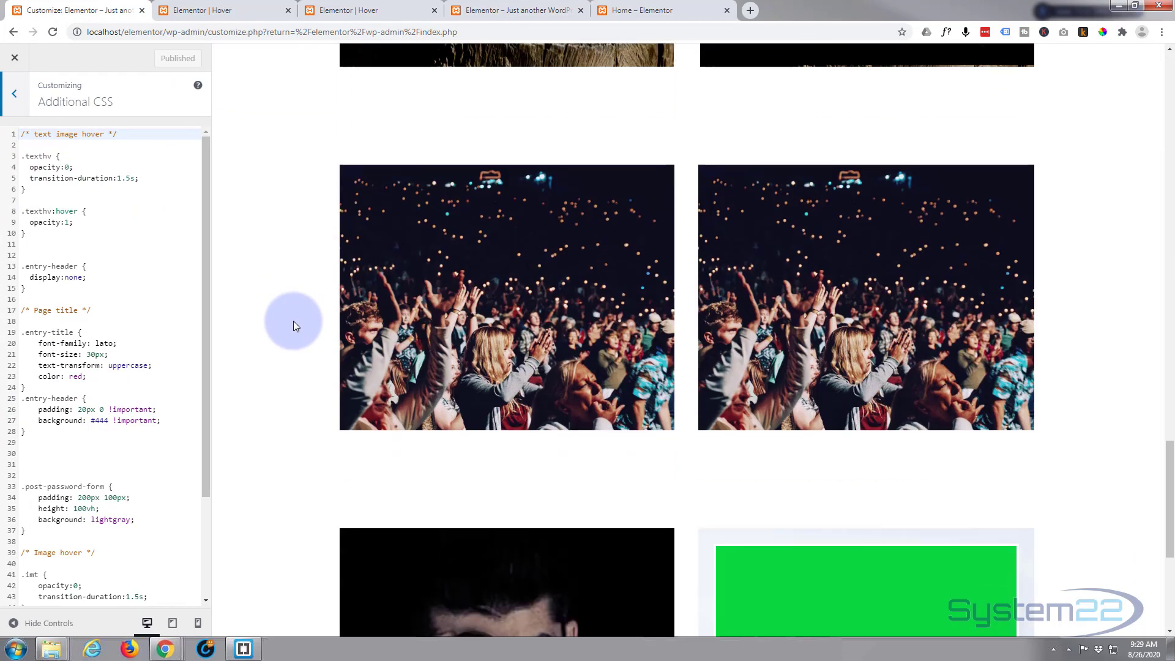
pyautogui.scroll(-3, 292, 320)
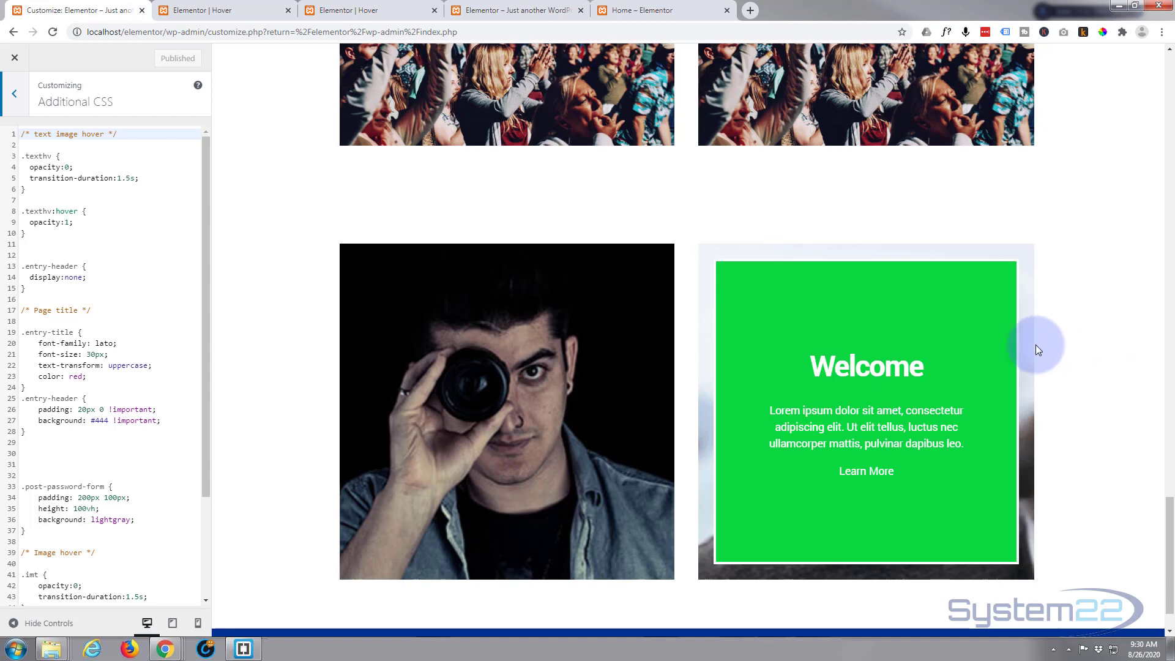
# - Insert a /* Green Hover */ comment at the top of Additional CSS
pyautogui.click(28, 134)
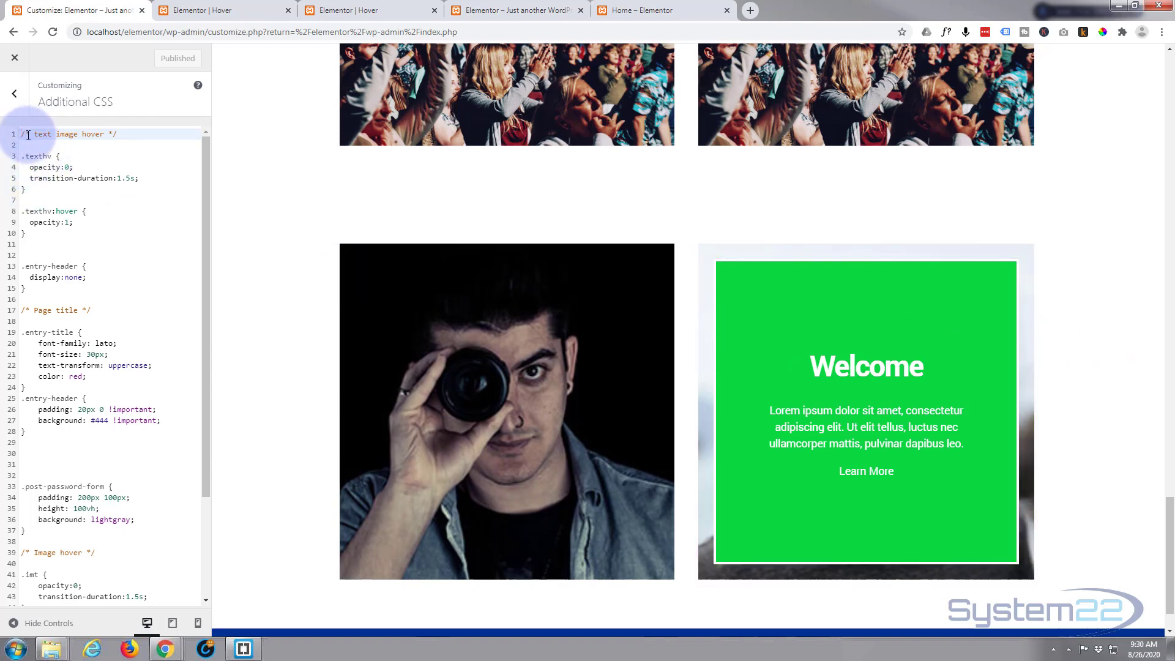
pyautogui.press('Return')
pyautogui.press('Return')
pyautogui.click(26, 131)
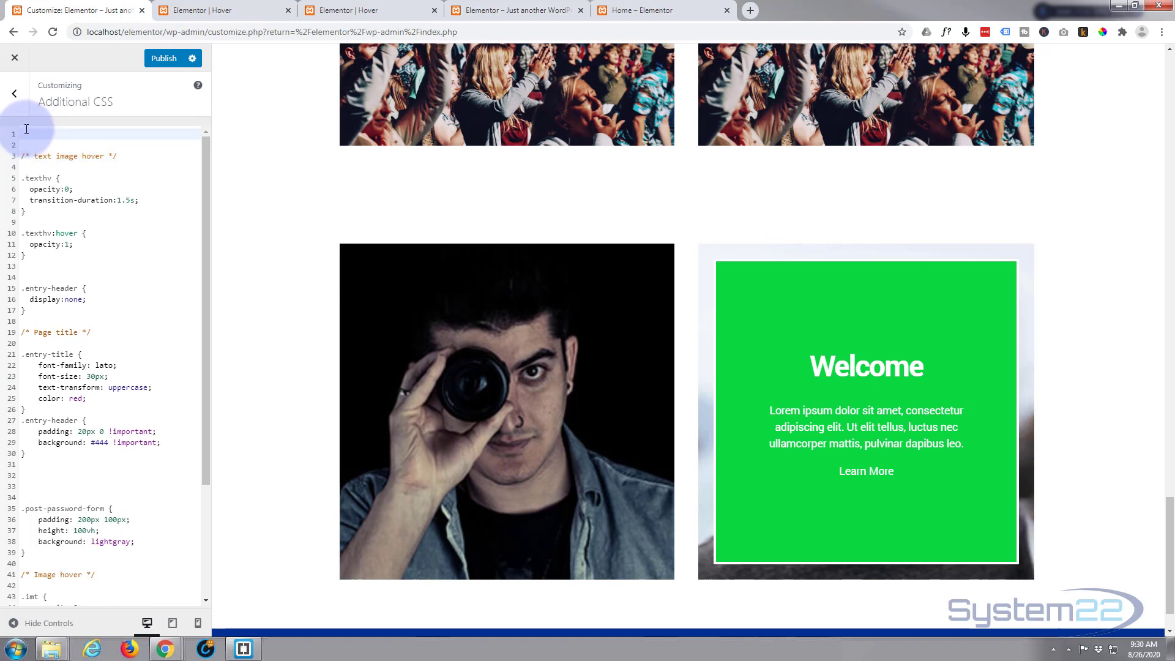
pyautogui.write('/')
pyautogui.write('**/')
pyautogui.write('Green ')
pyautogui.write('Hover */')
pyautogui.click(110, 134)
# - Start a .grnhv rule below the comment with opacity:0
pyautogui.press('Return')
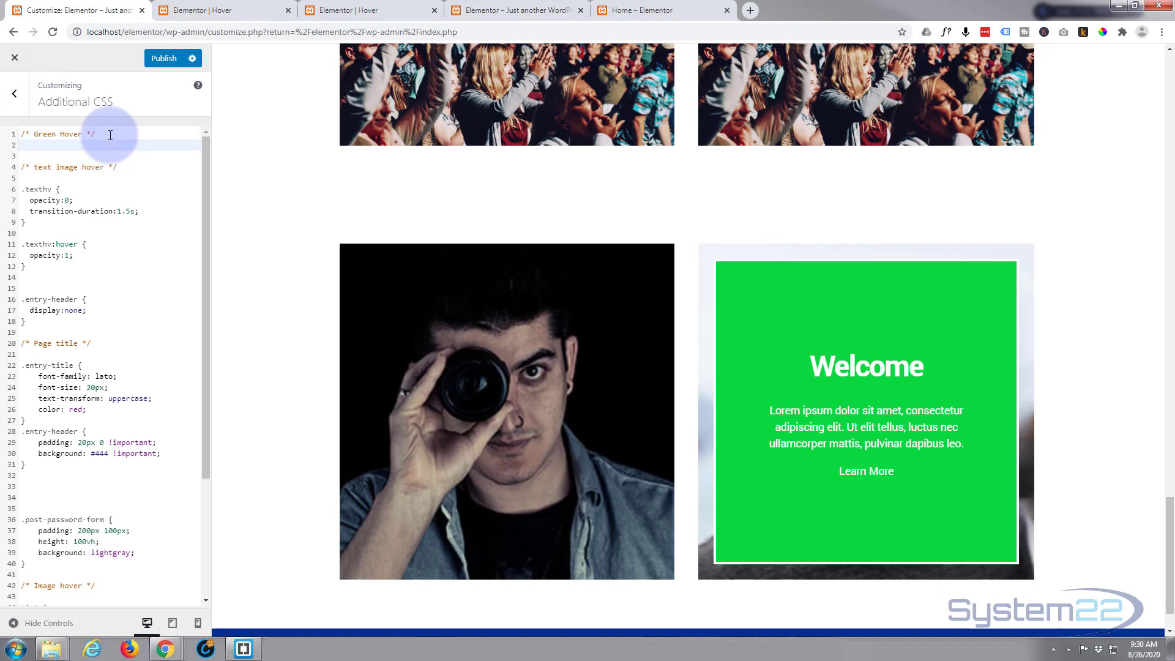
pyautogui.press('Return')
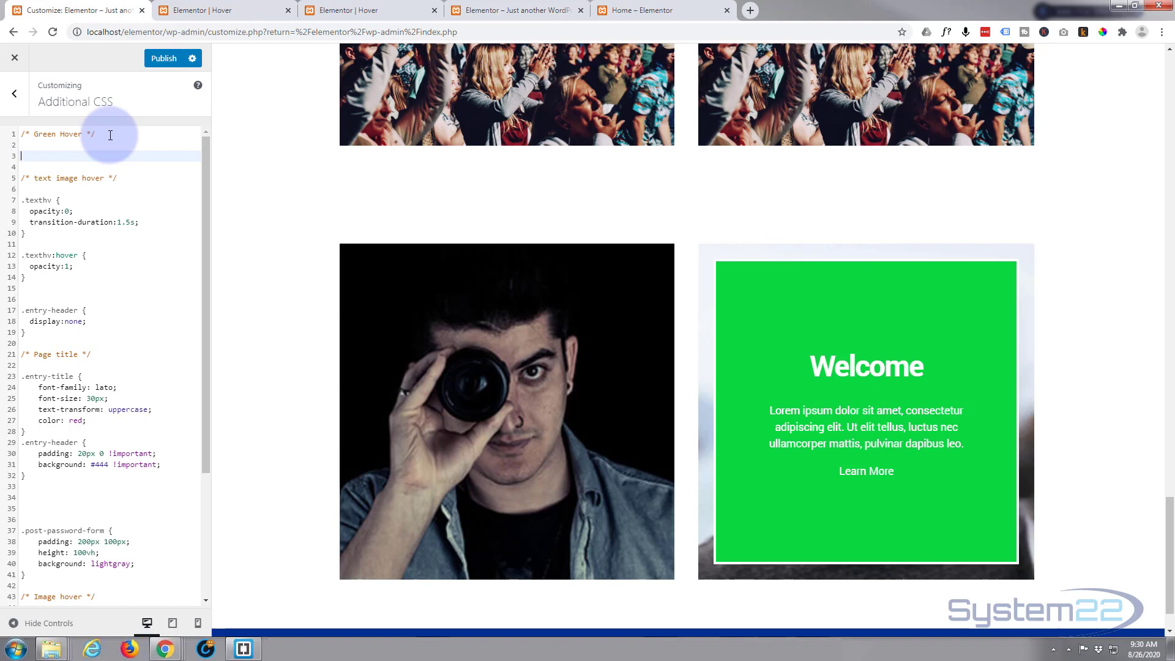
pyautogui.write('.grnhv')
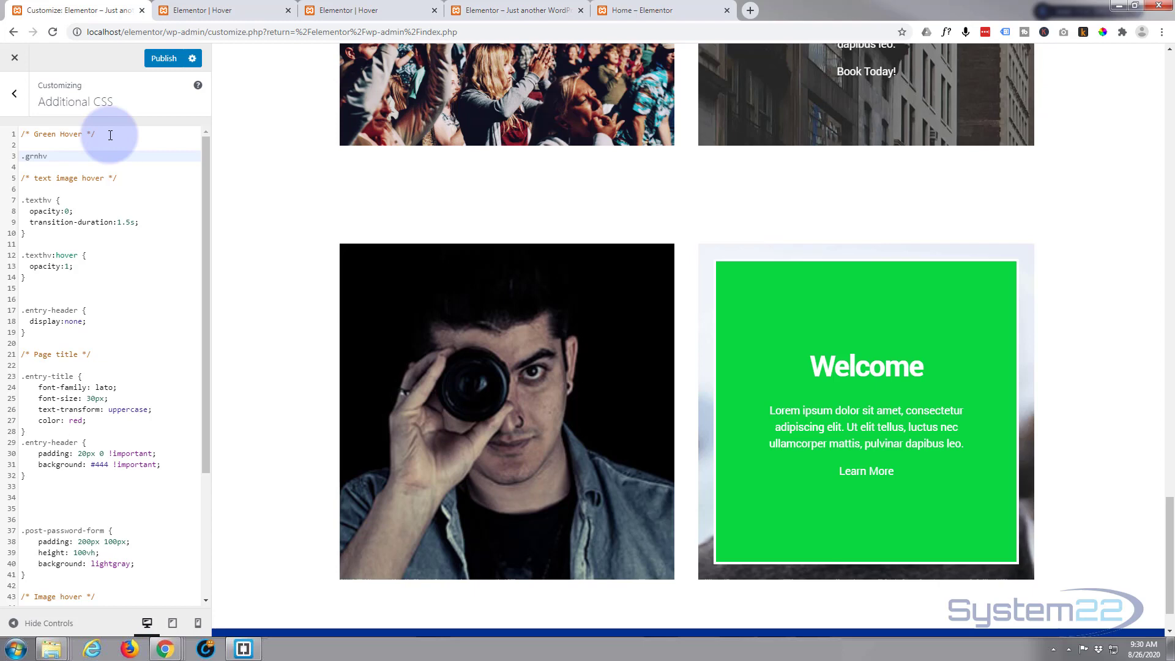
pyautogui.write('{')
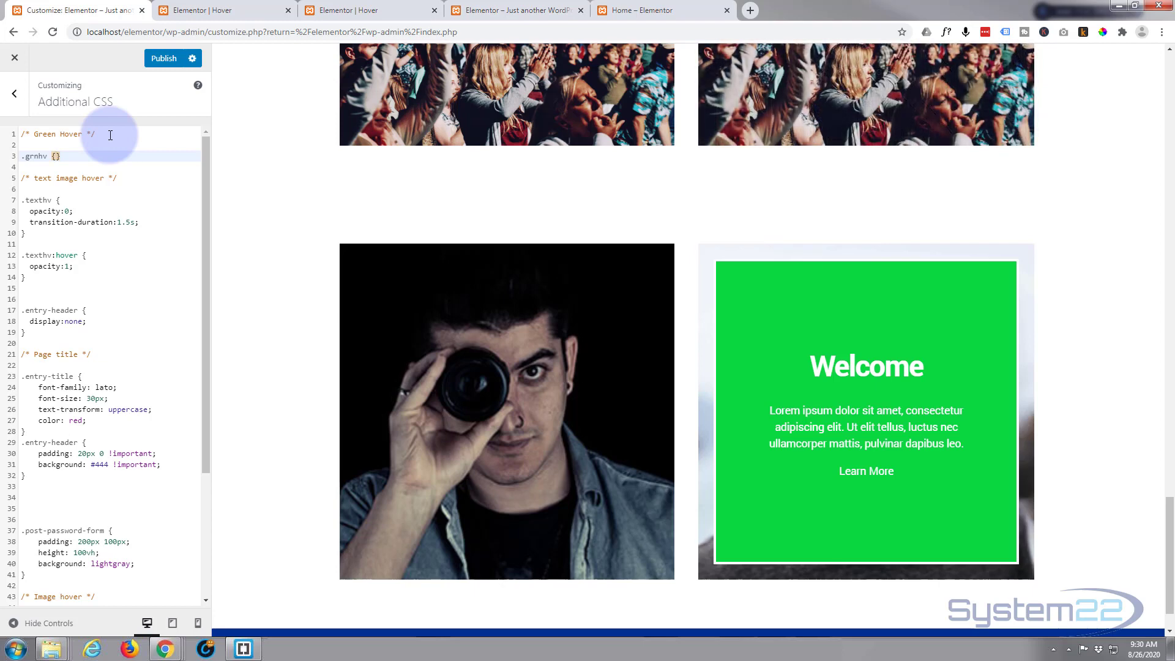
pyautogui.press('Return')
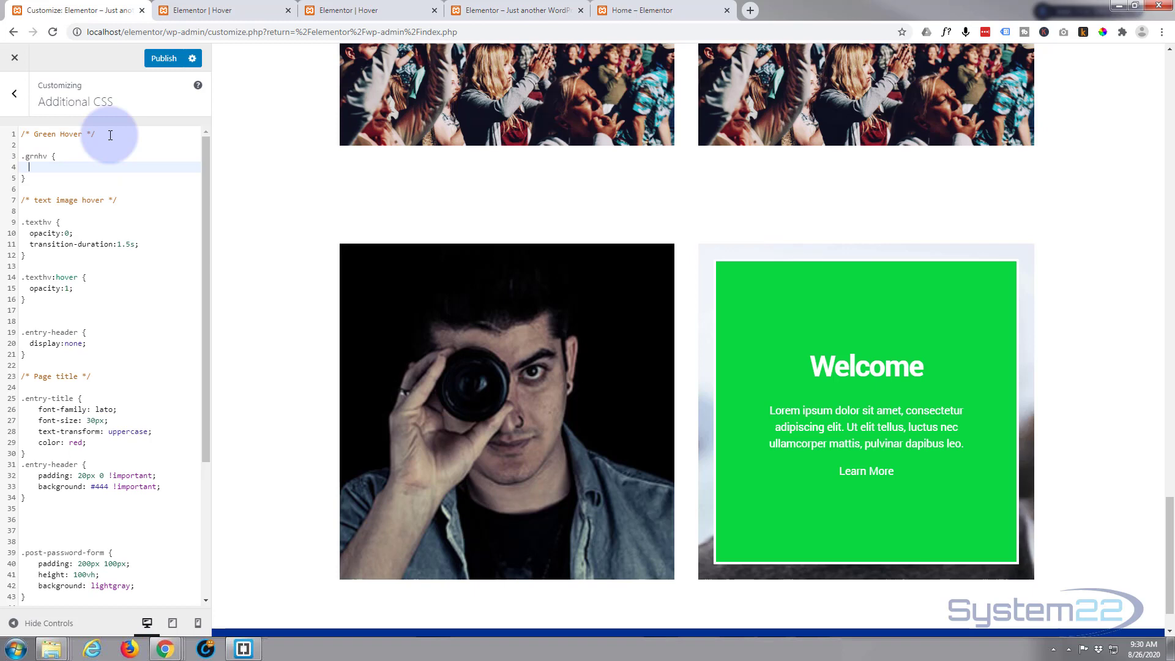
pyautogui.write('op')
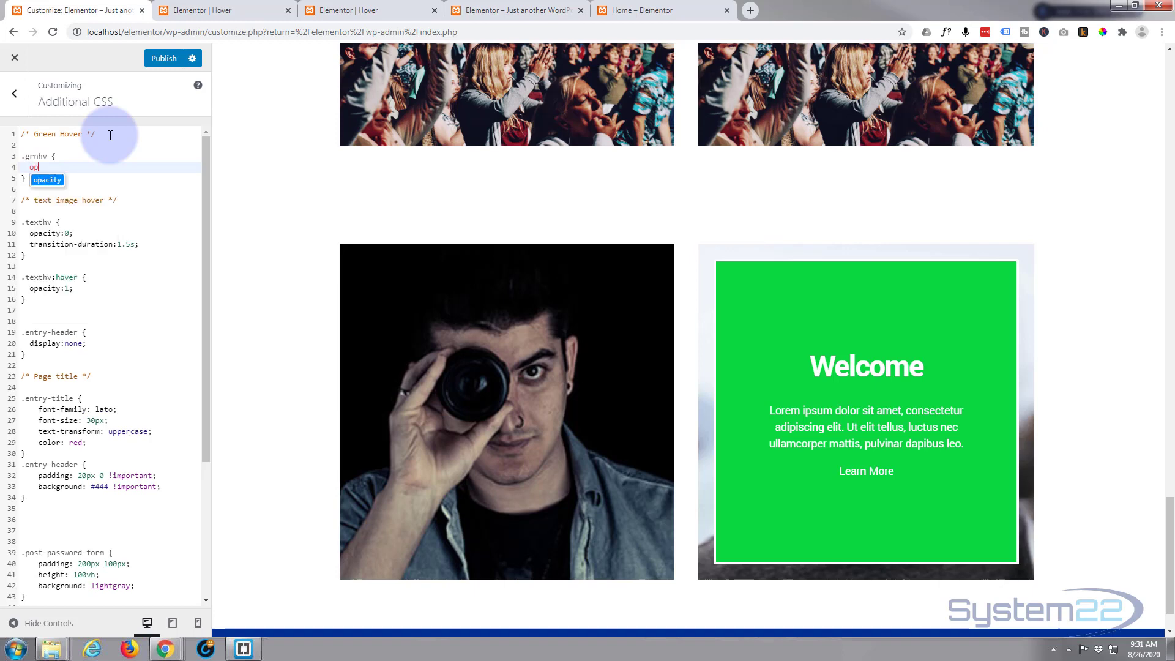
pyautogui.write('acity:0;')
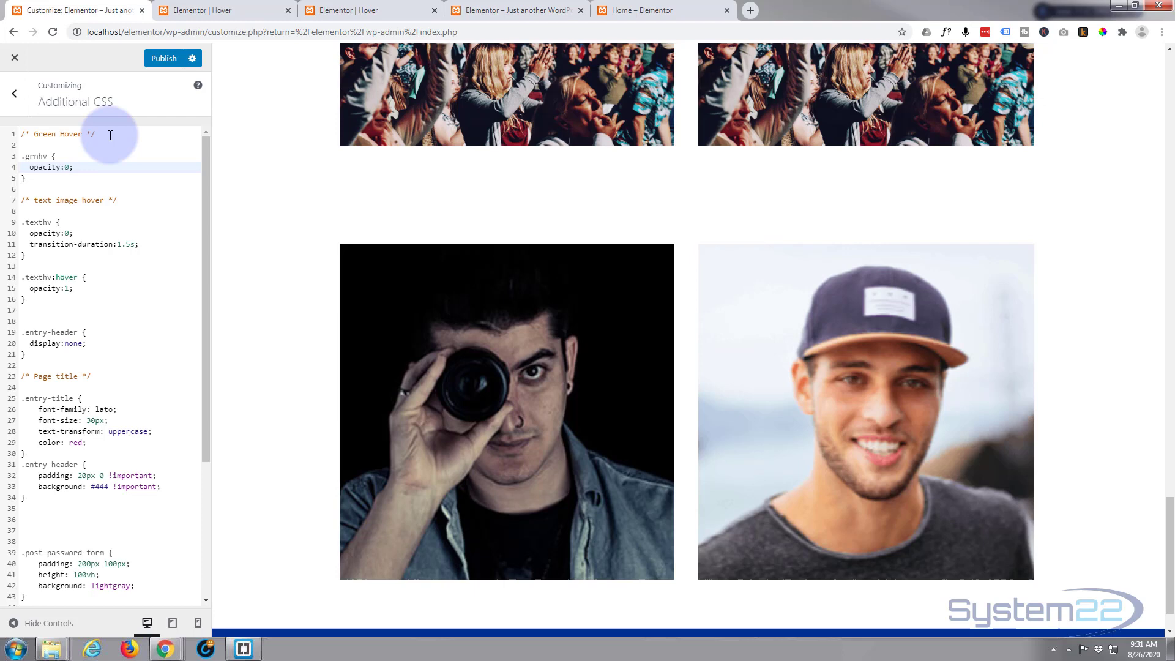
# - Duplicate the .grnhv rule as .grnhv:hover with its opacity changed to 1
pyautogui.click(23, 157)
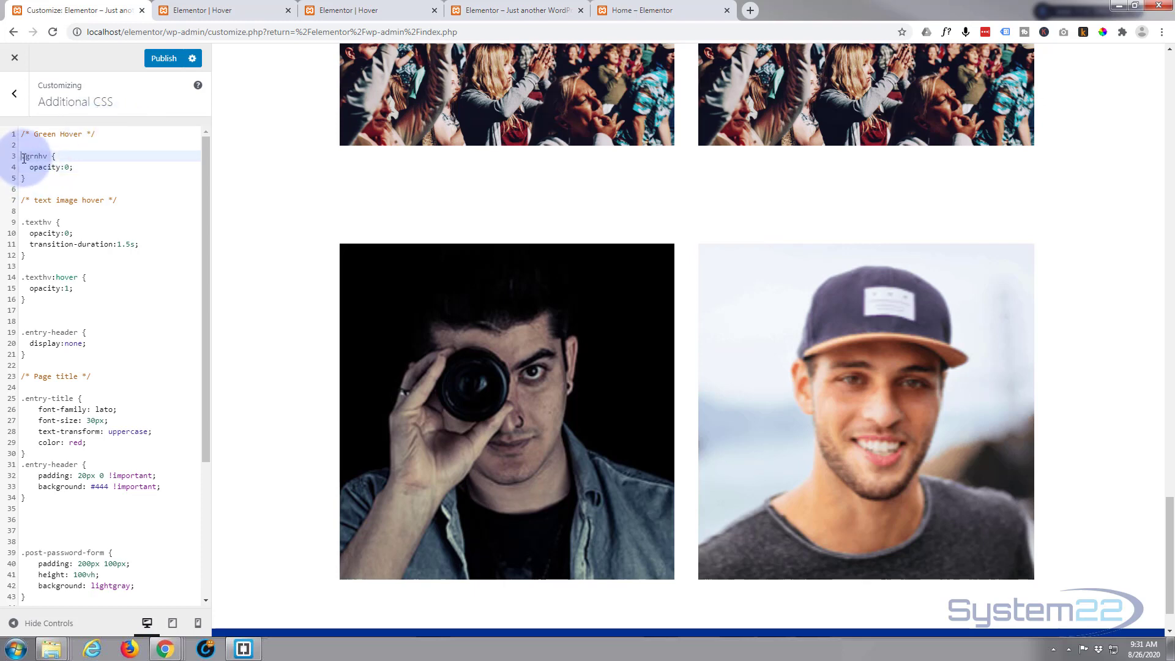
pyautogui.moveTo(23, 158); pyautogui.dragTo(39, 178)
pyautogui.hotkey('ctrl', 'c')
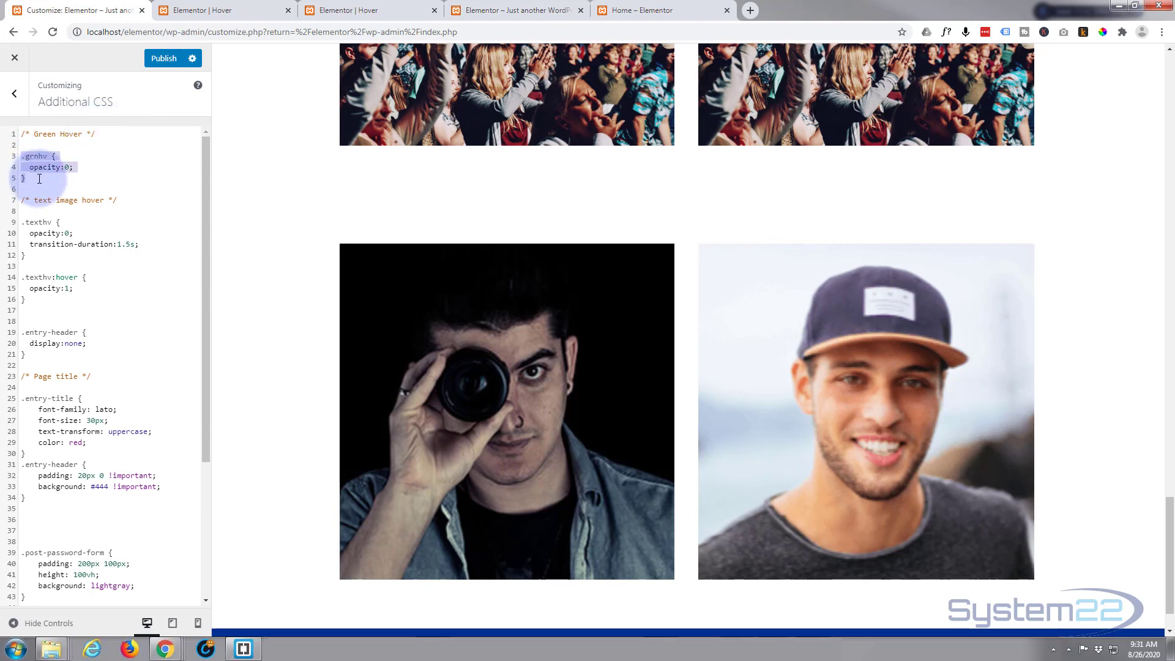
pyautogui.click(35, 179)
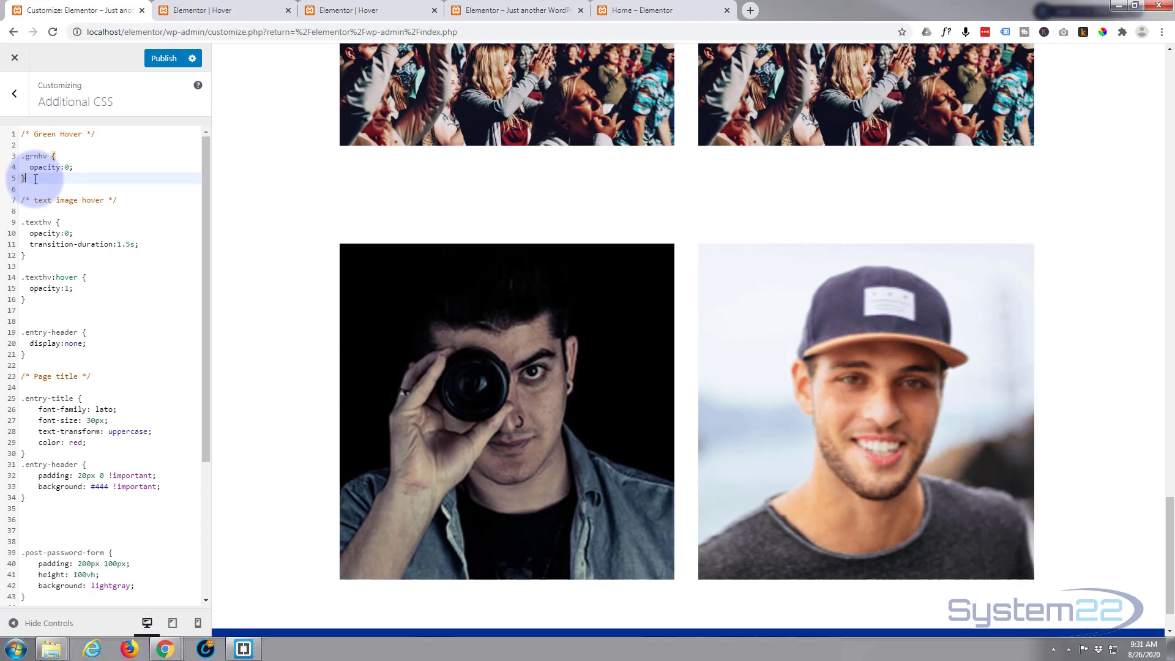
pyautogui.press('Return')
pyautogui.press('Return')
pyautogui.hotkey('ctrl', 'v')
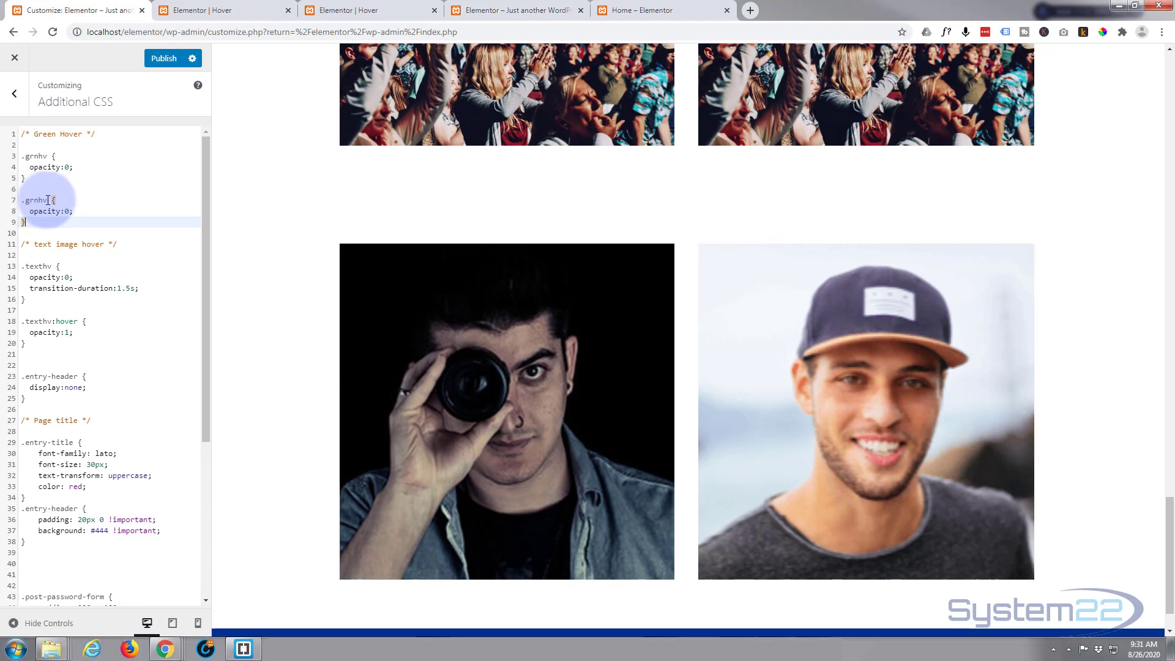
pyautogui.click(50, 200)
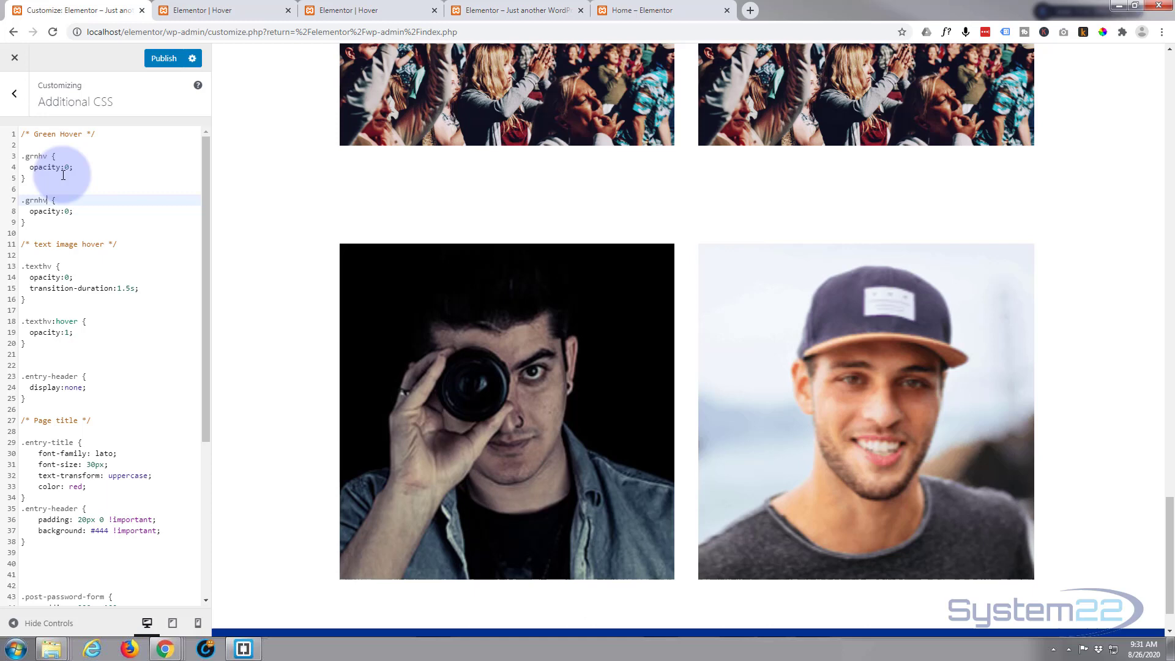
pyautogui.write(':')
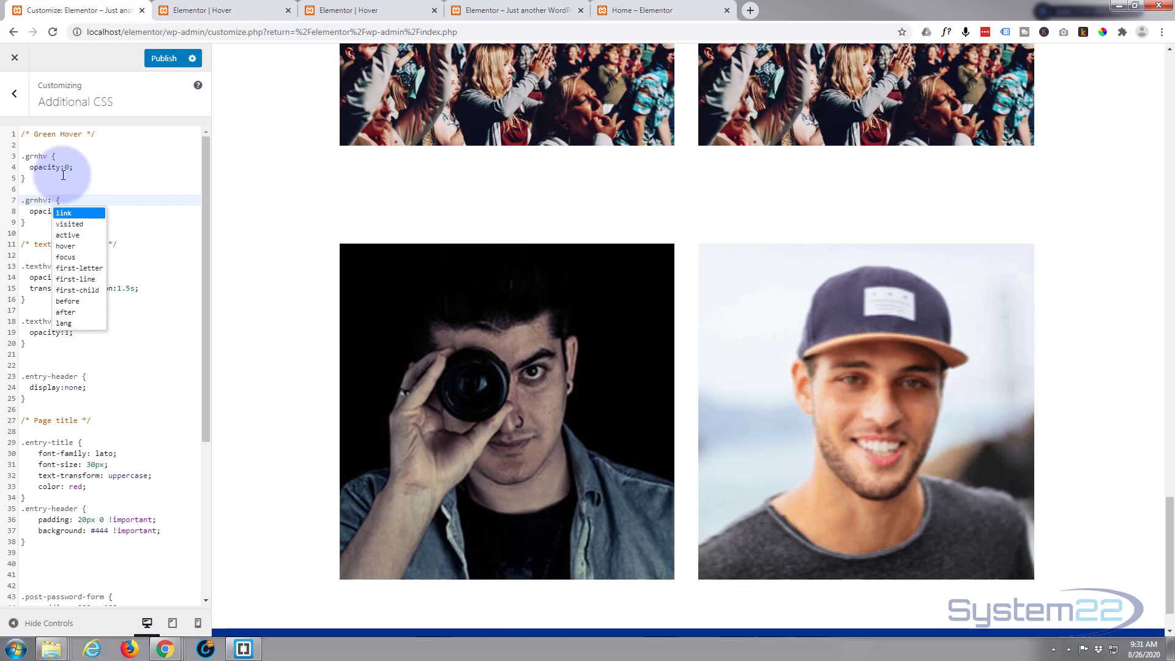
pyautogui.write('hove')
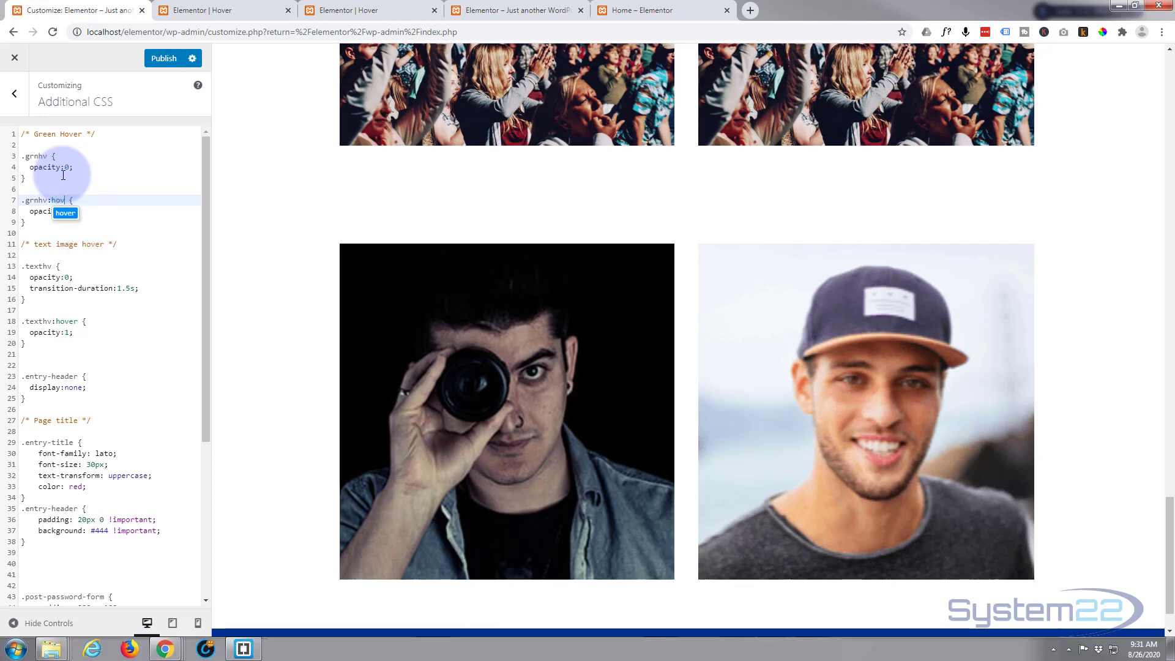
pyautogui.write('r')
pyautogui.click(97, 222)
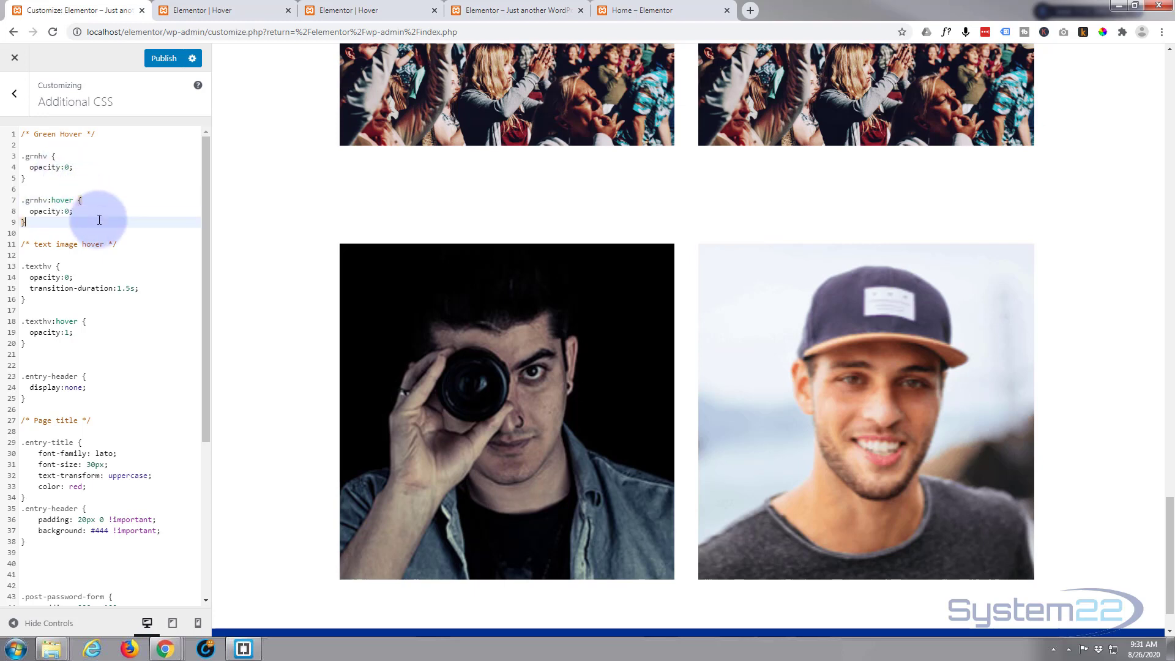
pyautogui.doubleClick(68, 211)
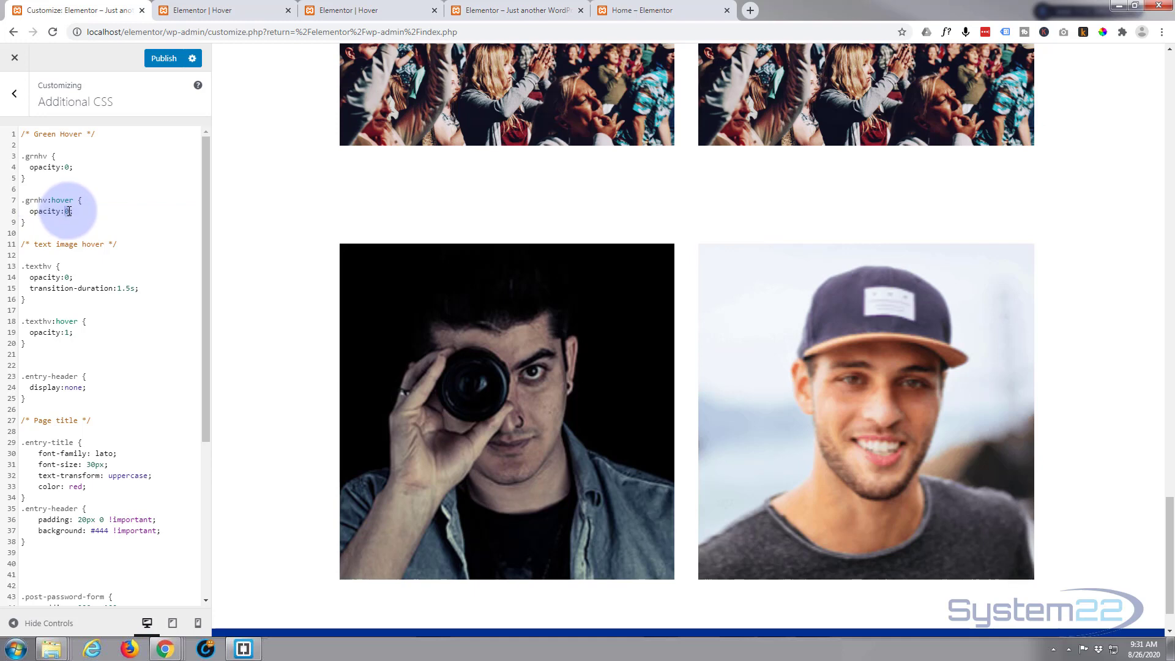
pyautogui.write('1')
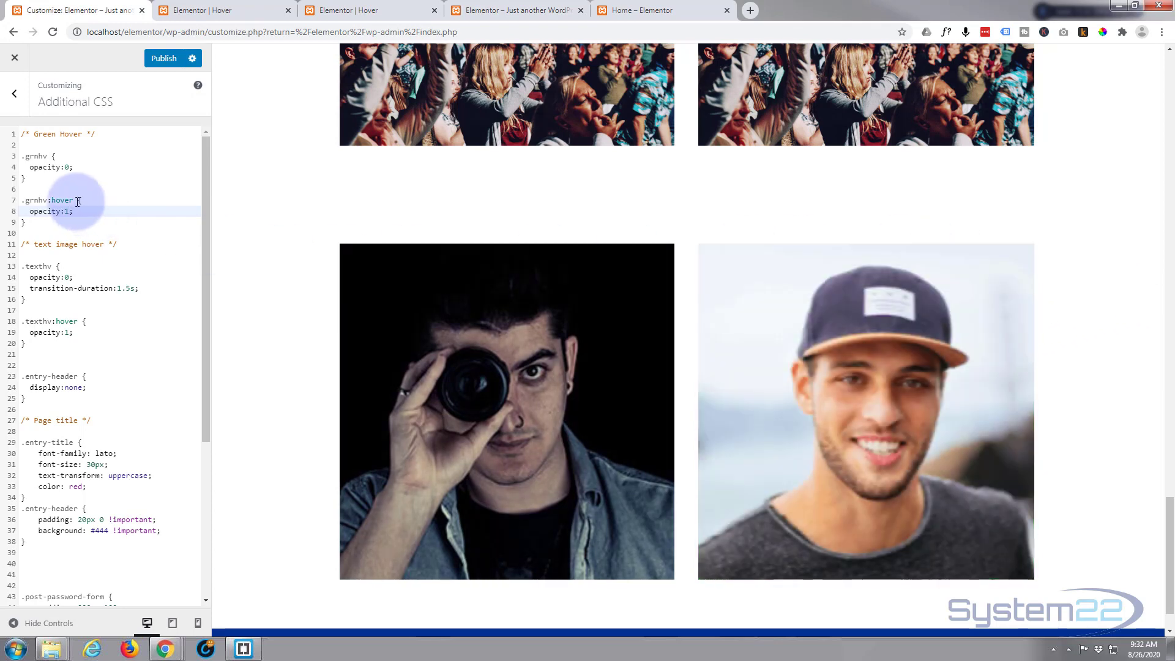
# - Add transition-duration:1.5s; to the .grnhv rule
pyautogui.click(89, 166)
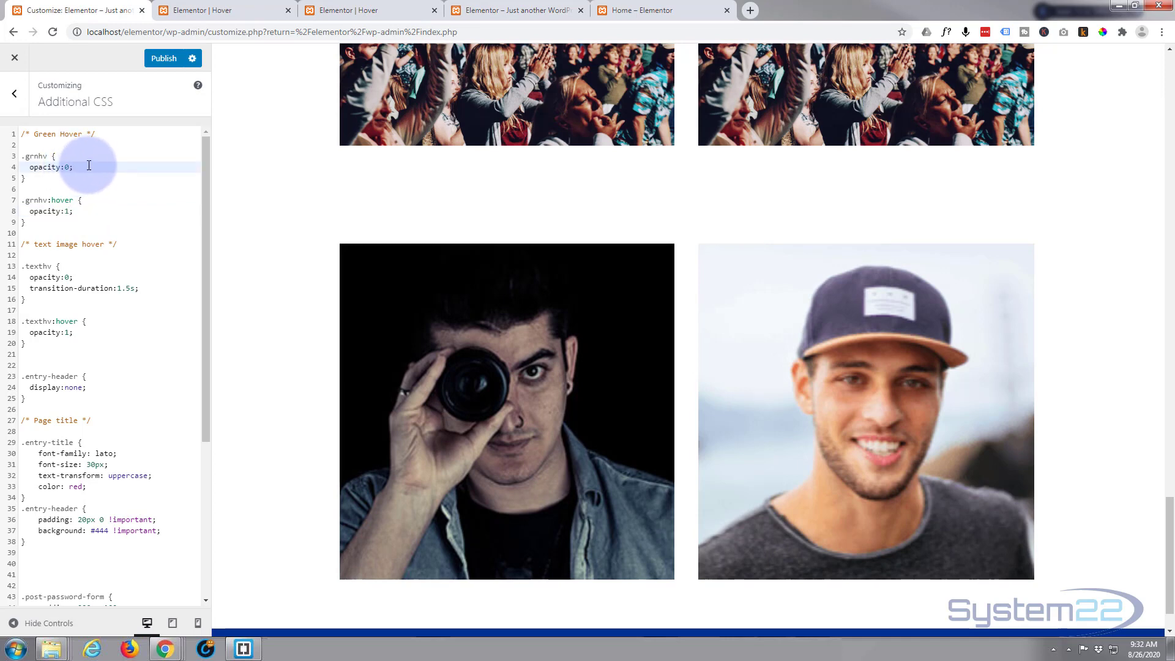
pyautogui.press('Return')
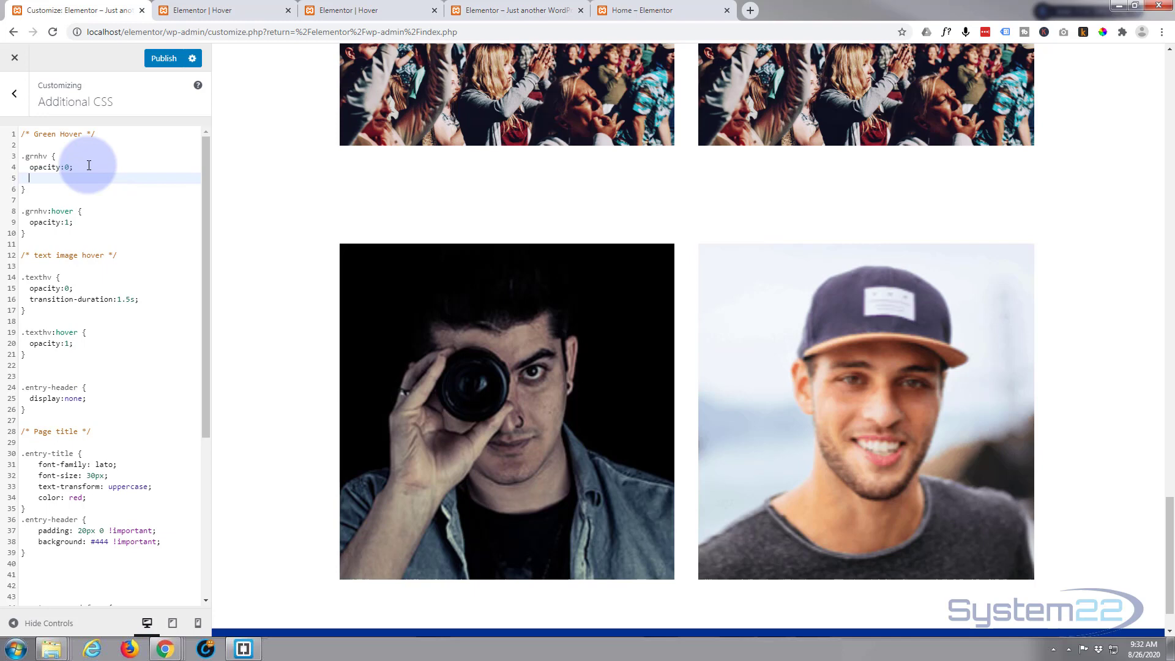
pyautogui.write('transiti')
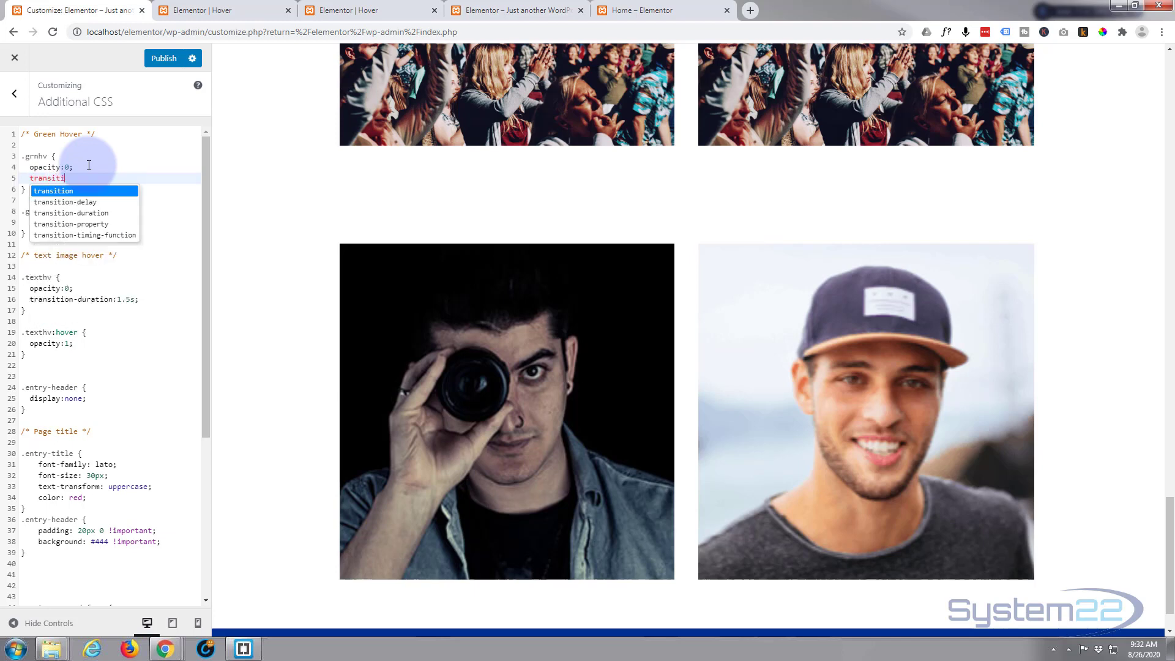
pyautogui.write('on-d')
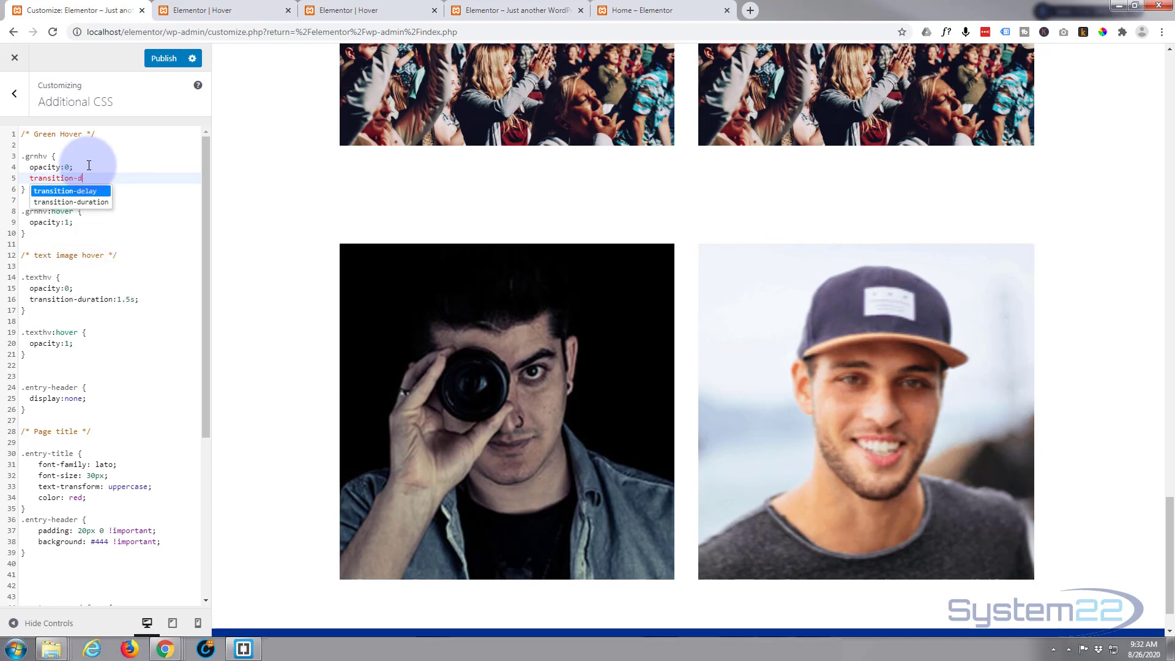
pyautogui.write('uration')
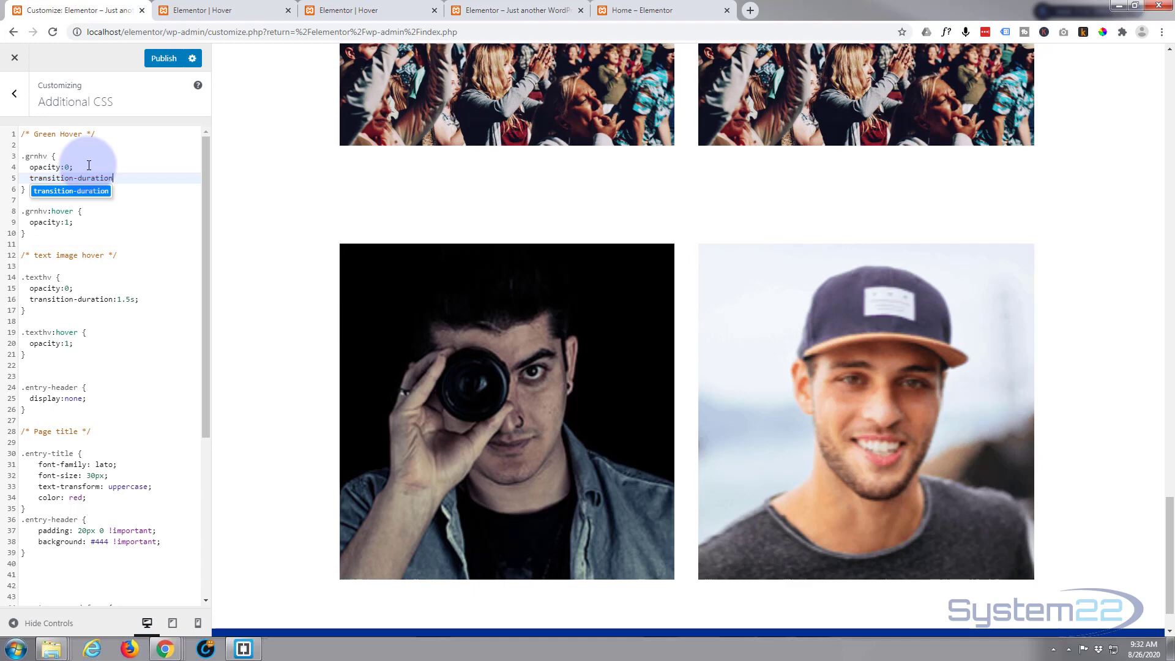
pyautogui.write(':')
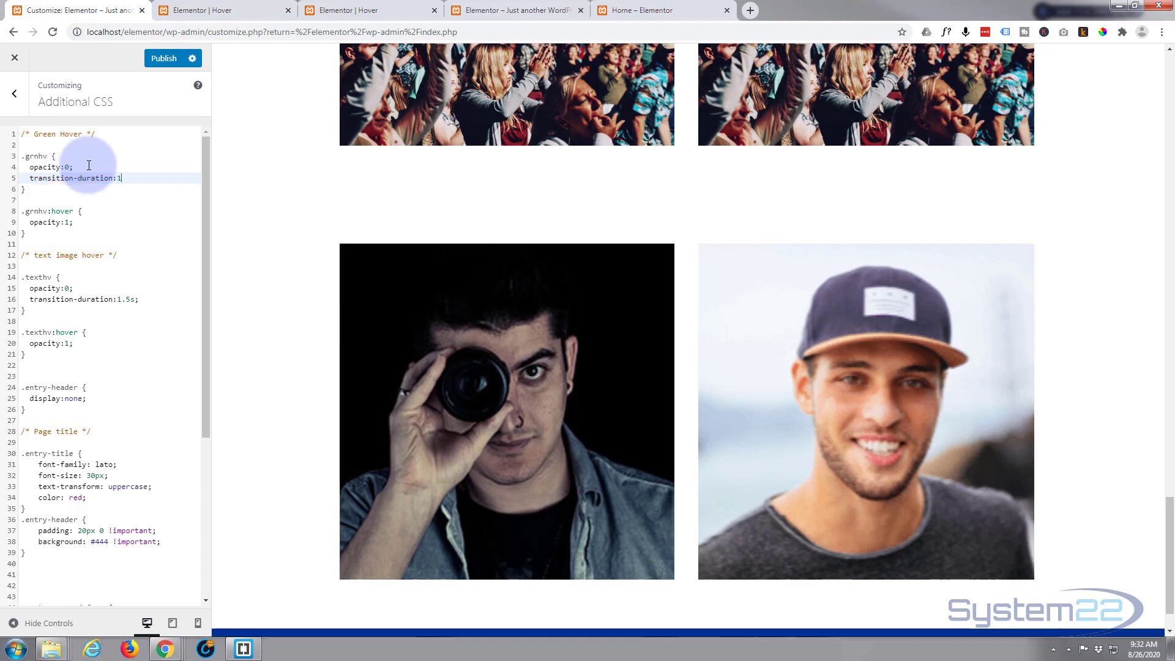
pyautogui.write('1.5s;')
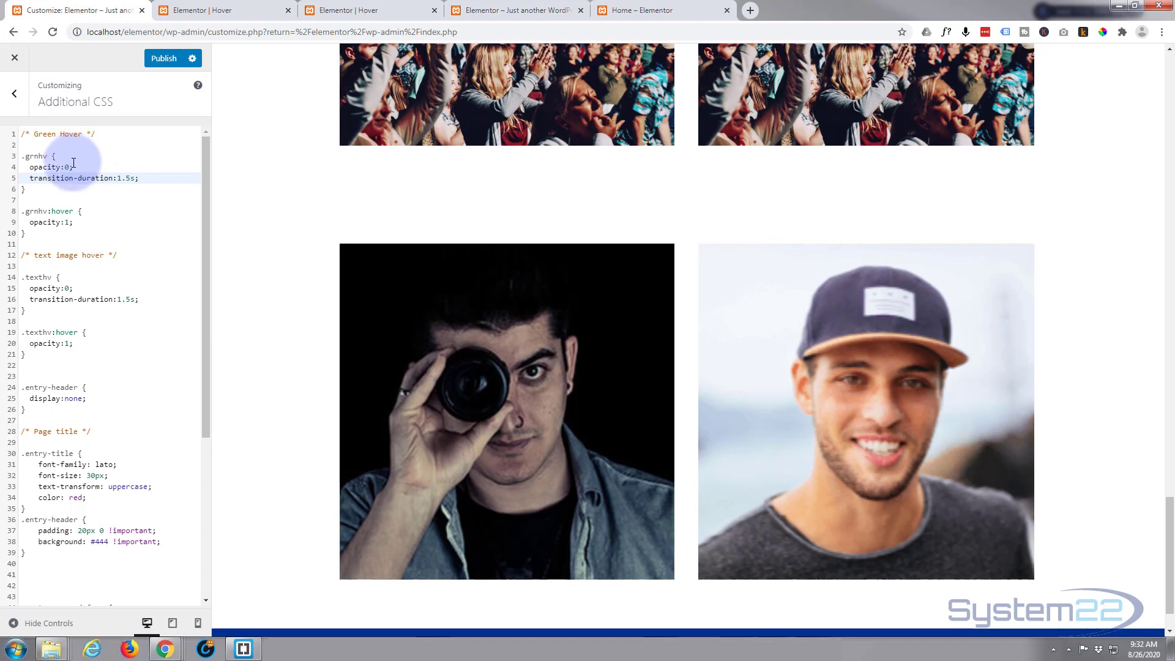
# - Publish the custom CSS and test the fade by hovering over the Welcome card
pyautogui.click(163, 59)
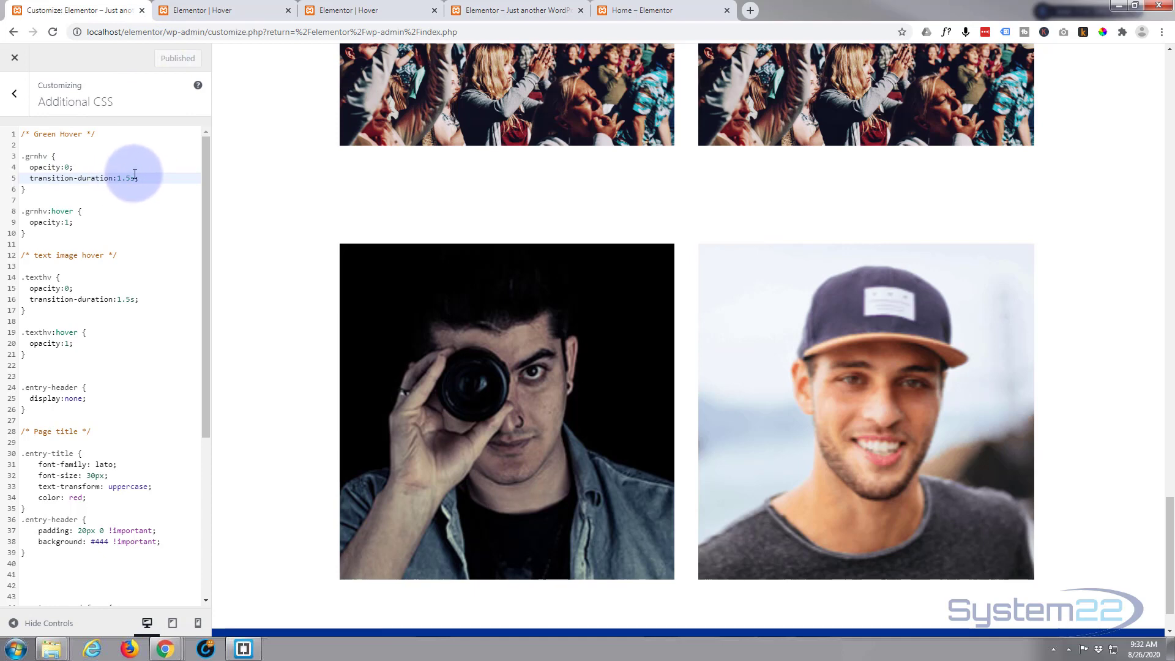
pyautogui.moveTo(703, 256)
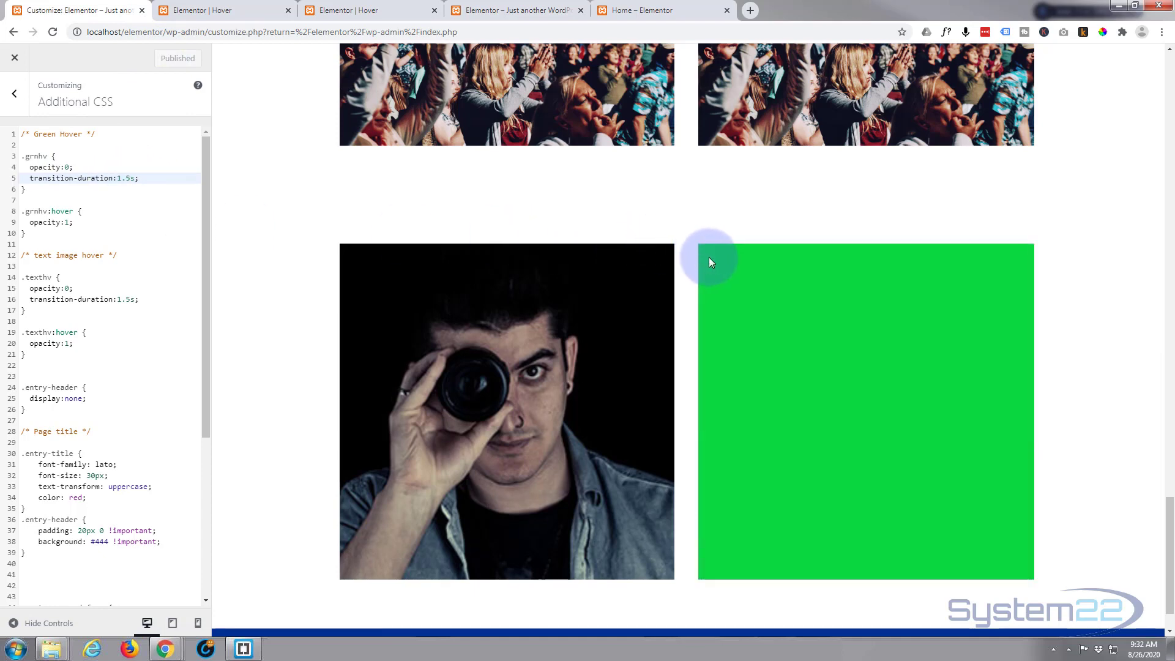
pyautogui.moveTo(769, 291)
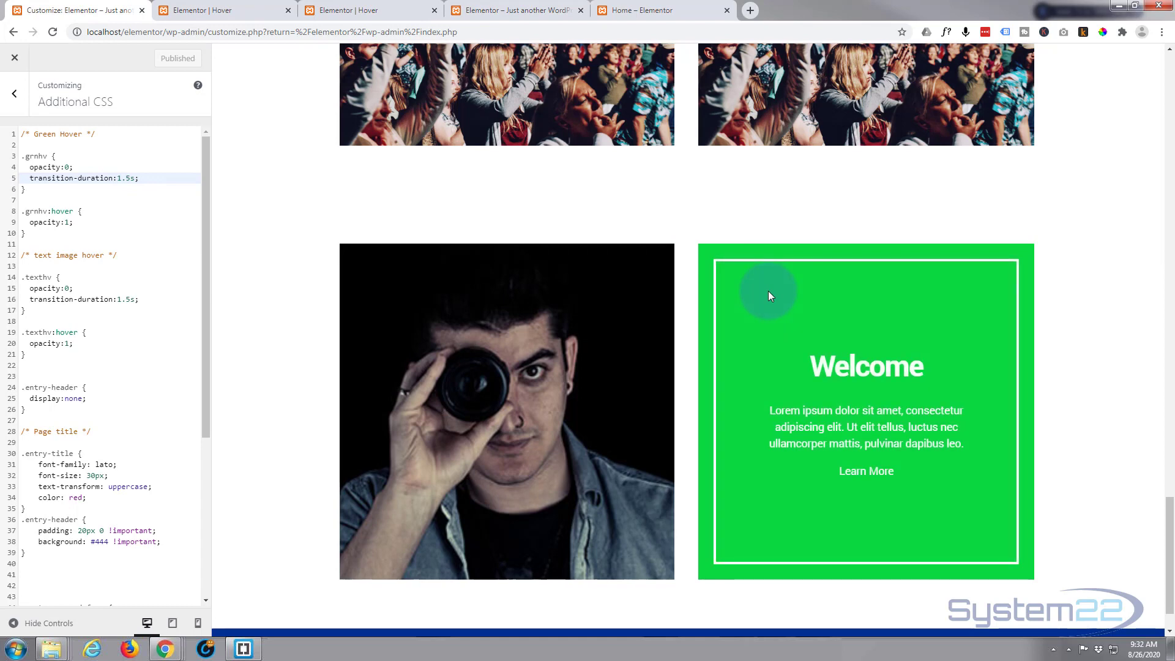
pyautogui.moveTo(779, 267)
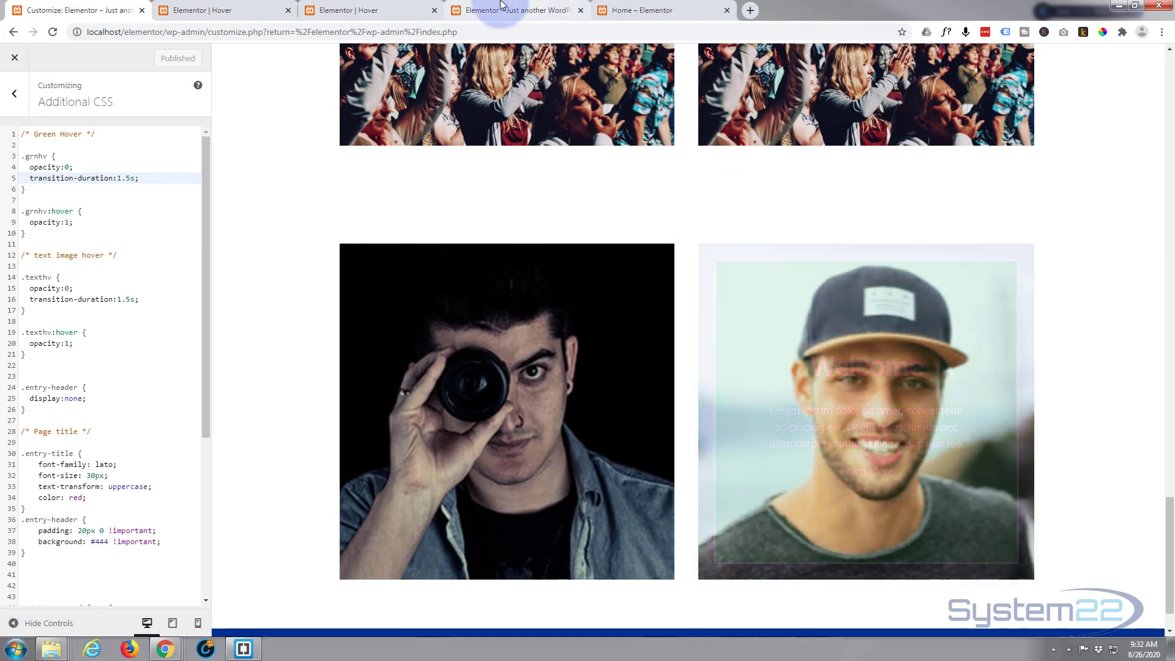
pyautogui.click(383, 11)
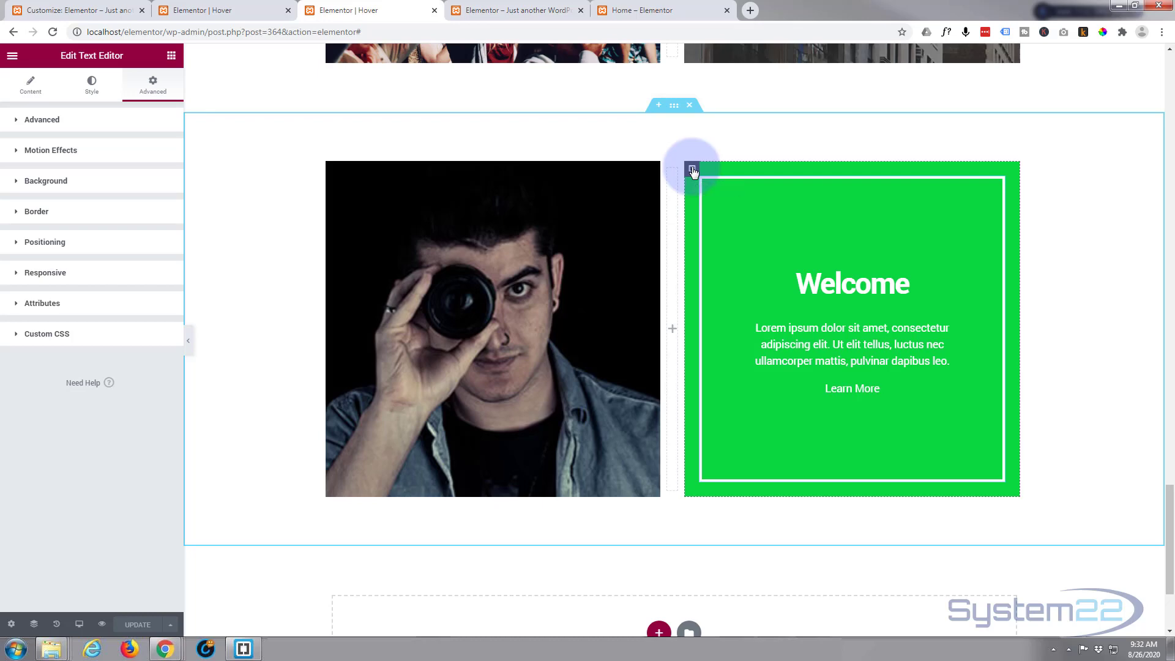
# - Set the column's hover background transition duration to 1.5 and save the page
pyautogui.click(692, 169)
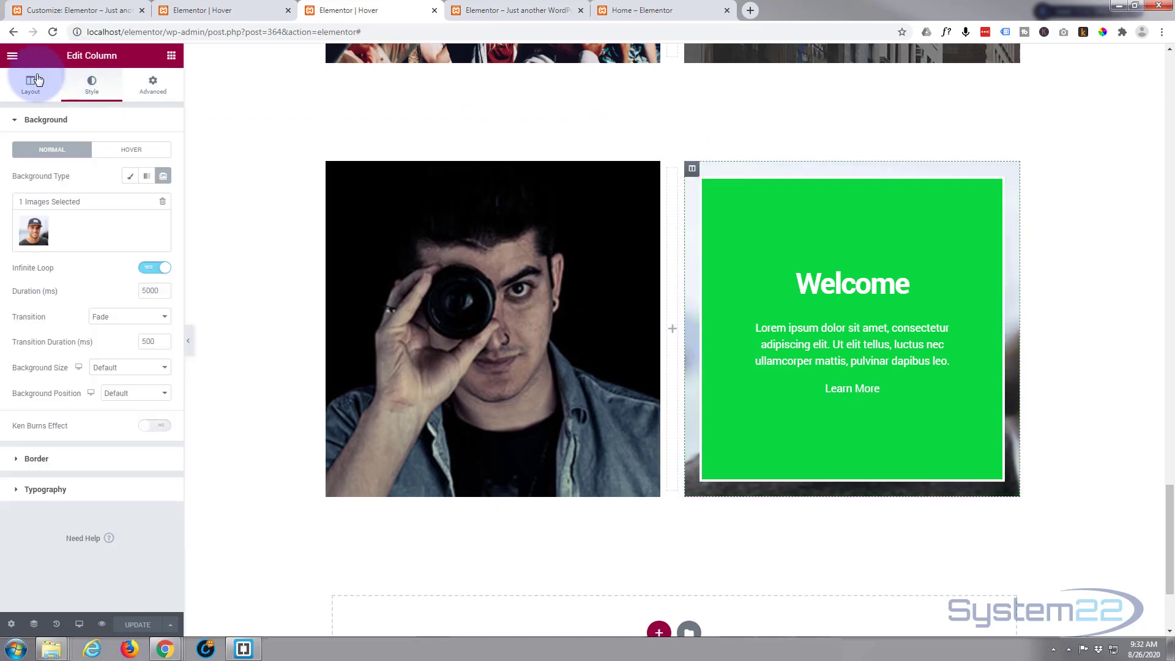
pyautogui.click(129, 155)
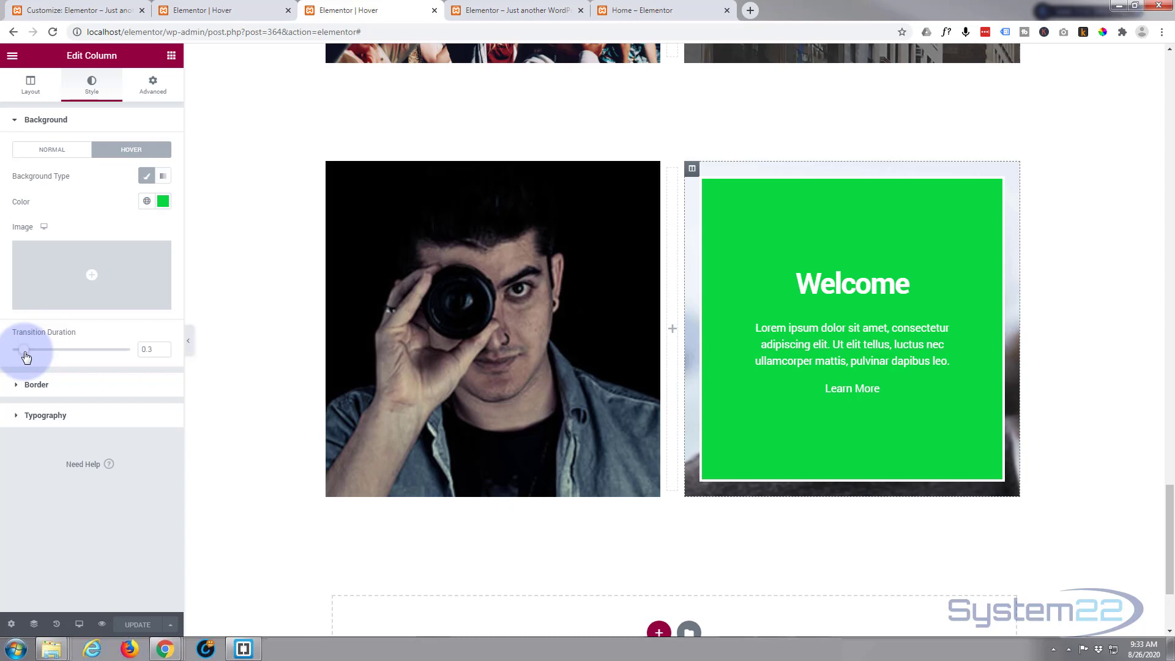
pyautogui.moveTo(26, 357); pyautogui.dragTo(72, 357)
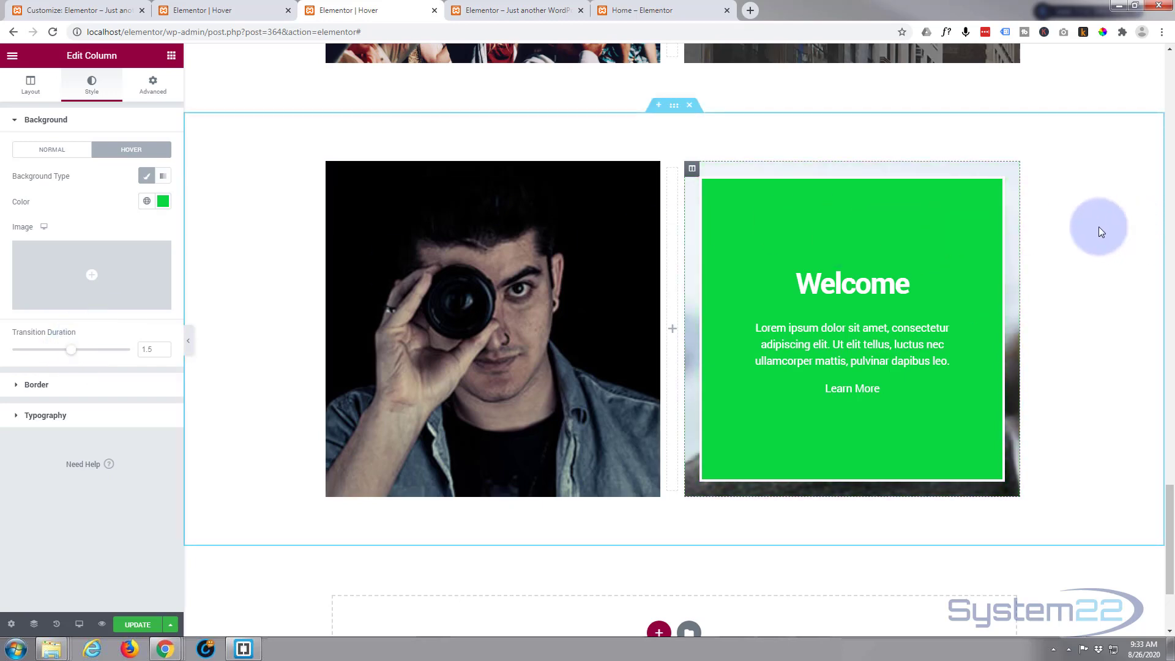
pyautogui.click(142, 627)
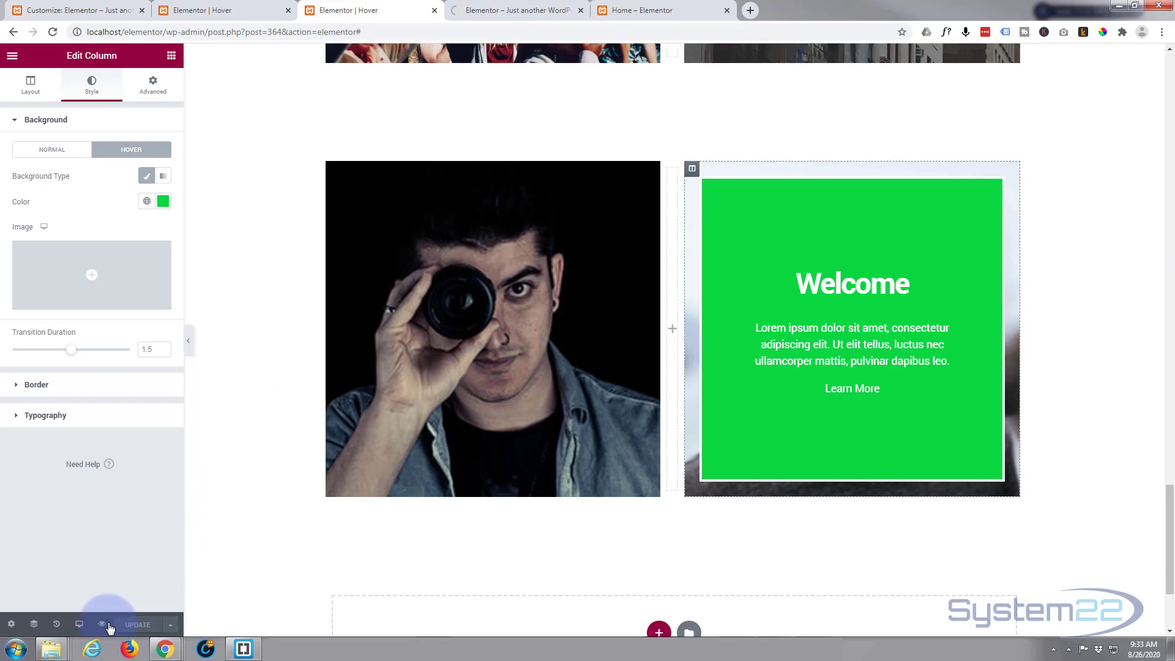
# - Preview the page and hover the right portrait card, revealing the white-framed green Welcome overlay
pyautogui.click(102, 625)
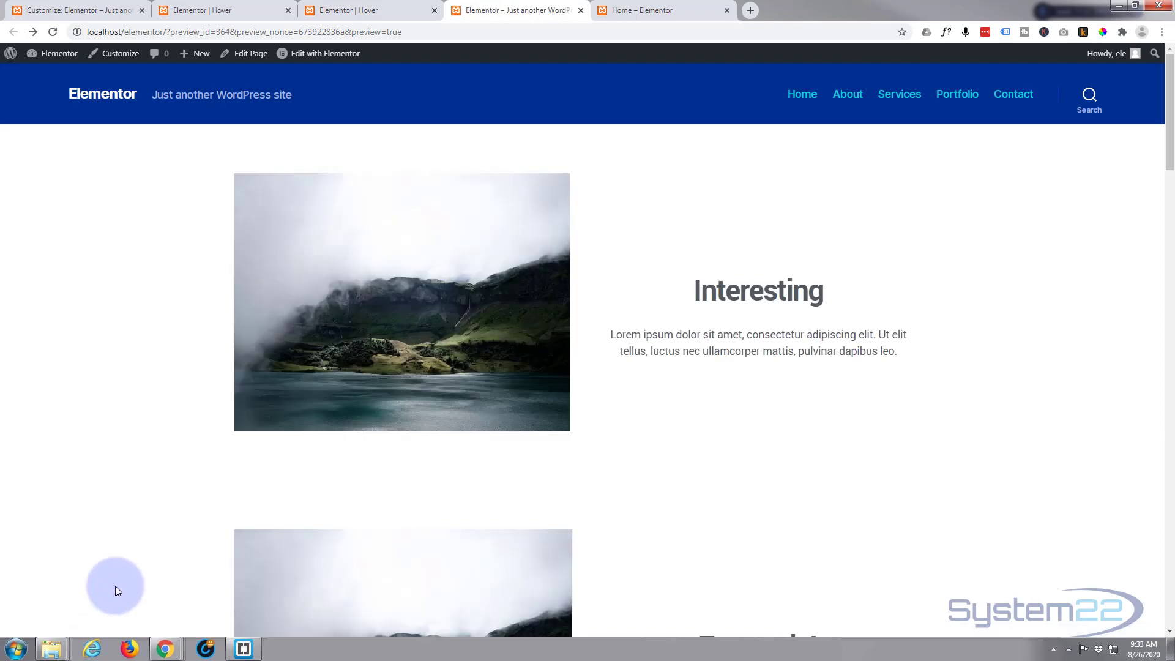
pyautogui.scroll(-5, 162, 305)
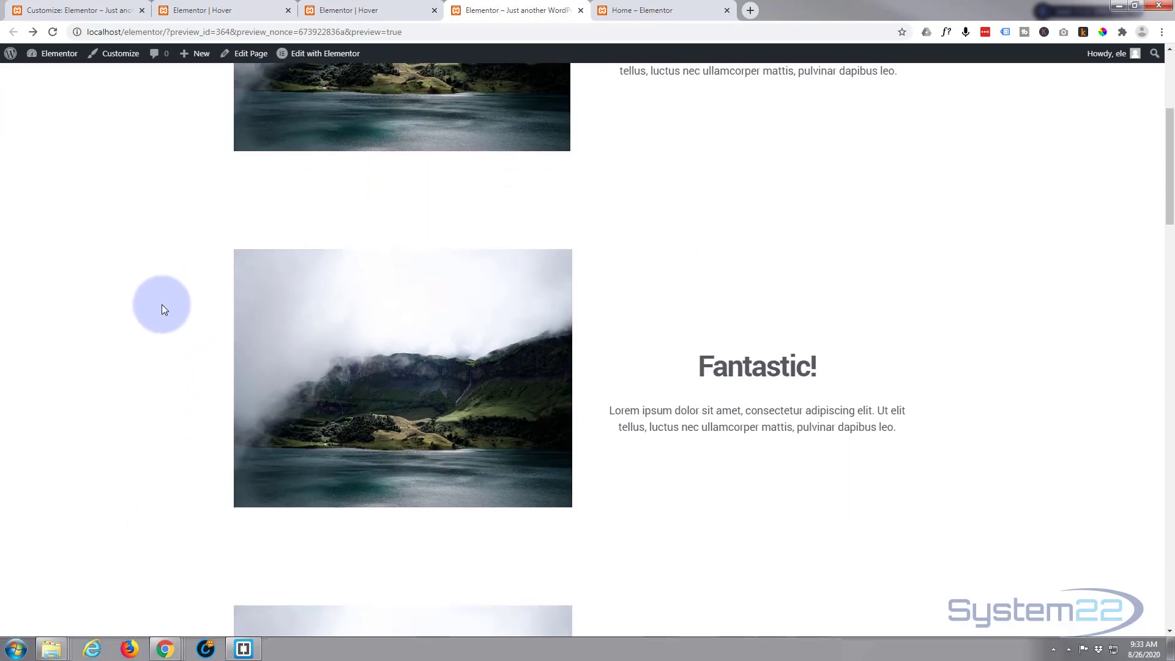
pyautogui.scroll(-17, 163, 311)
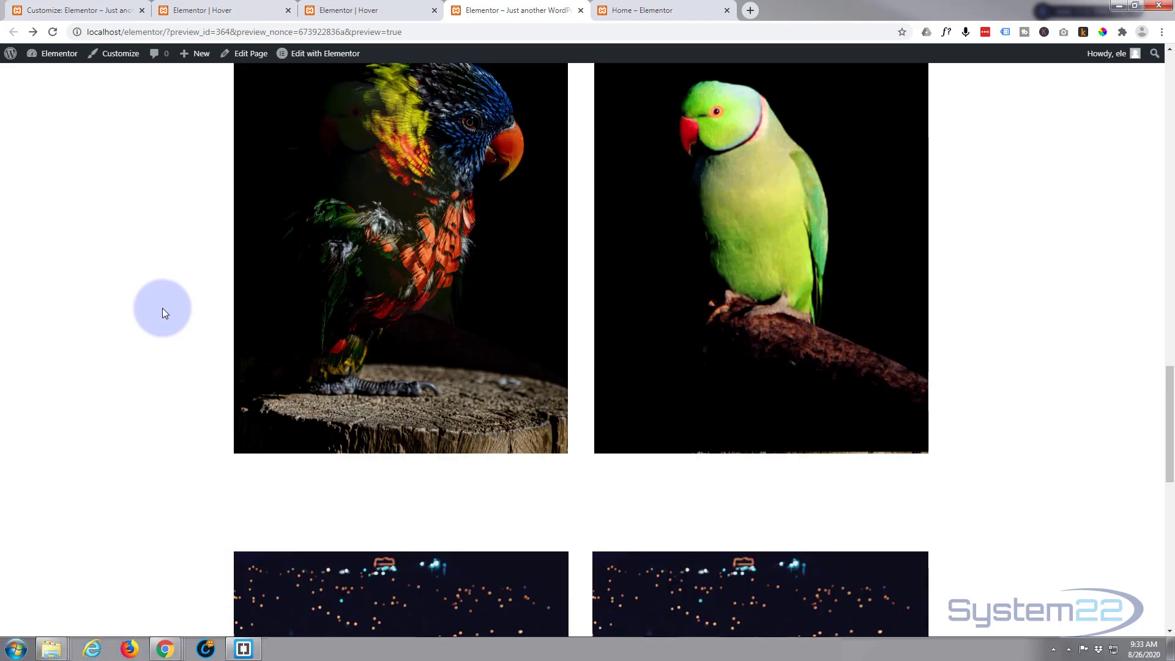
pyautogui.scroll(-5, 163, 315)
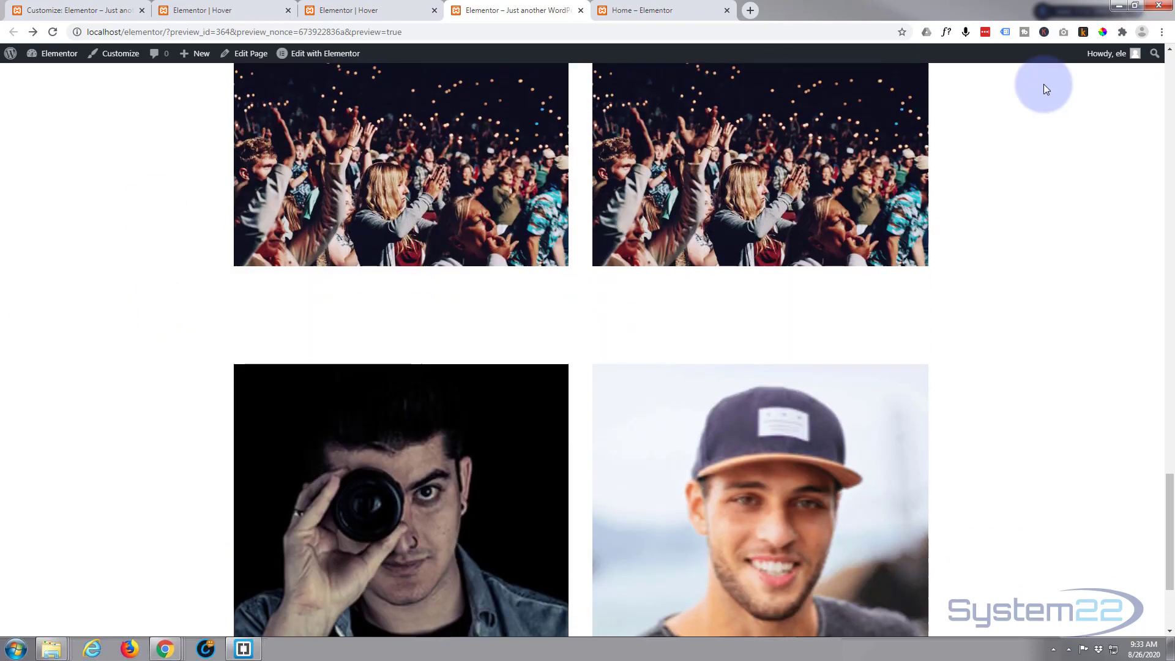
pyautogui.scroll(-2, 1081, 346)
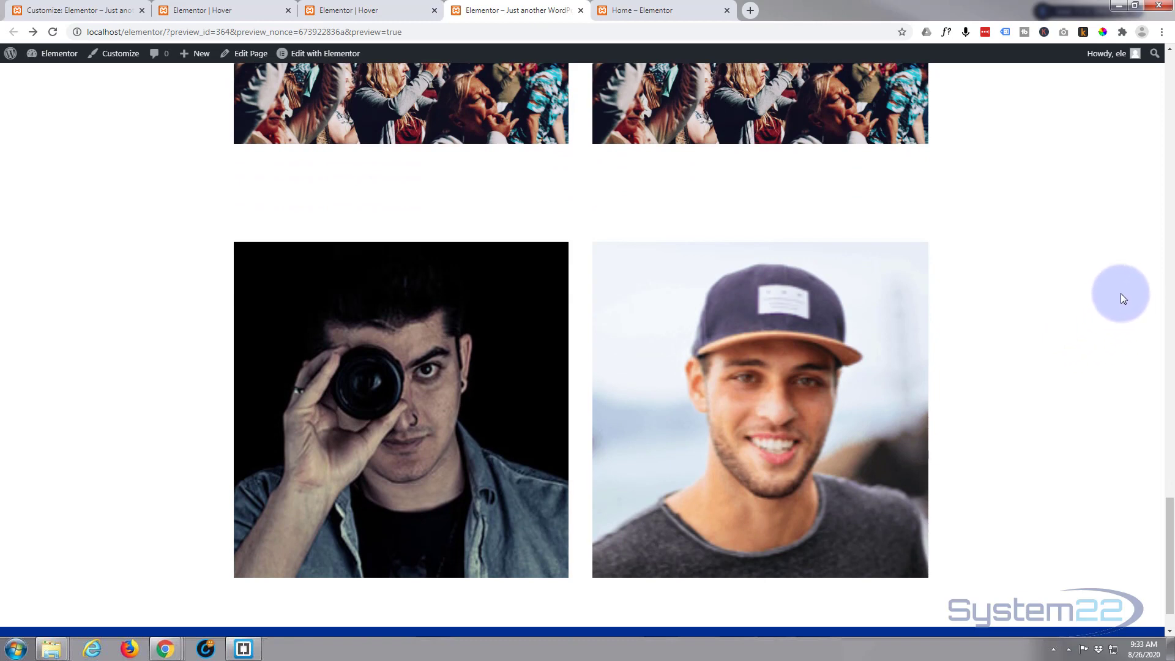
pyautogui.moveTo(858, 339)
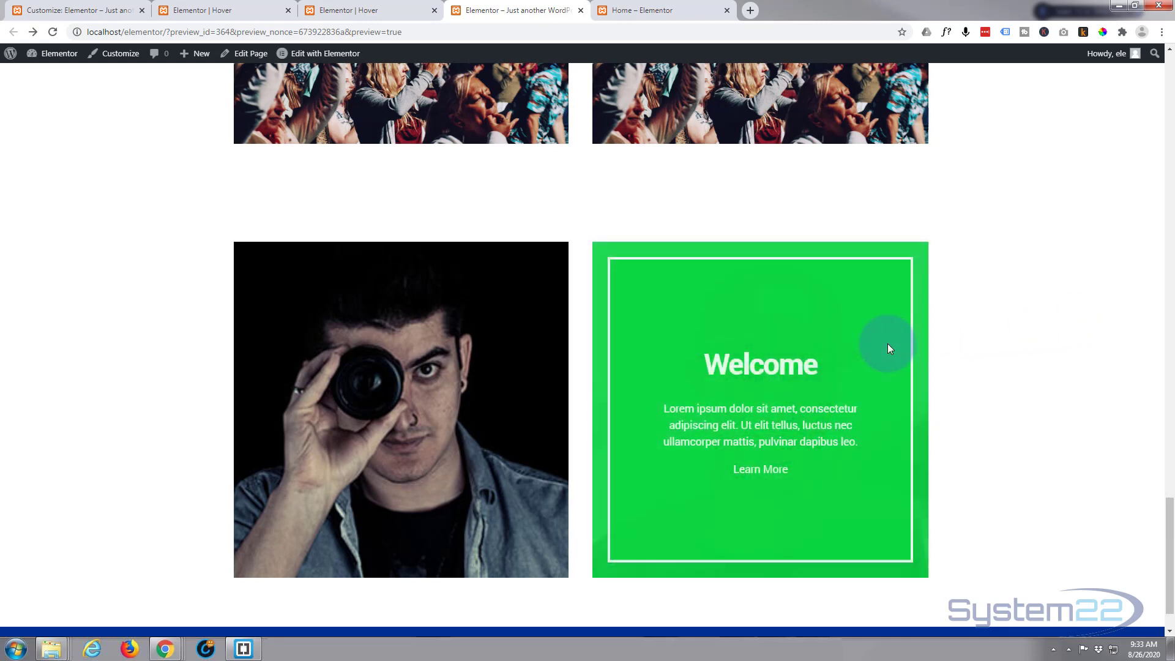
pyautogui.click(756, 475)
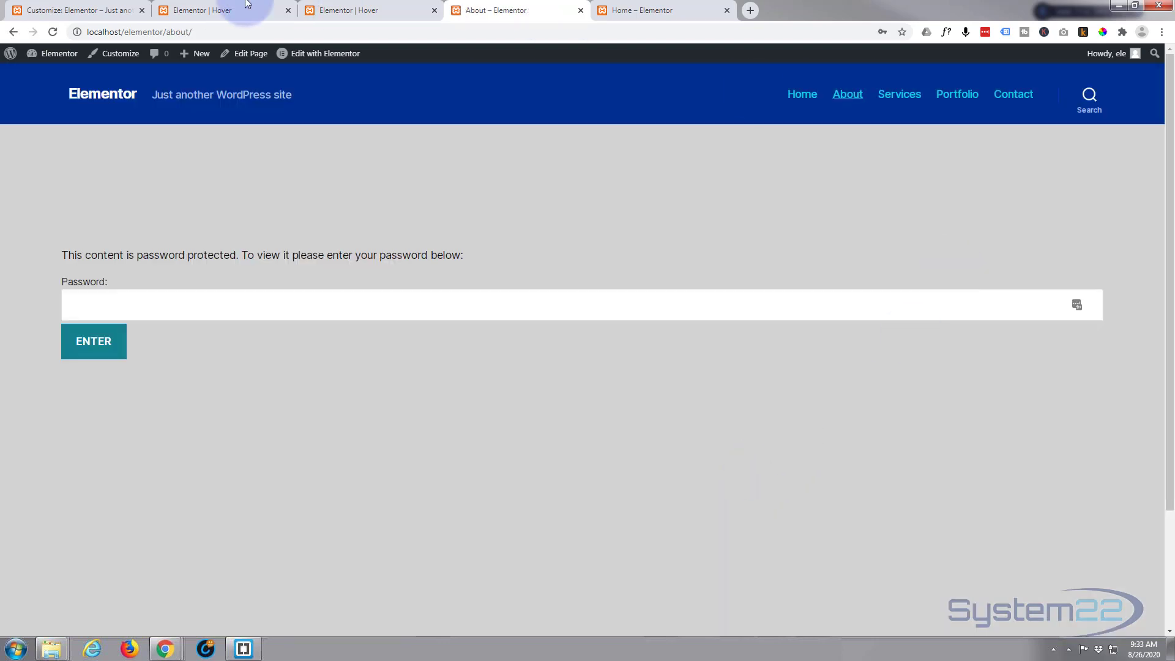
pyautogui.click(13, 32)
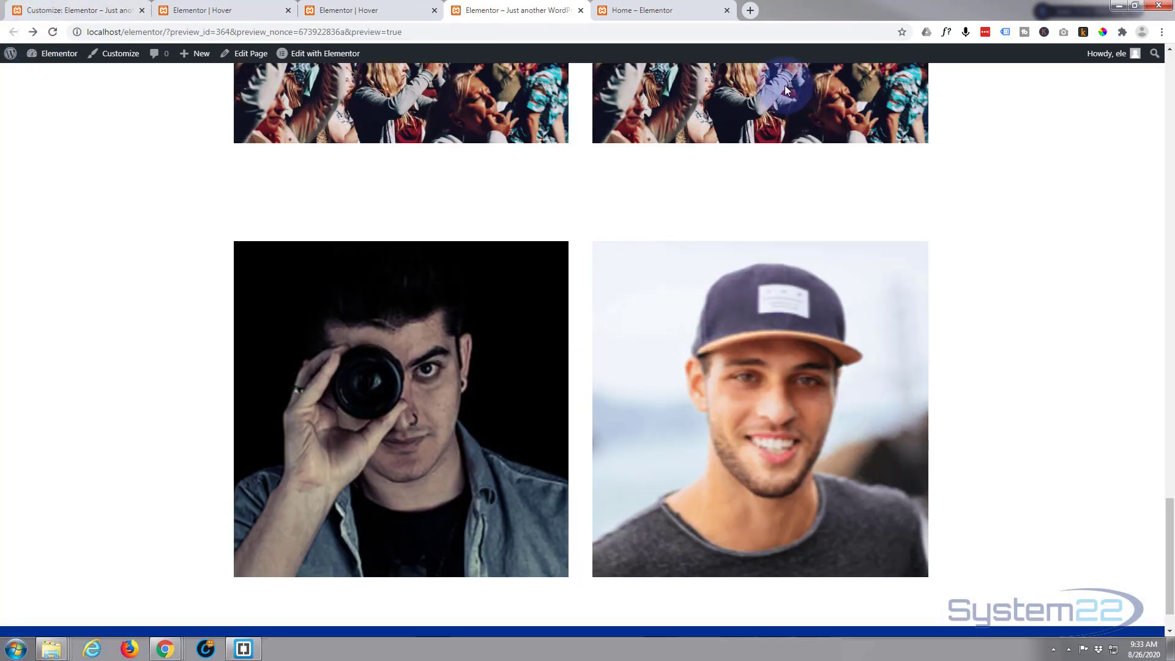
pyautogui.click(1063, 233)
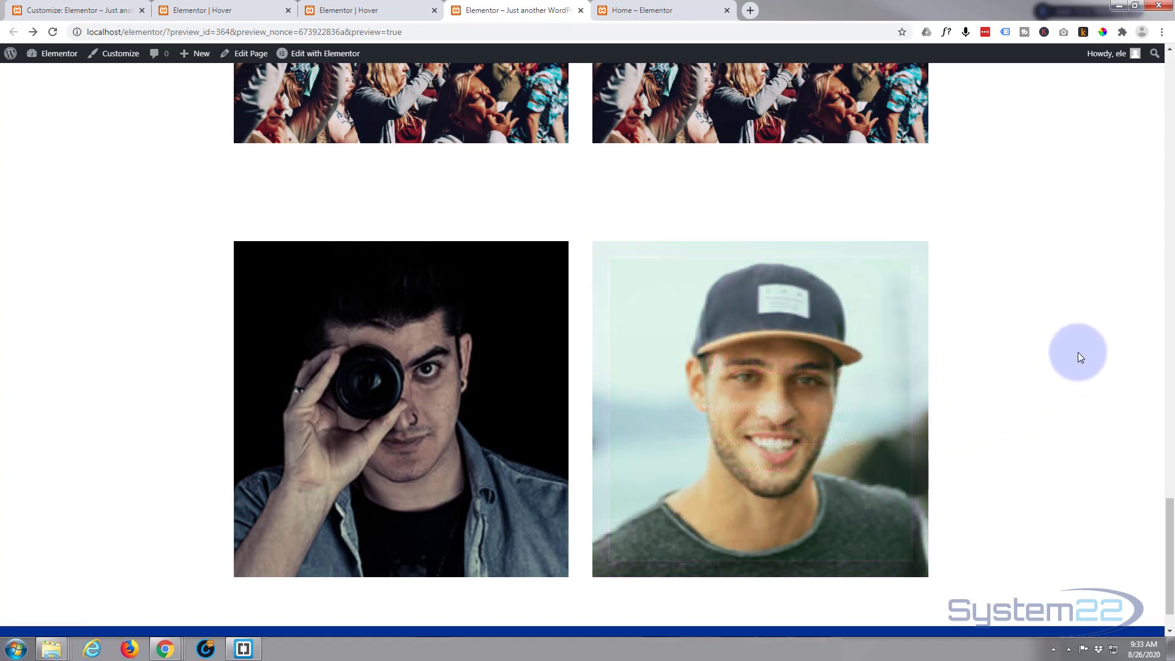
pyautogui.moveTo(850, 407)
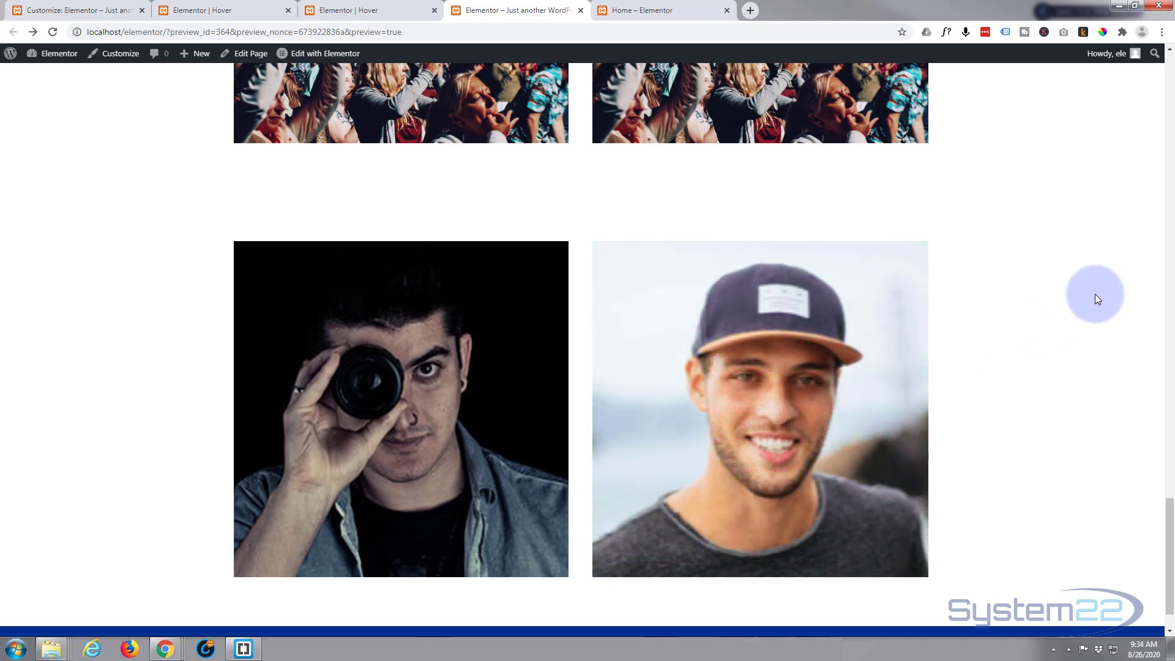
pyautogui.moveTo(893, 399)
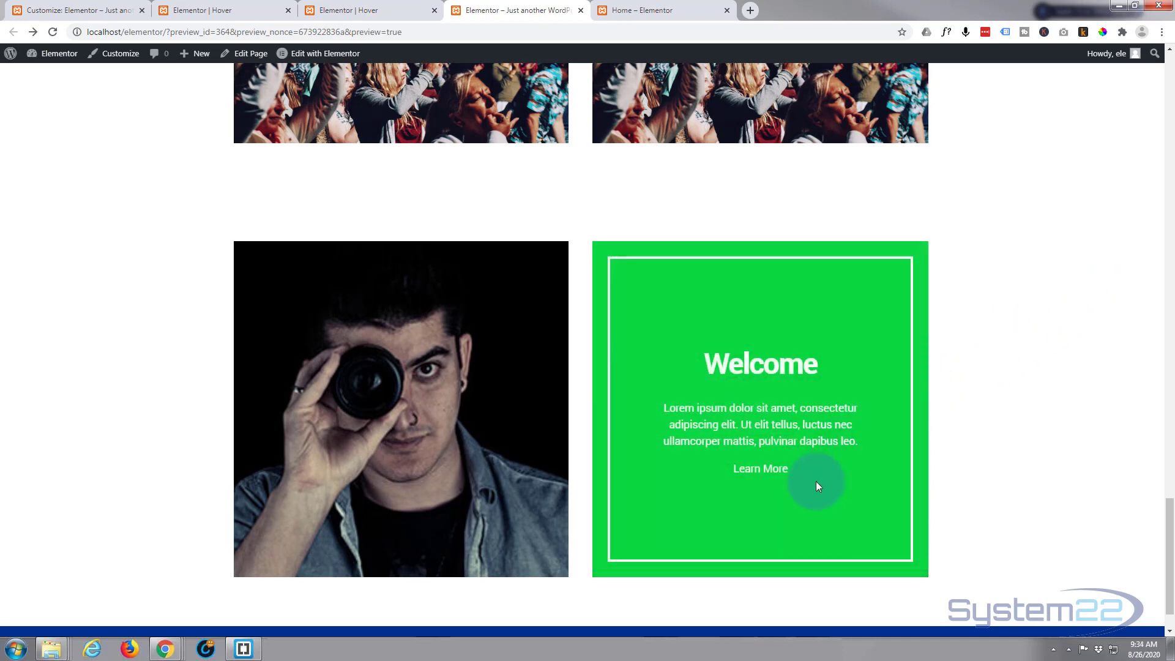